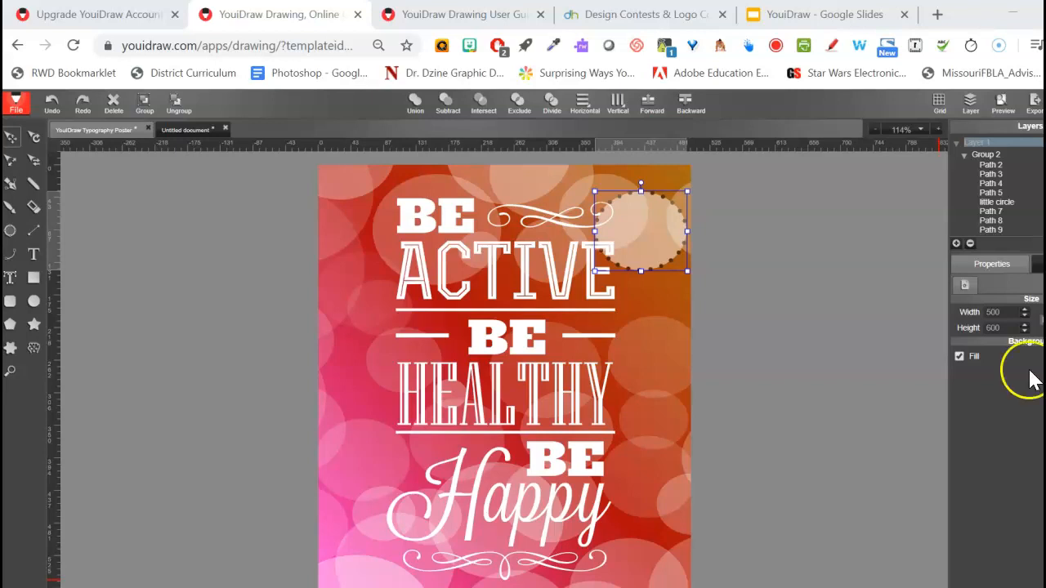
Step: Take the browser window out of full screen, widen it and move it up to the screen's upper edge
click(1044, 14)
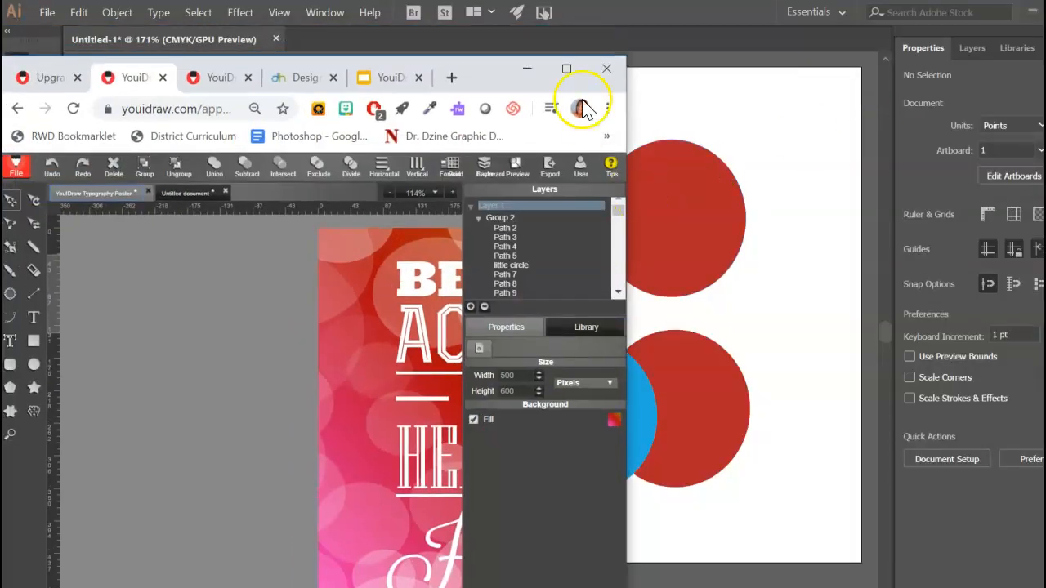
drag(627, 140, 1045, 163)
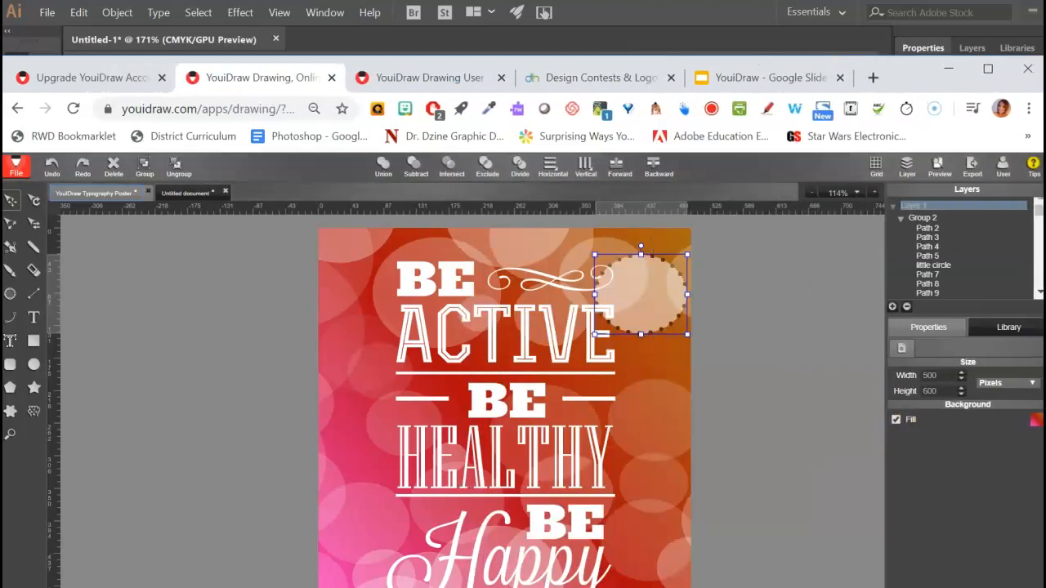
drag(614, 57, 542, 7)
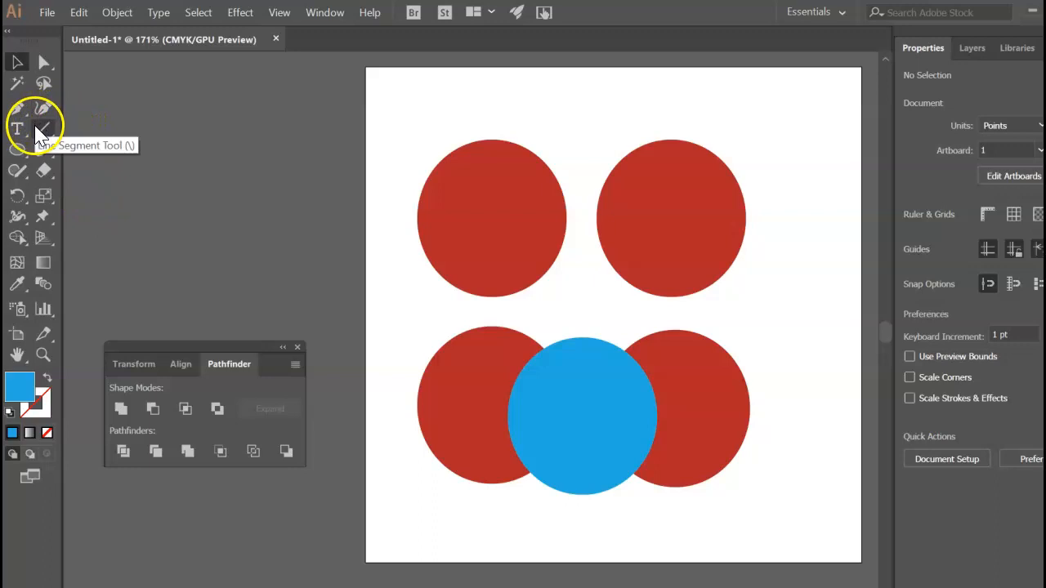
Step: Examine the tools grouped with the Eraser Tool in Illustrator
click(45, 171)
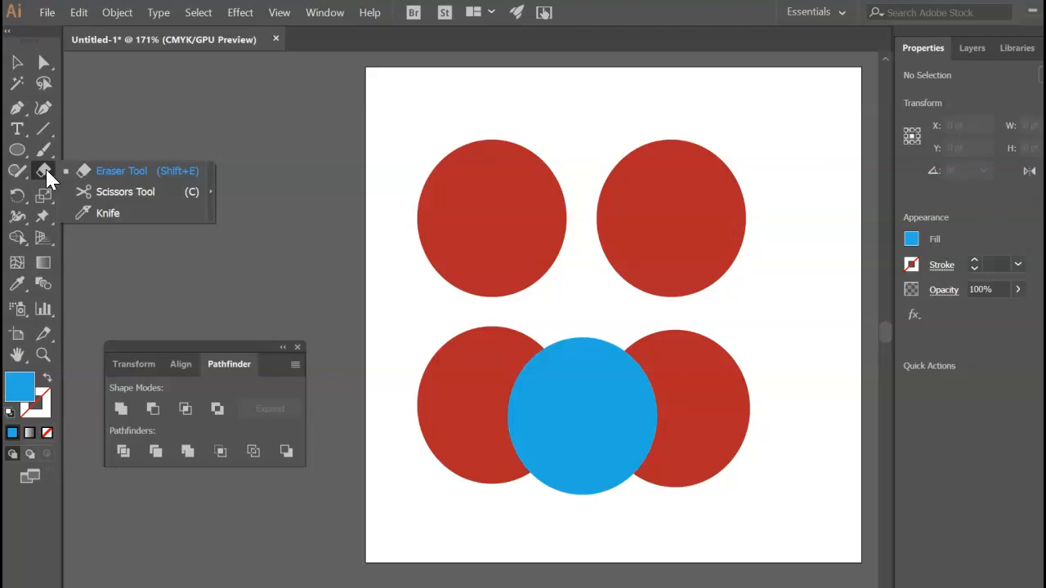
click(114, 173)
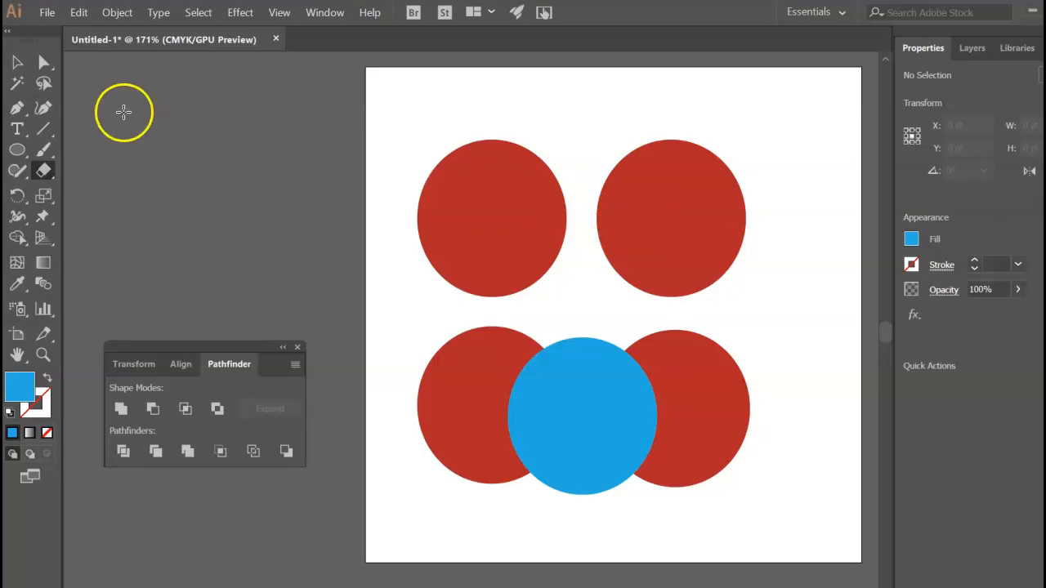
Step: Move the second upper red circle over so it overlaps the first one, and select both circles
click(18, 63)
drag(625, 214, 565, 216)
drag(419, 145, 623, 282)
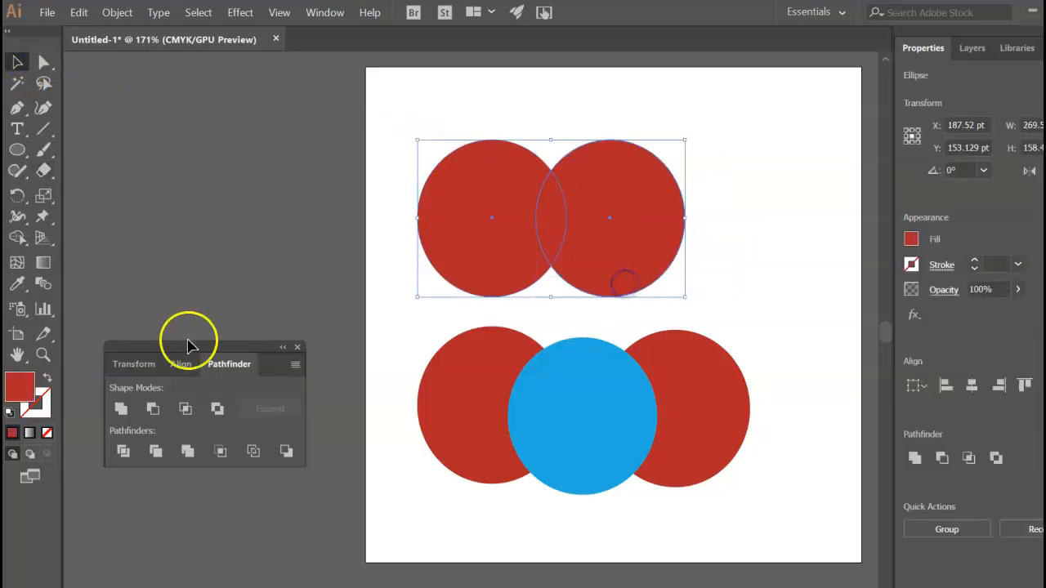
Step: Try Unite and Minus Front in turn on the two selected red circles, undoing each result
click(119, 410)
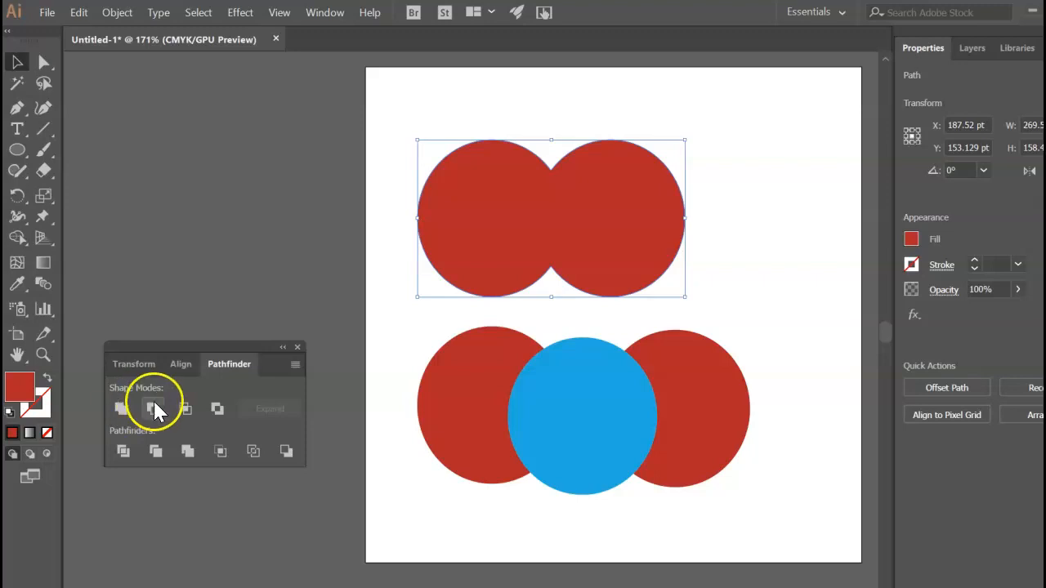
key(ctrl+z)
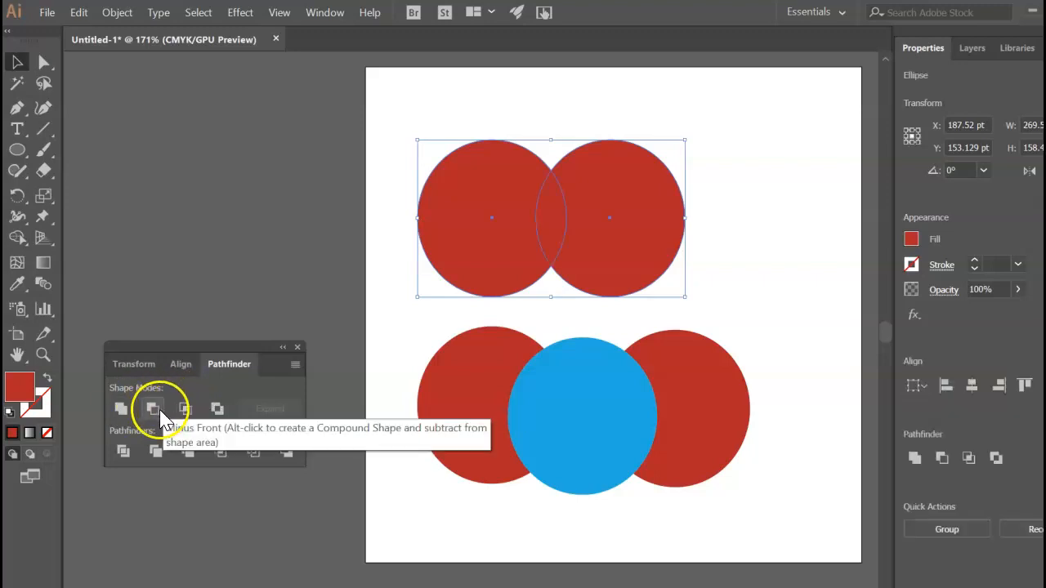
click(156, 417)
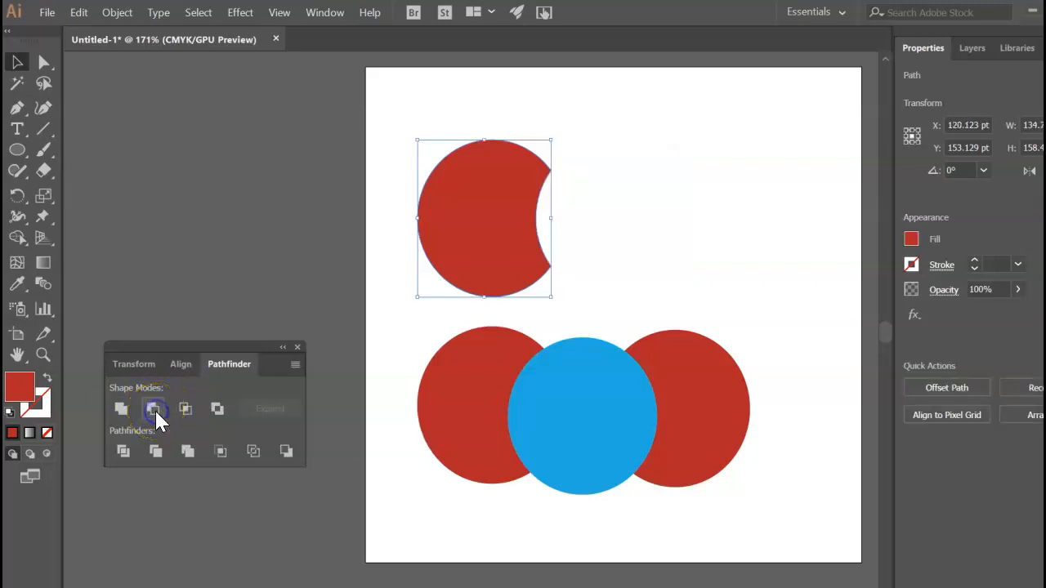
key(ctrl+z)
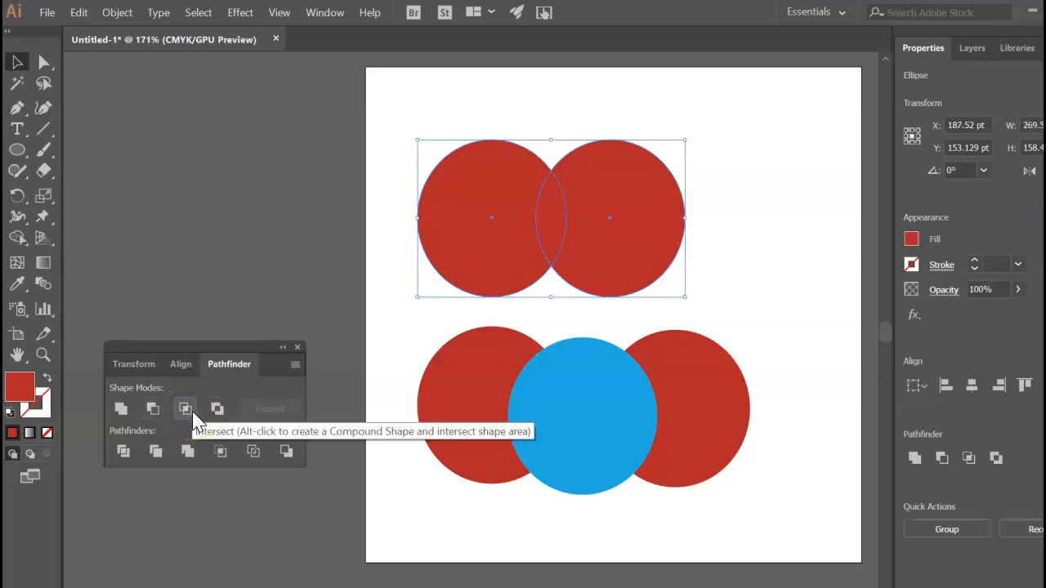
Step: Intersect the two overlapping red circles so only their shared area is kept, and deselect the shape
click(185, 408)
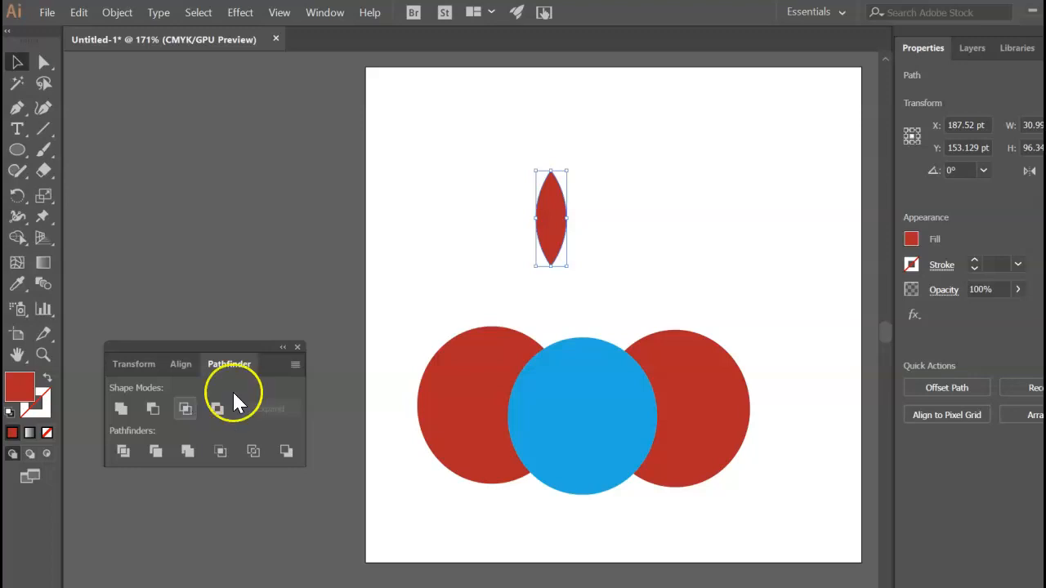
click(362, 333)
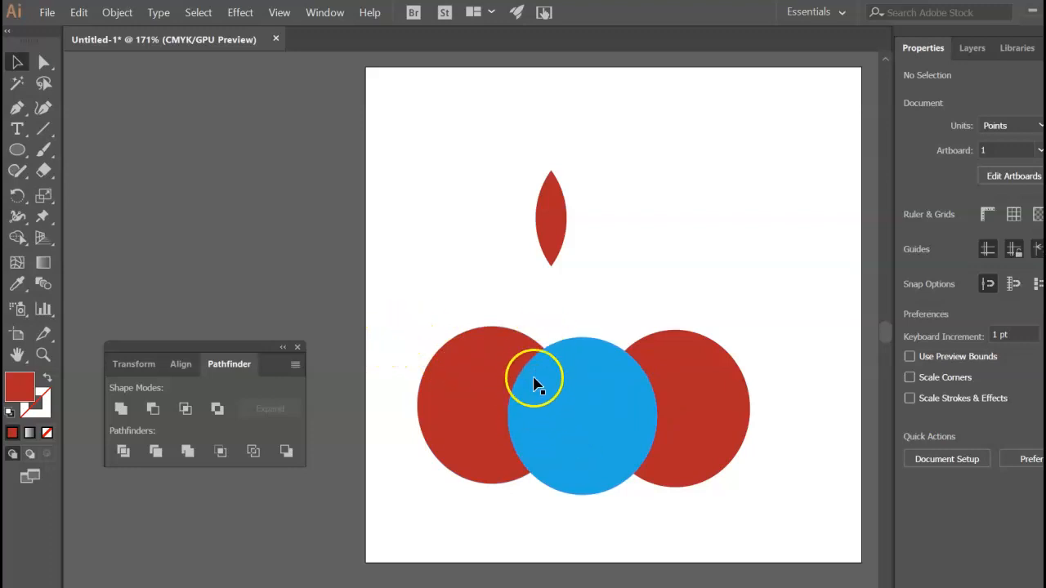
Step: Divide the three overlapping lower circles with Pathfinder, ungroup the resulting pieces and deselect them
drag(576, 395, 766, 493)
click(122, 451)
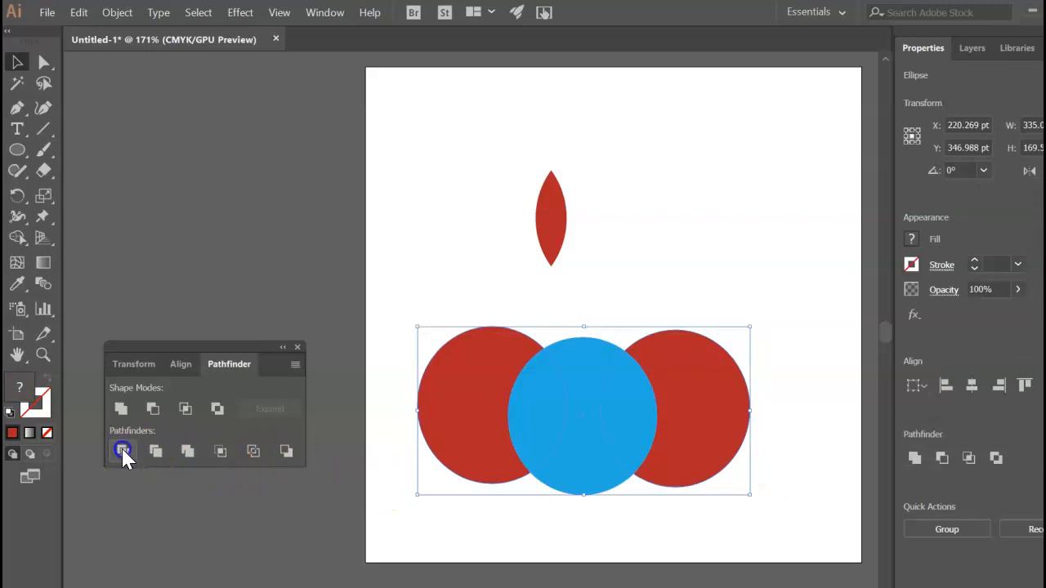
click(549, 539)
click(555, 444)
click(462, 416)
right_click(461, 418)
click(540, 290)
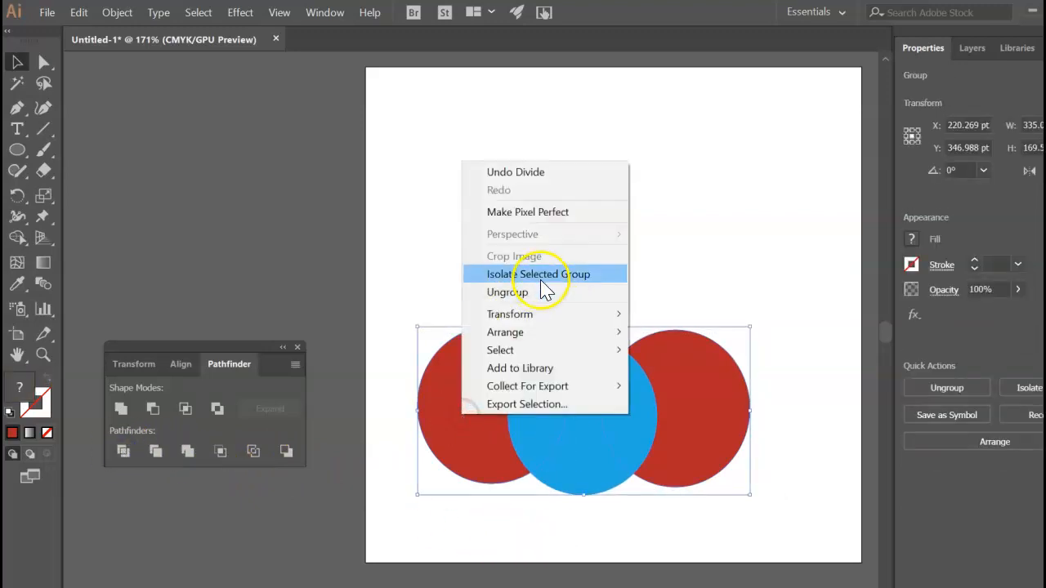
click(401, 330)
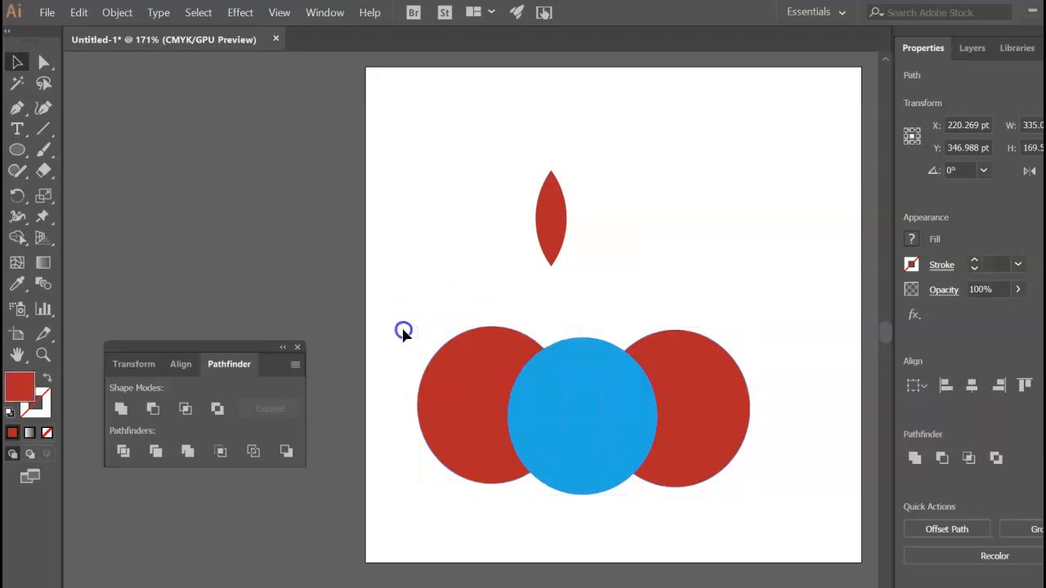
Step: Pull the two outer red pieces and the two blue overlap pieces slightly away from the middle blue piece
click(459, 390)
click(532, 398)
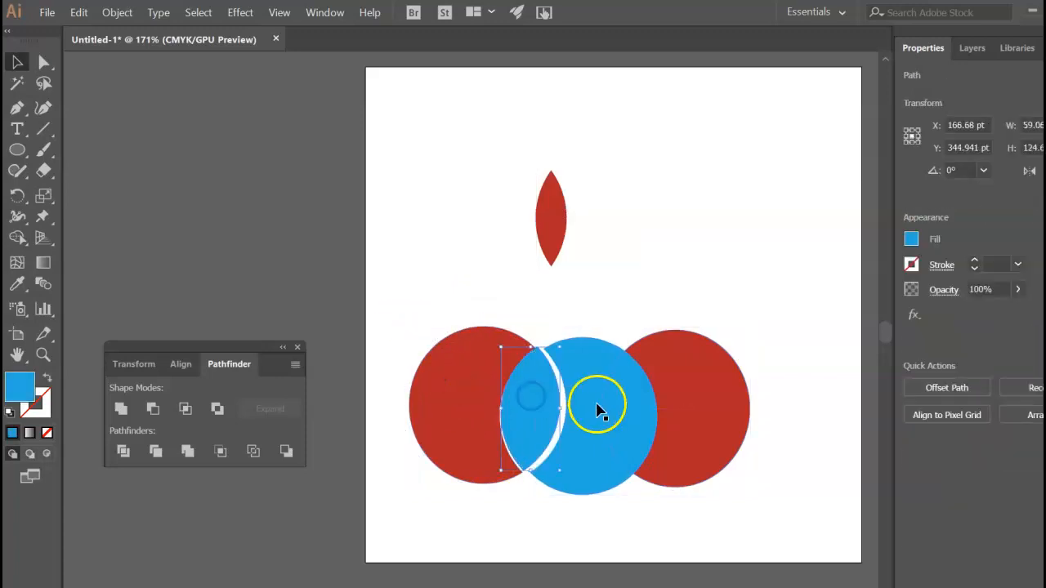
click(688, 407)
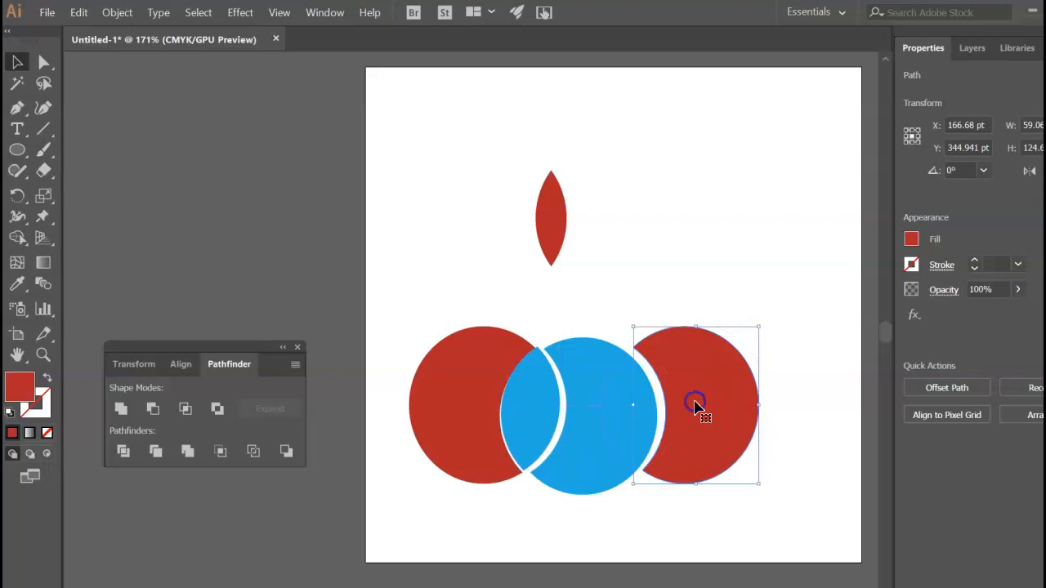
click(636, 421)
click(630, 310)
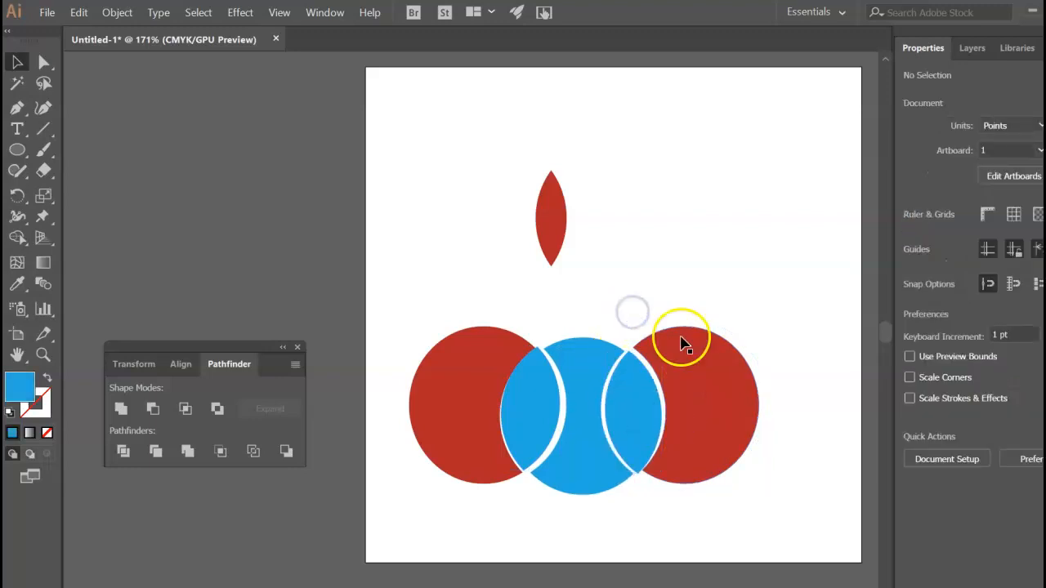
Step: Look through the document's layers and libraries, and return to its properties
click(924, 49)
click(973, 49)
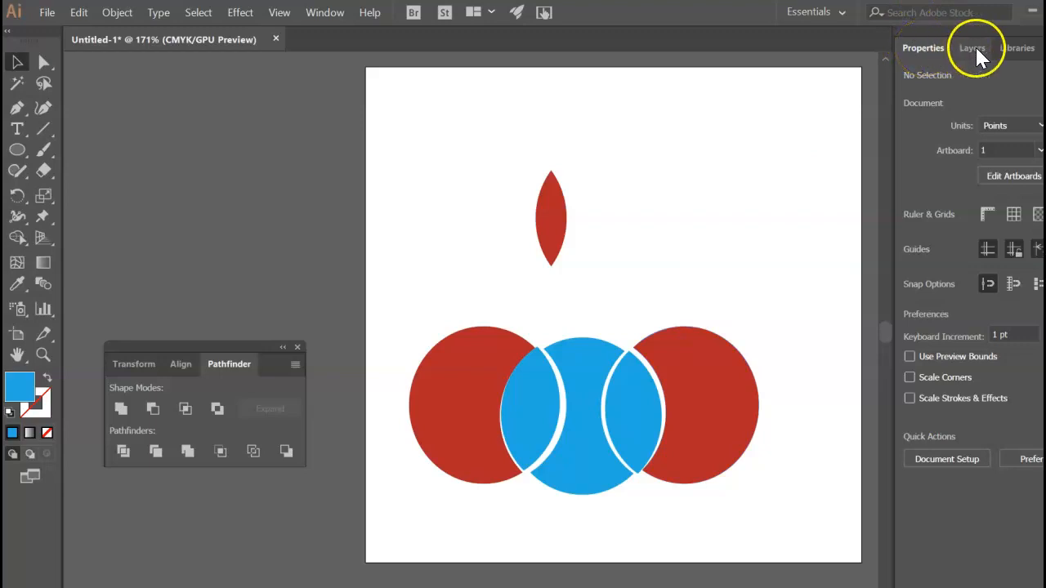
click(1017, 49)
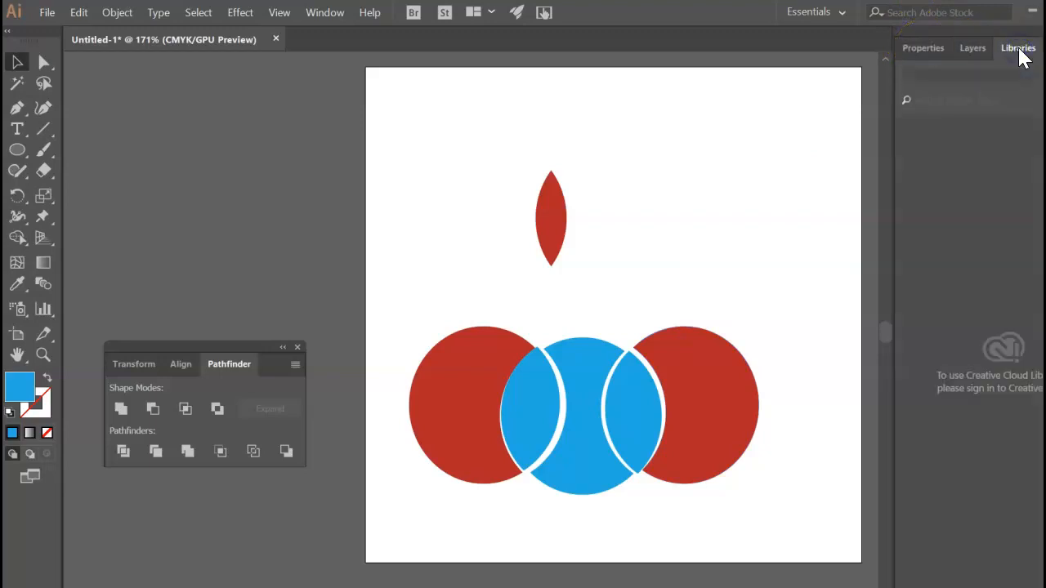
click(926, 49)
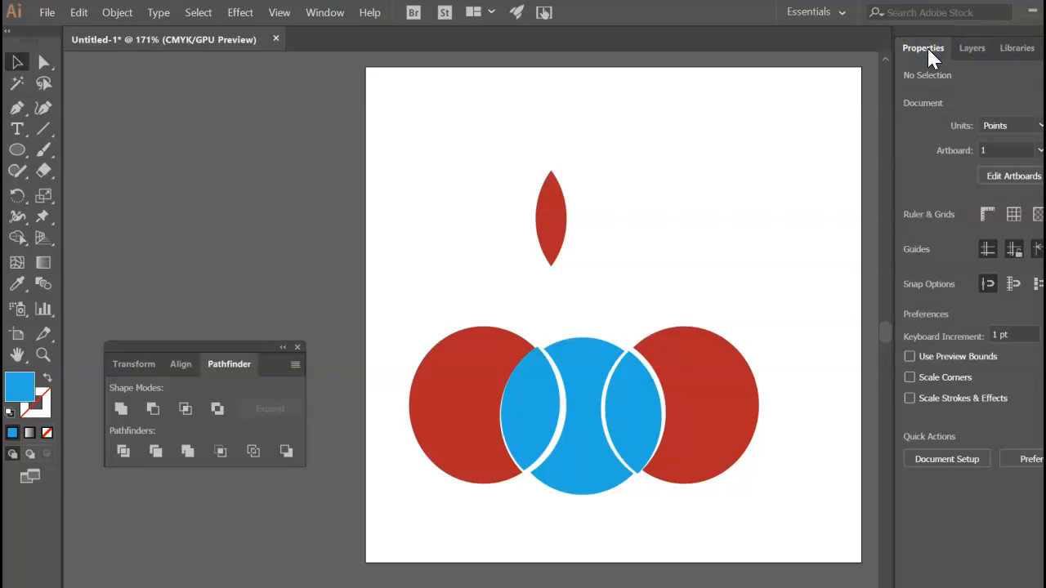
Step: Switch to the YouiDraw Typography Poster in the browser
click(397, 474)
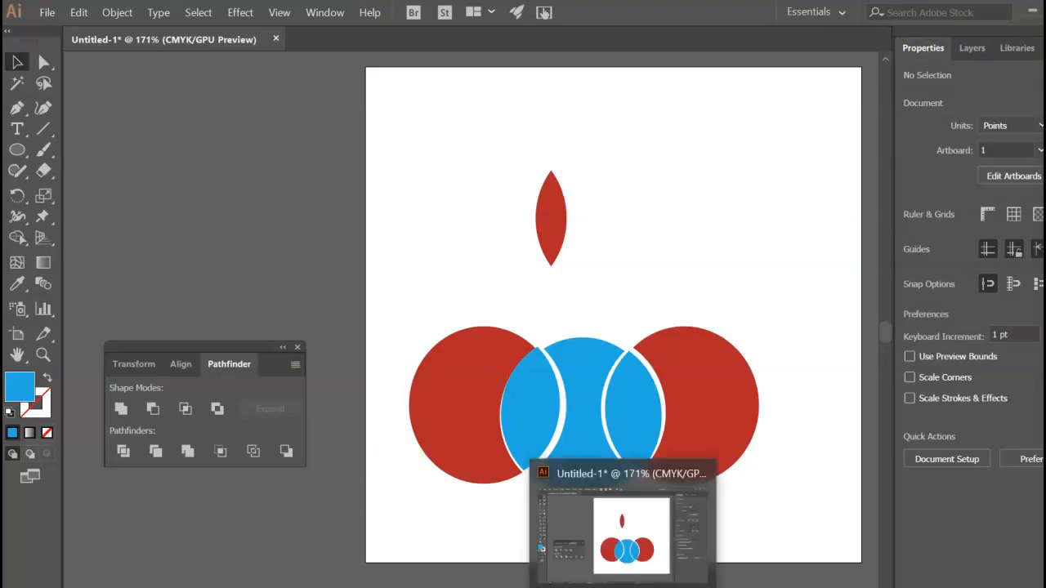
click(684, 530)
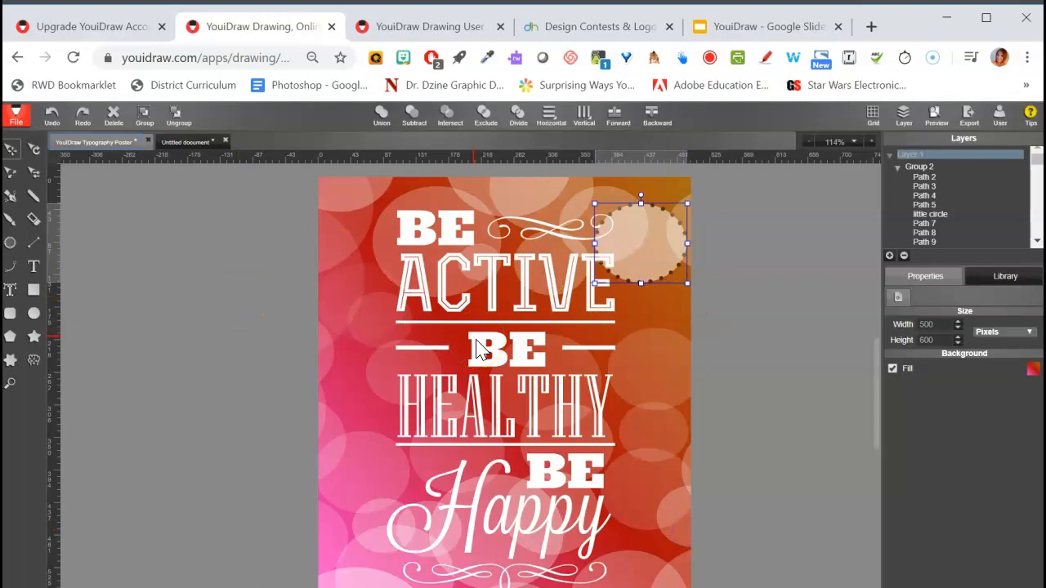
Step: Browse the new-file templates under Buttons, Info Graphics, Gift Cards and All Type, and close the gallery without creating a file
click(17, 119)
click(29, 138)
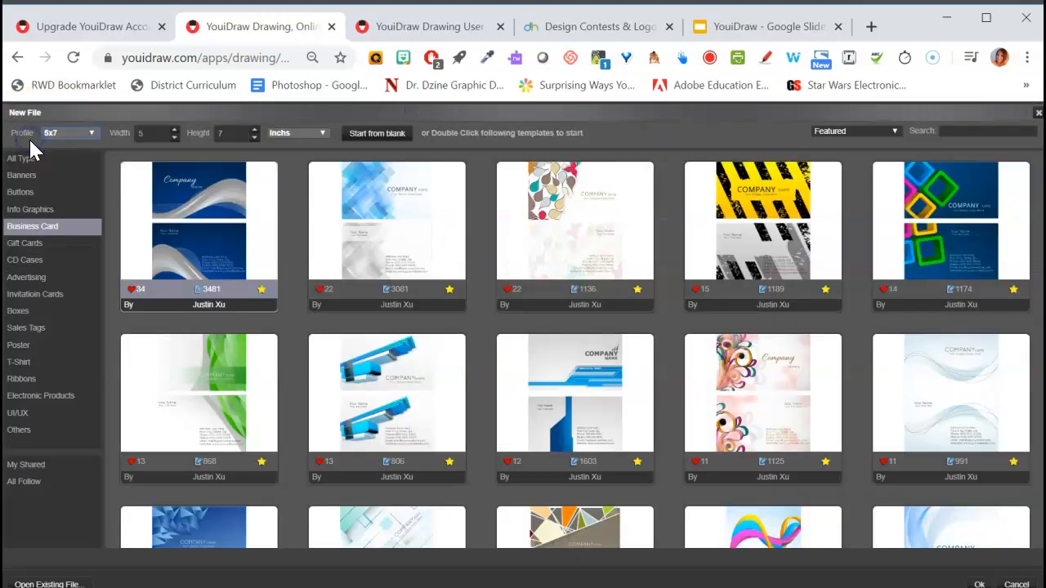
click(31, 193)
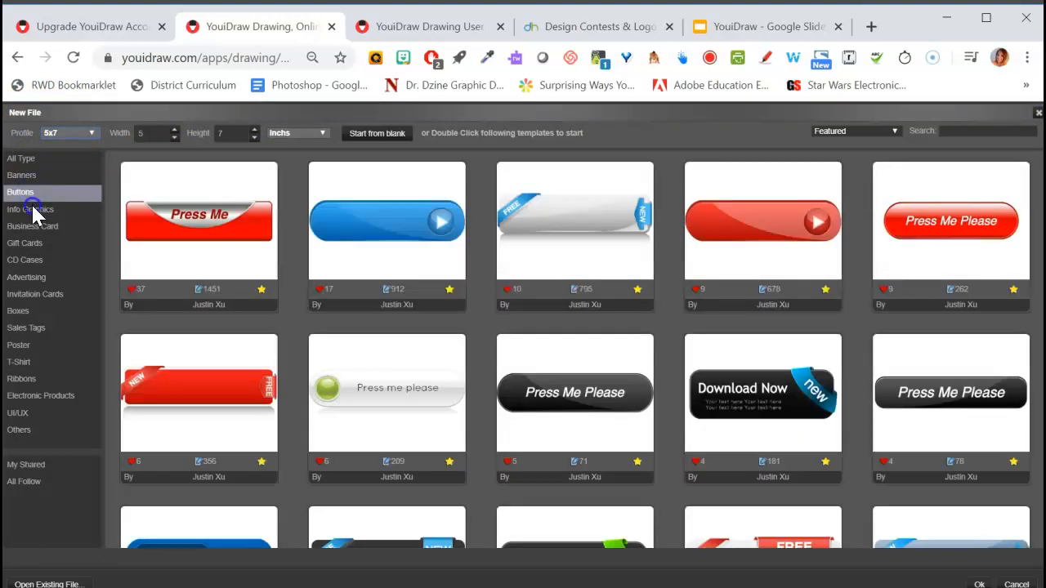
click(31, 209)
click(31, 243)
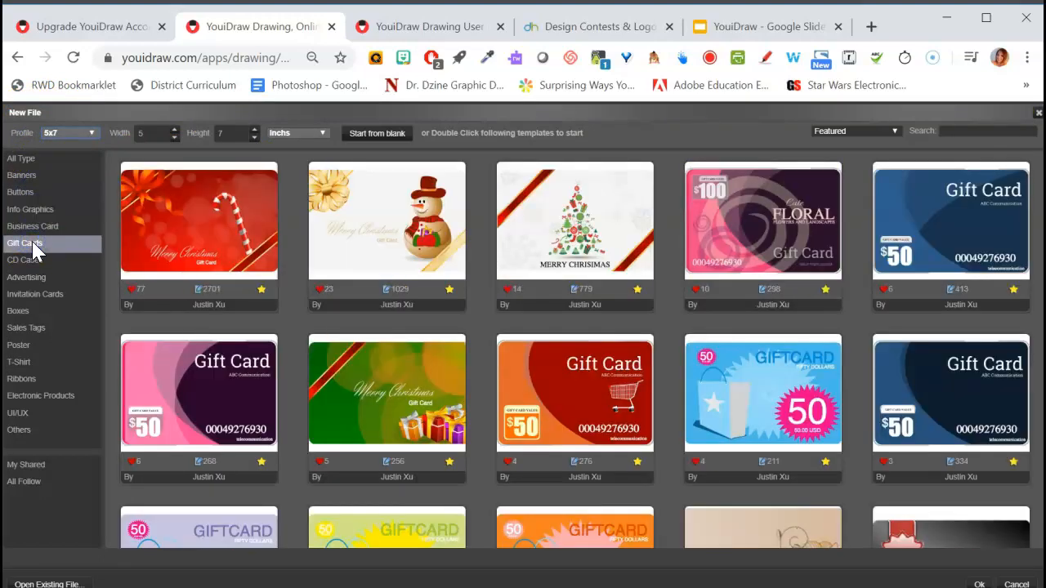
click(25, 158)
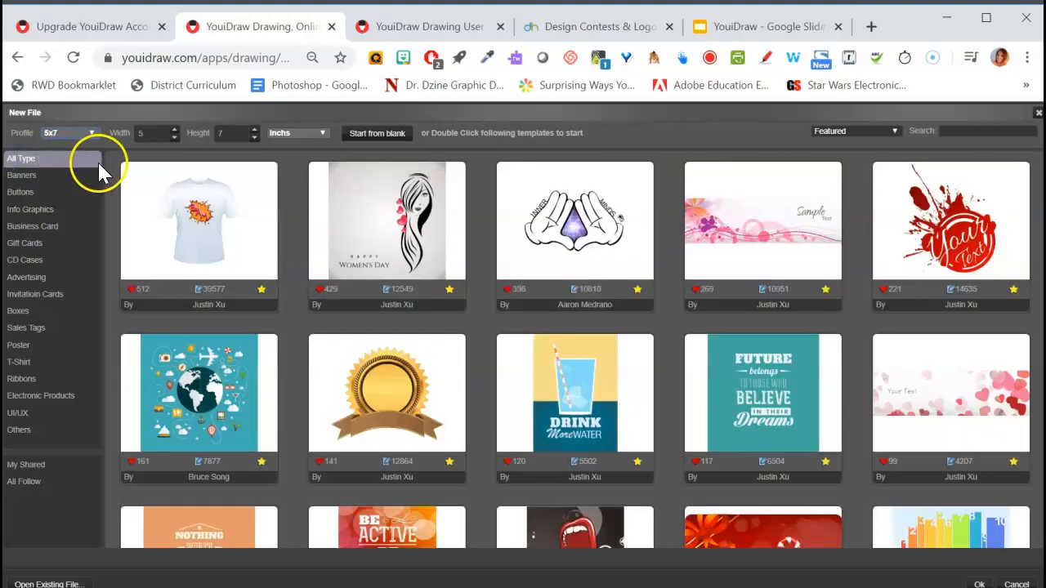
click(1038, 115)
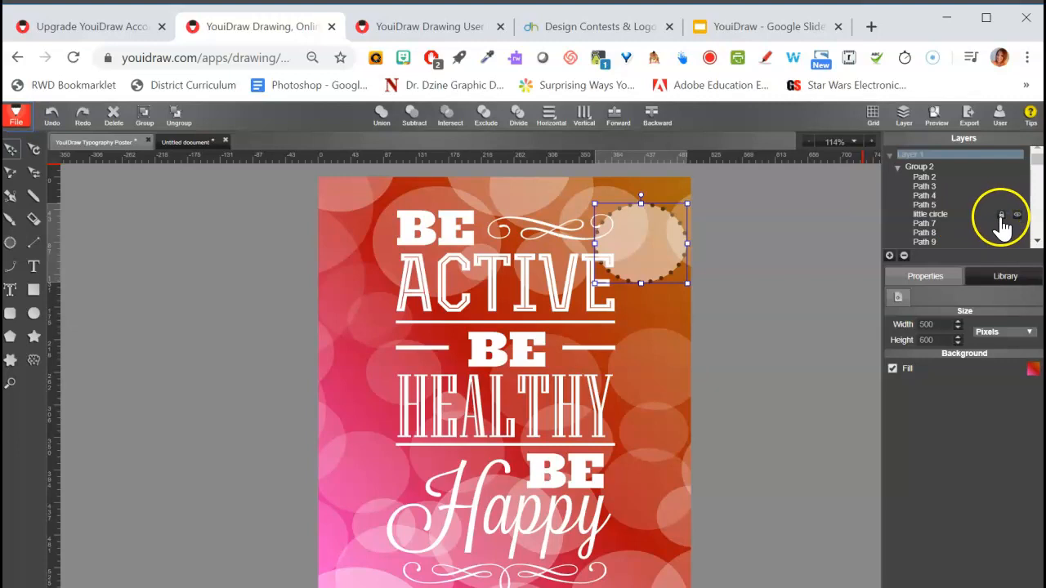
Step: Open the name of the little circle path for editing, leave it as is and select Path 9
double_click(1026, 216)
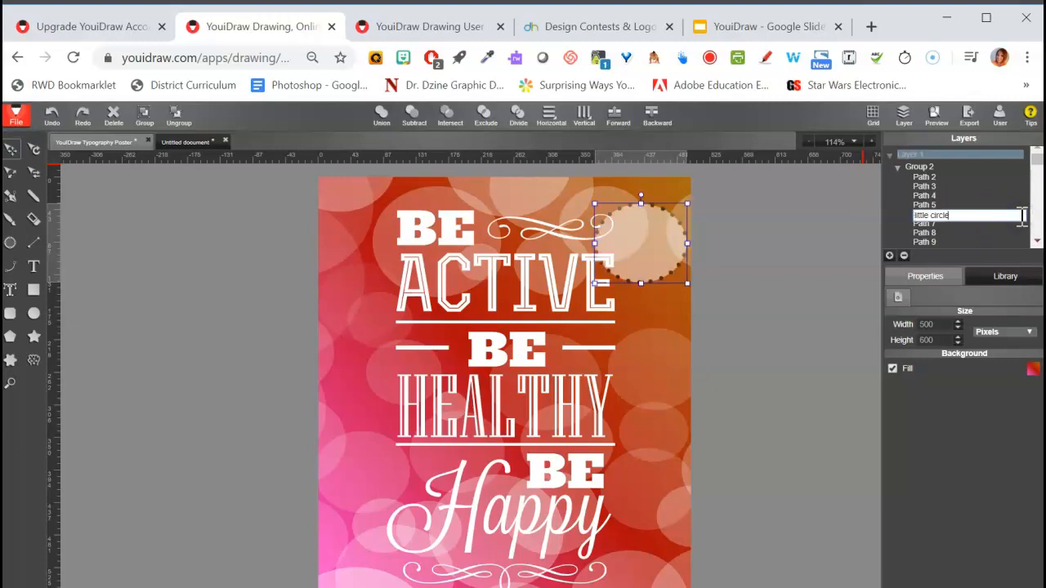
click(1005, 241)
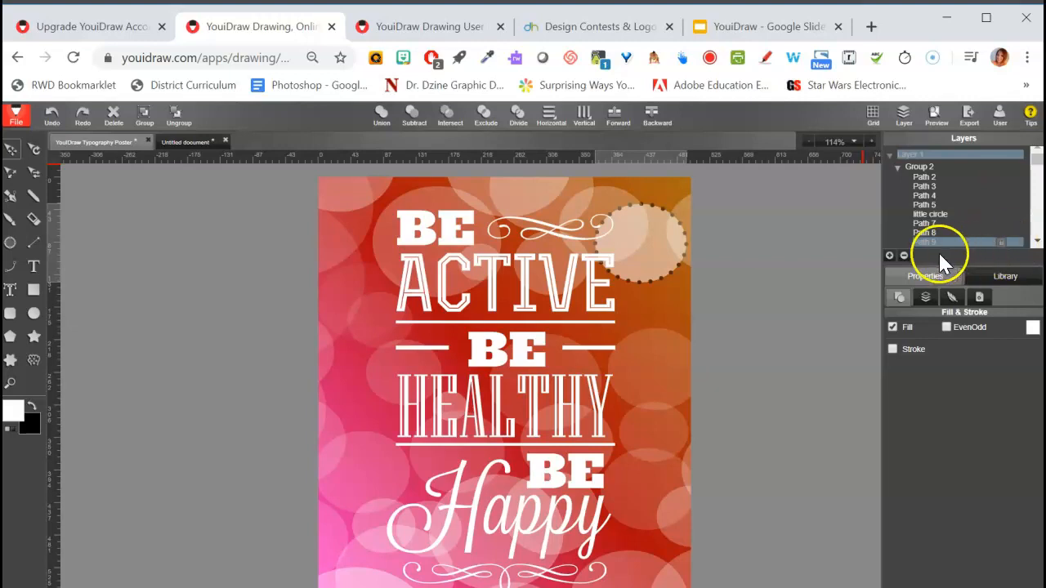
Step: Select the dotted circle in the poster's upper right corner and set its fill to the solid pink ed828b
click(665, 250)
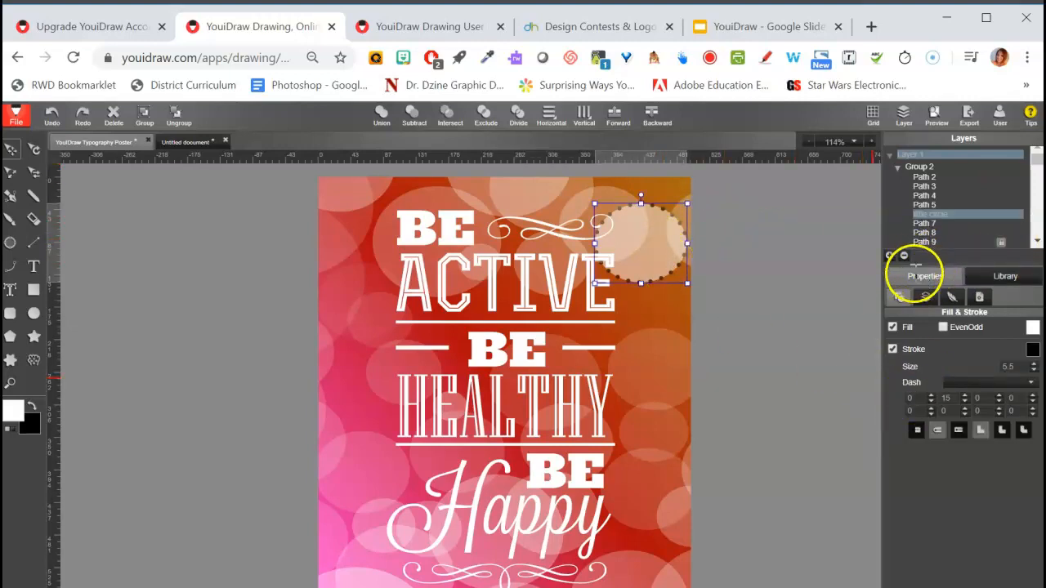
click(893, 349)
click(1033, 327)
click(876, 237)
click(749, 256)
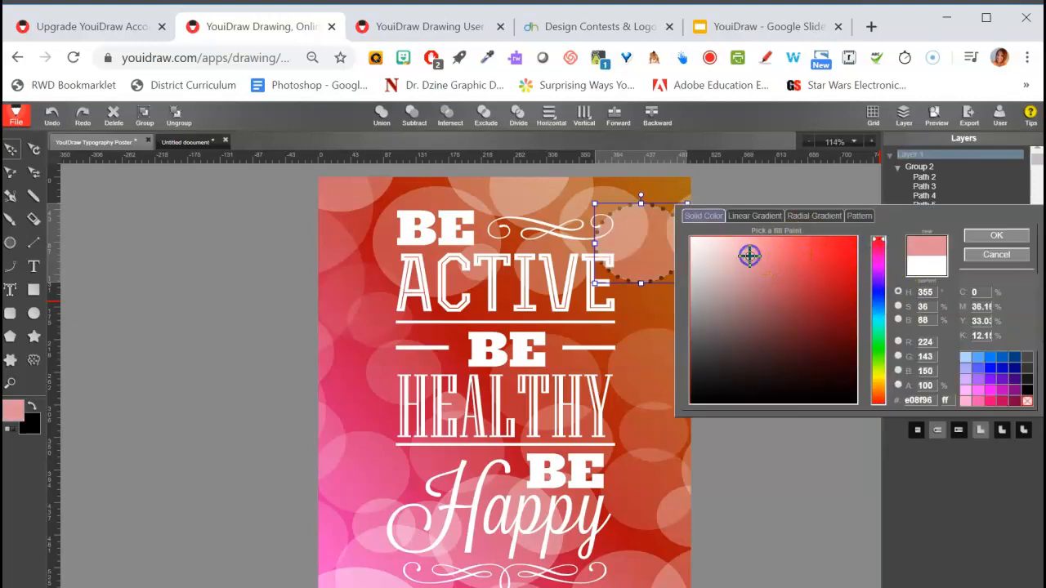
click(971, 237)
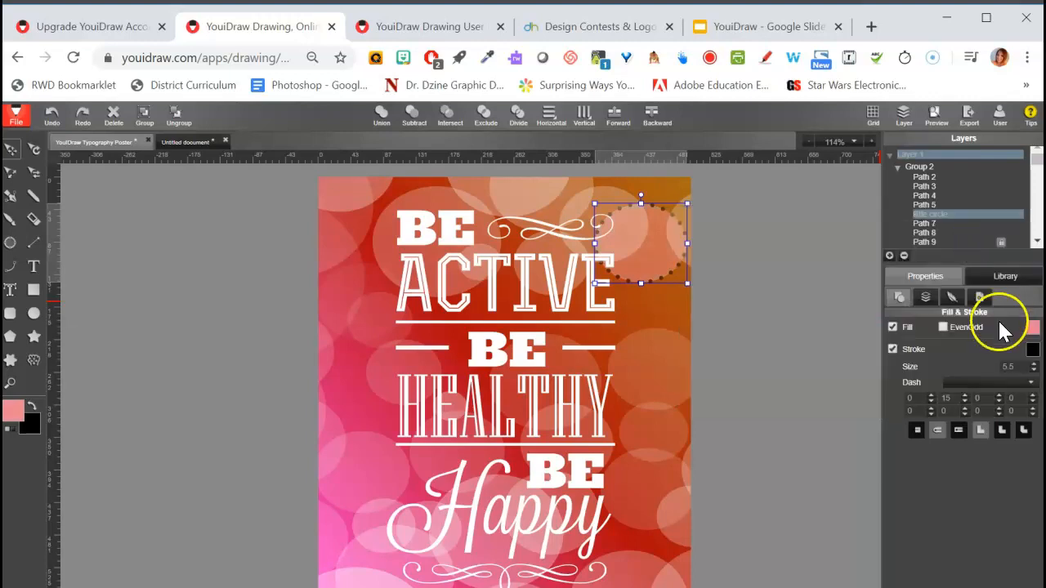
Step: Examine the hex code of the circle's fill colour and cancel the colour picker
click(1033, 329)
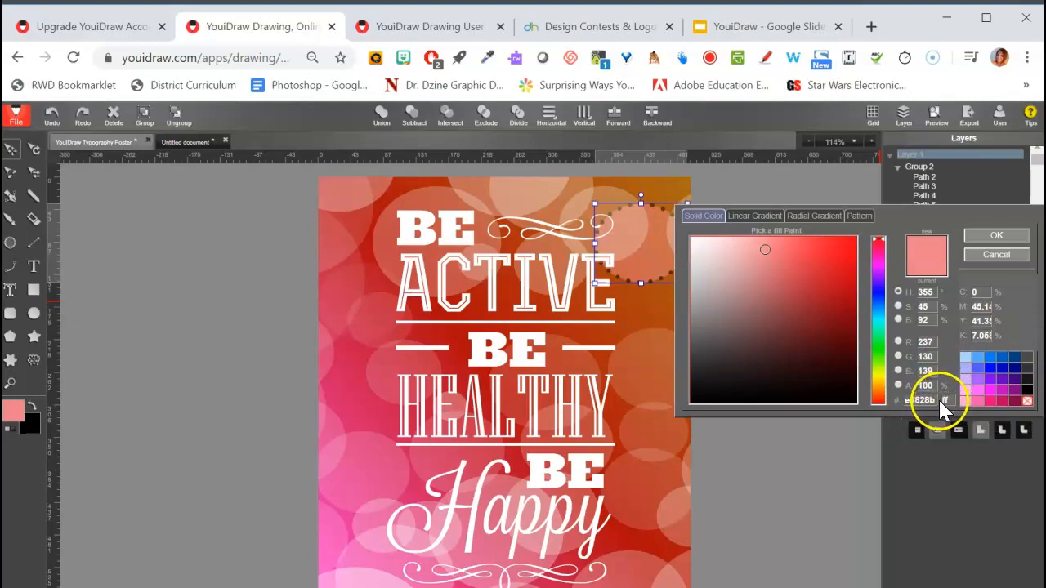
click(938, 401)
click(926, 404)
click(989, 257)
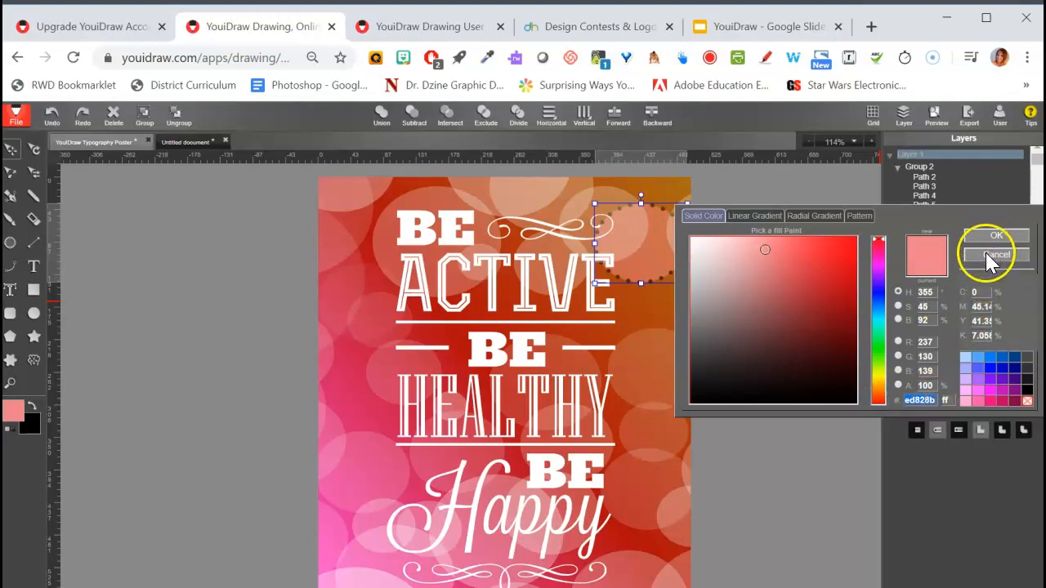
Step: Try linear and radial gradient fills on the dotted circle, as well as the tiled grass pattern at a scale of 55
click(759, 218)
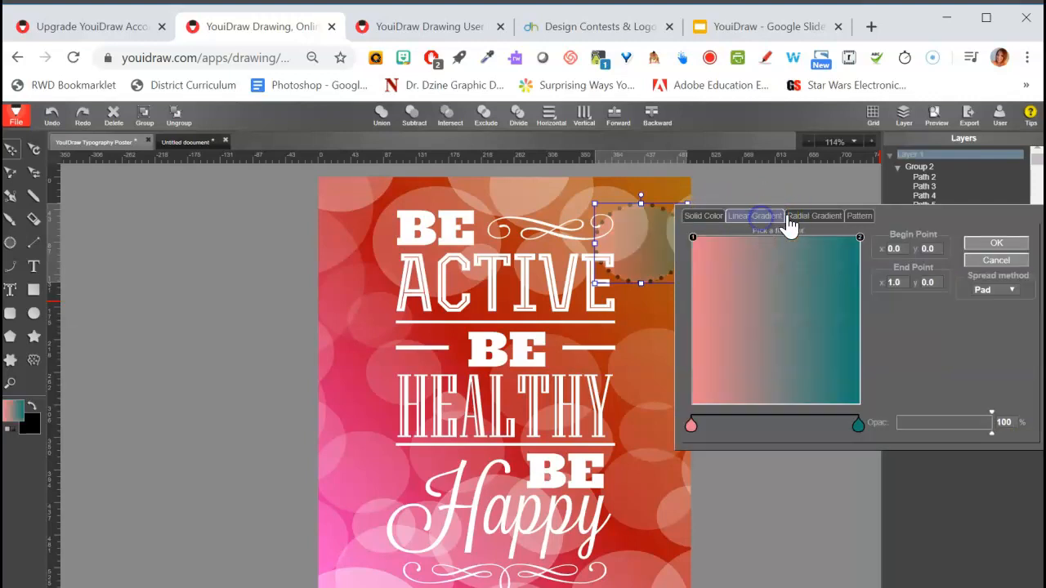
click(804, 219)
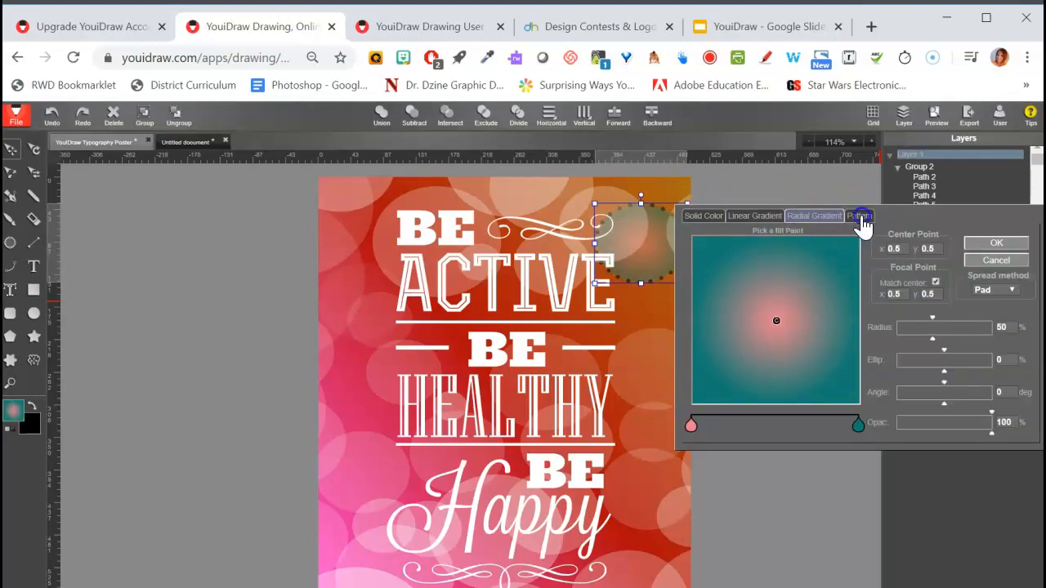
click(860, 216)
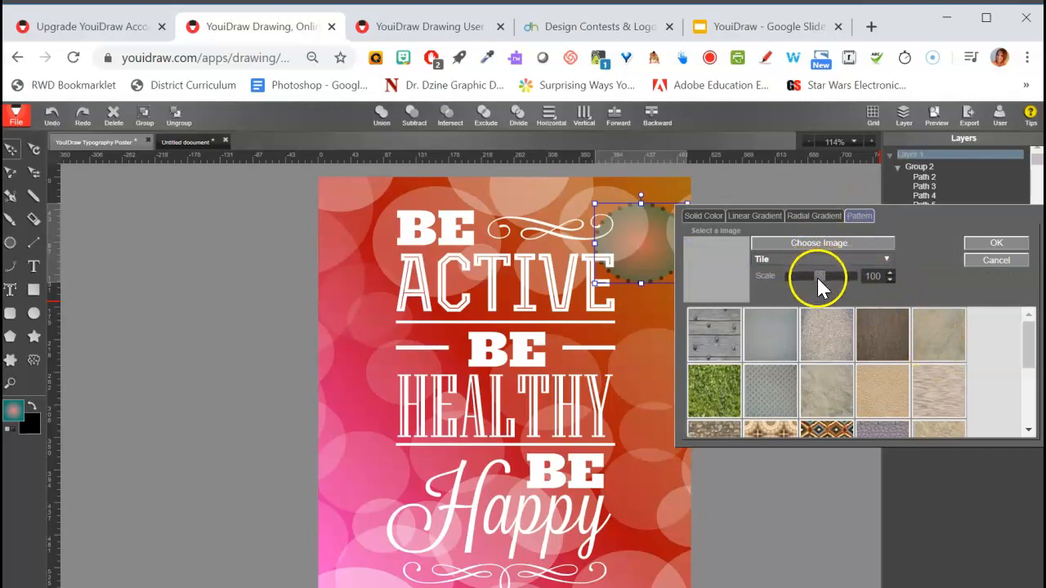
click(715, 384)
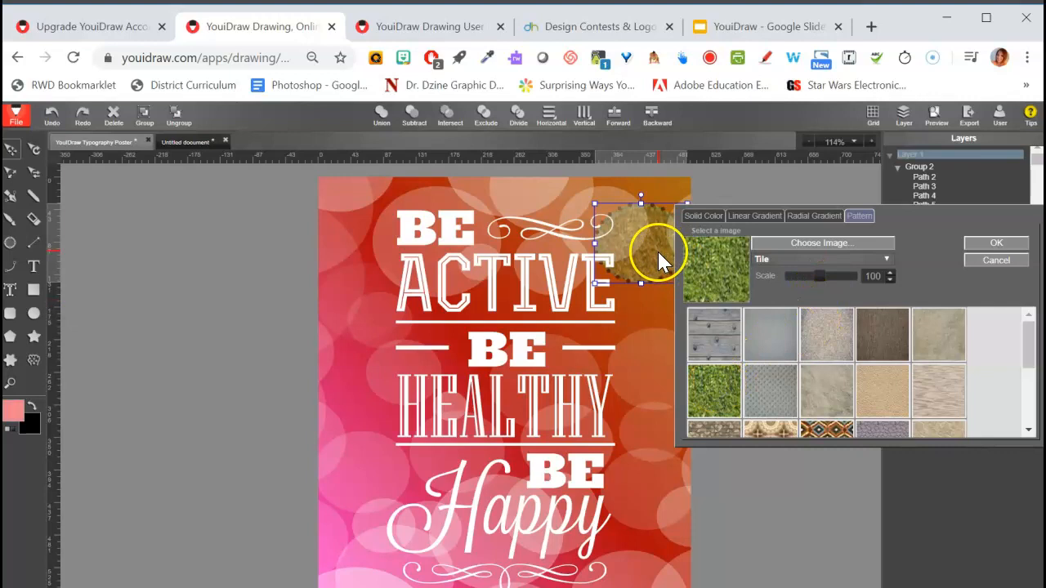
mouse_move(817, 276)
mouse_down()
mouse_move(797, 282)
mouse_move(833, 291)
mouse_move(802, 290)
mouse_up()
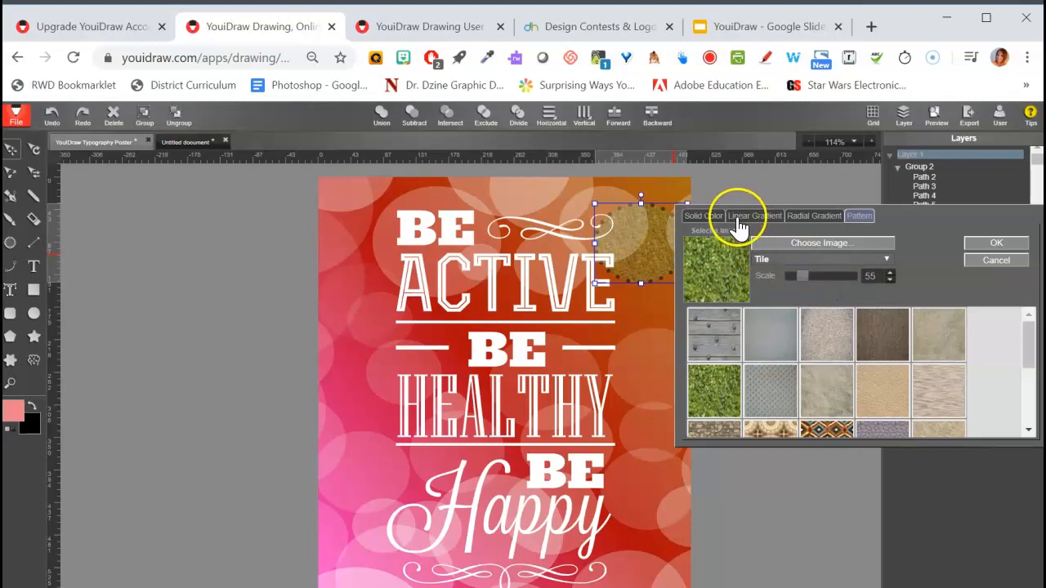
Step: Try a linear gradient fill on the circle with a pale pink start colour and the light aqua end colour a2e8e1
click(704, 216)
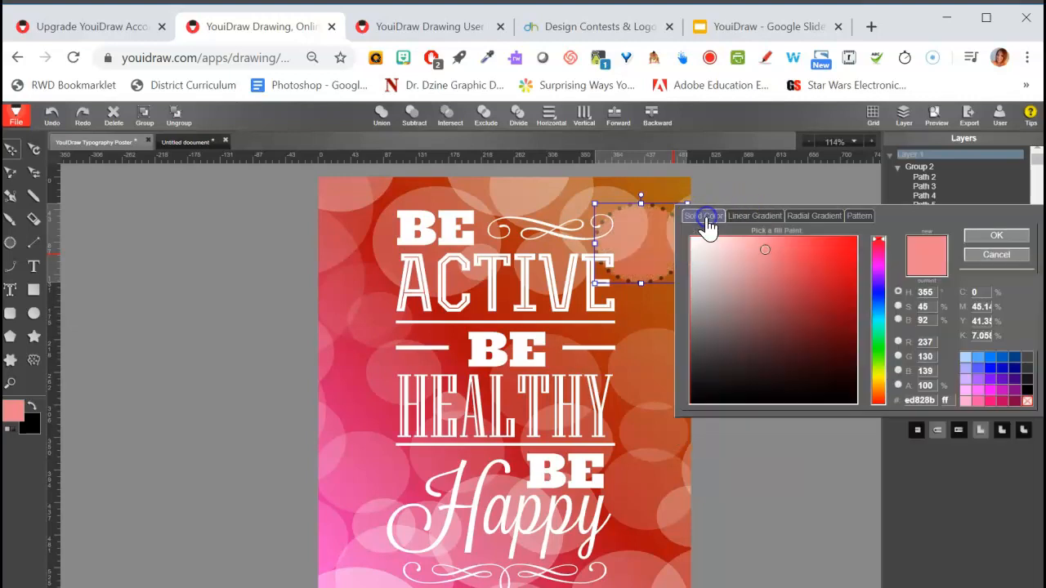
click(750, 217)
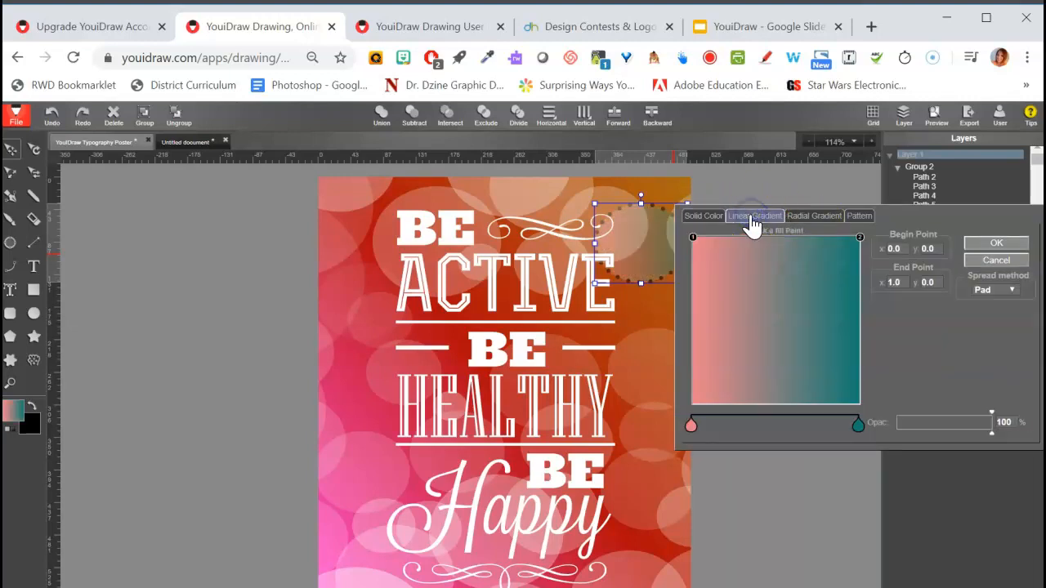
click(692, 428)
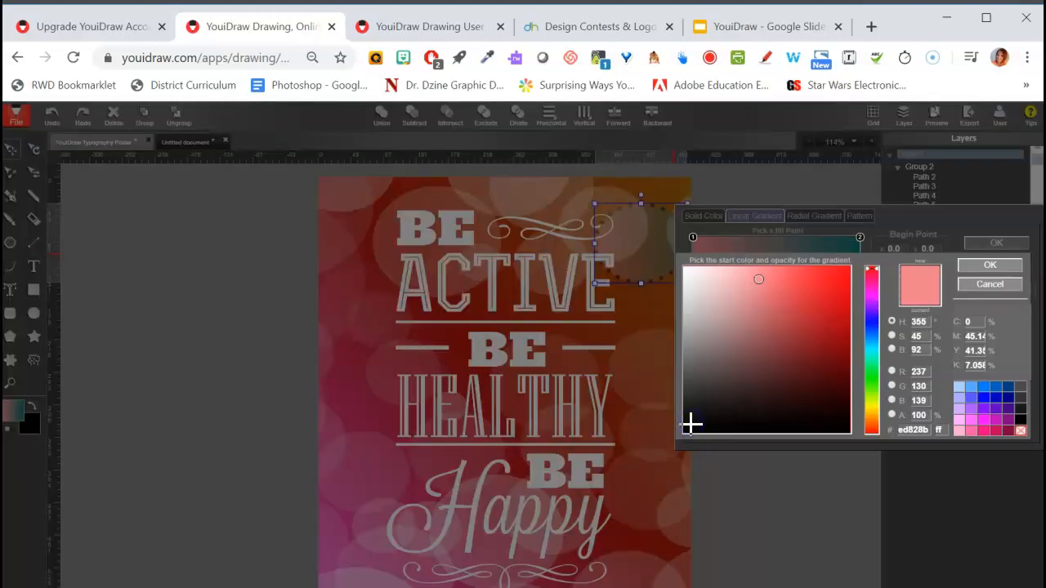
click(711, 289)
click(1005, 268)
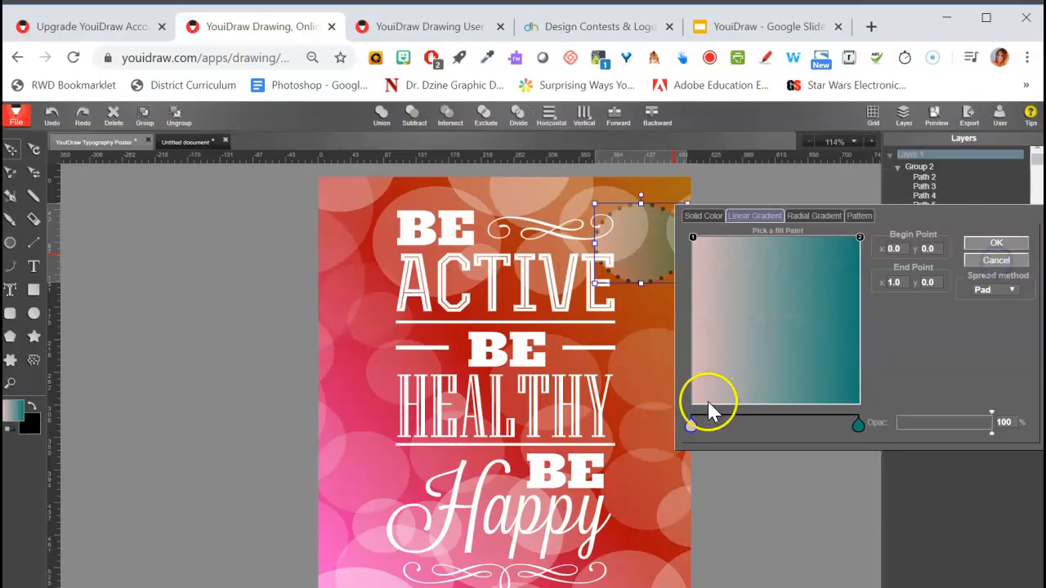
click(856, 425)
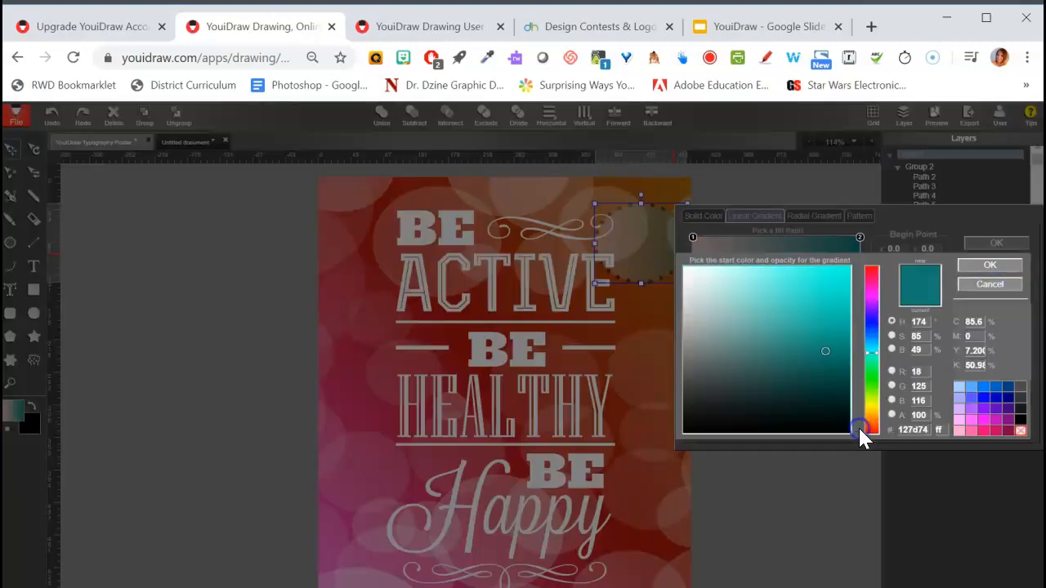
click(733, 282)
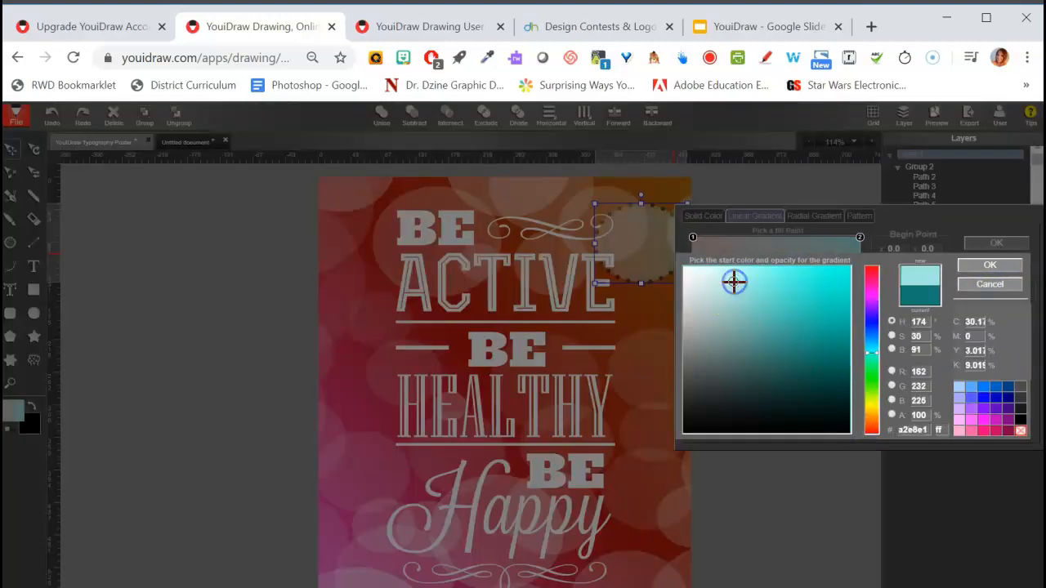
click(988, 265)
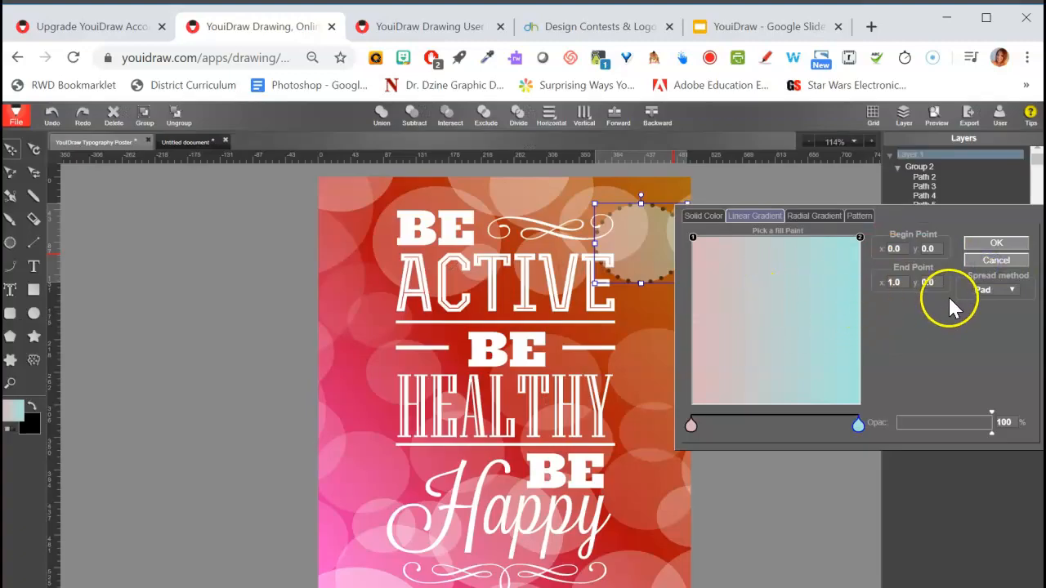
Step: Preview the radial gradient and grass pattern once more and apply the solid pink ed828b as the circle's fill
click(809, 219)
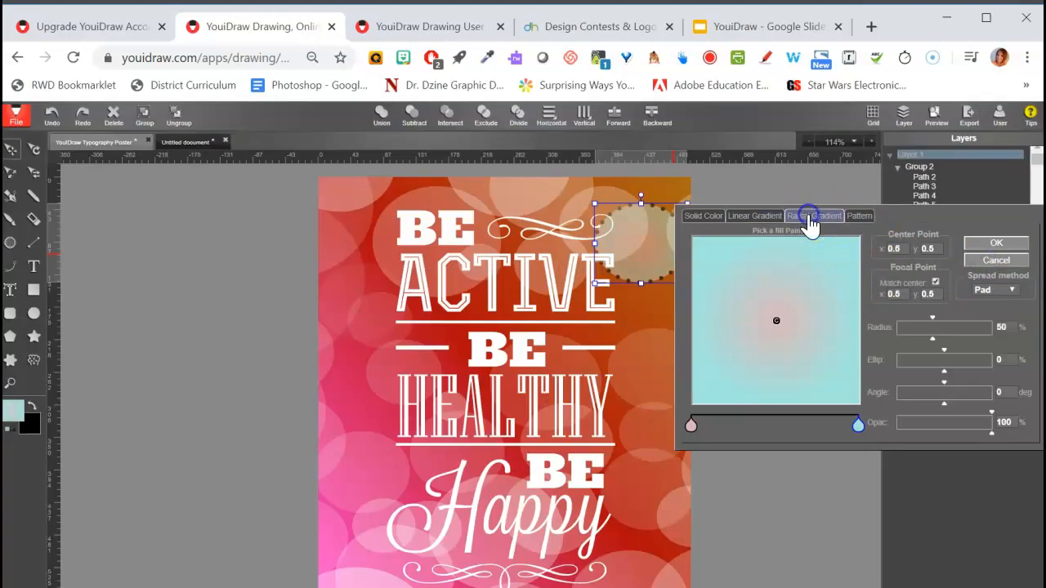
click(860, 219)
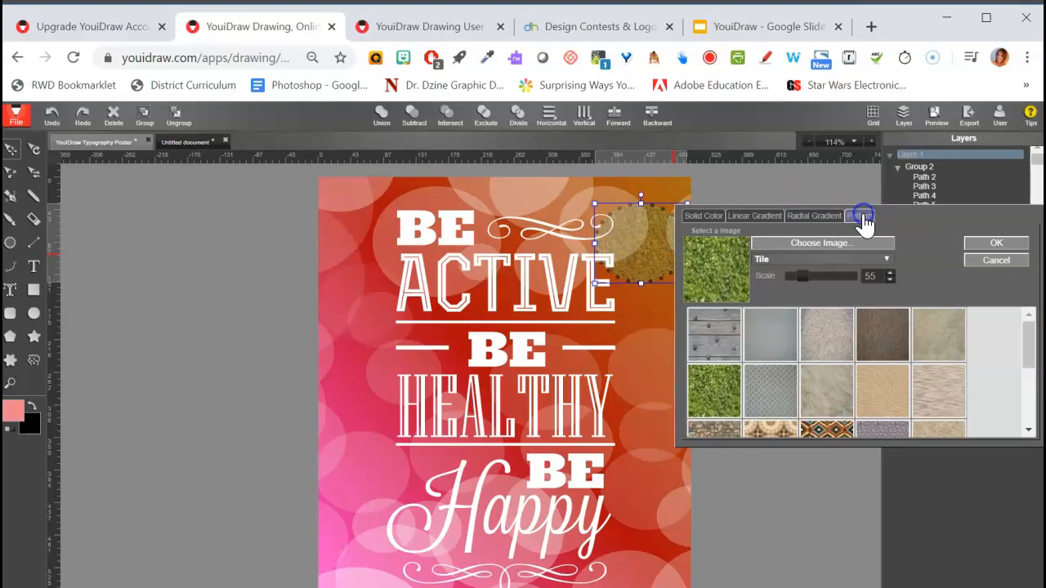
click(702, 217)
click(996, 237)
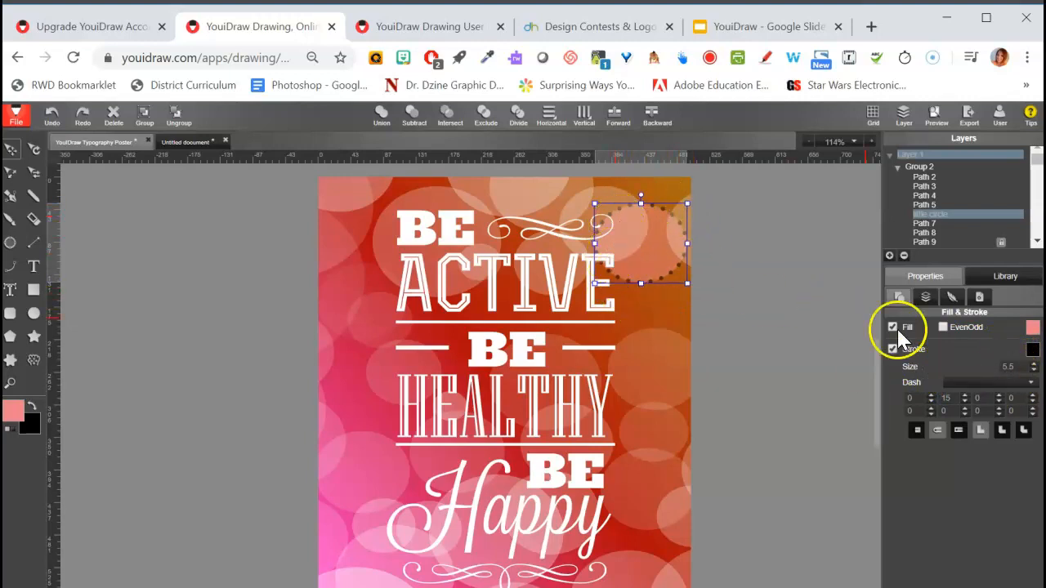
Step: Apply the dash preset with values 3 and 2 to the circle's stroke and reduce the stroke size to 4.8
click(989, 383)
click(985, 411)
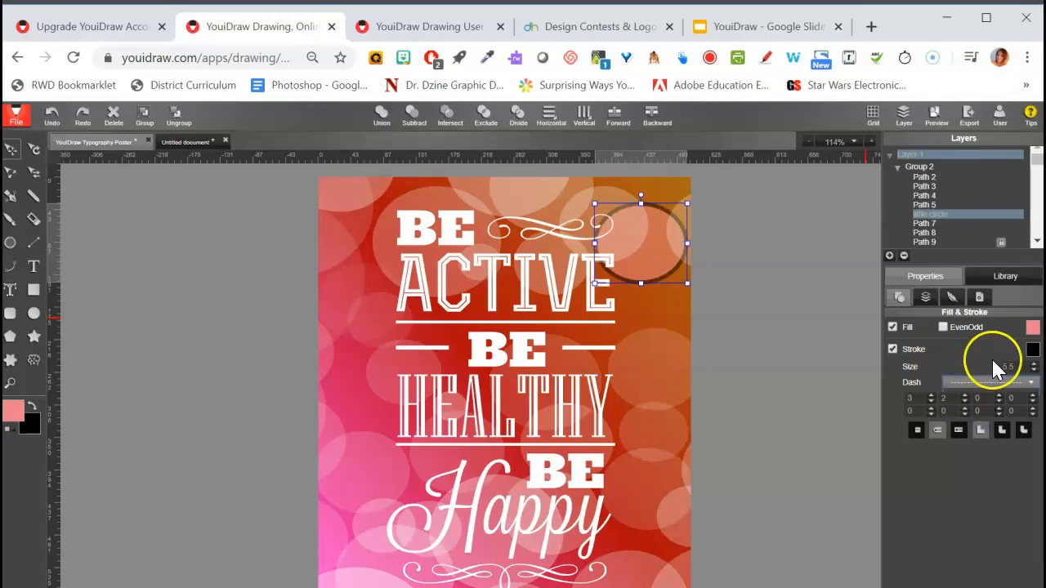
click(1031, 372)
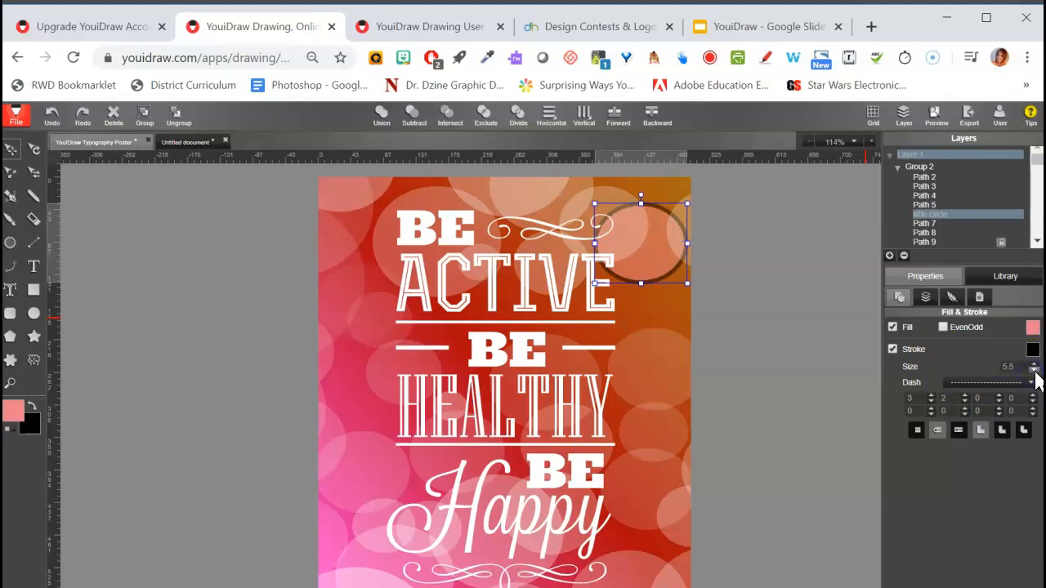
click(1033, 370)
Step: Set the stroke's dash gap to 10 and its dash length to 0
click(954, 396)
click(963, 395)
click(964, 396)
click(964, 396)
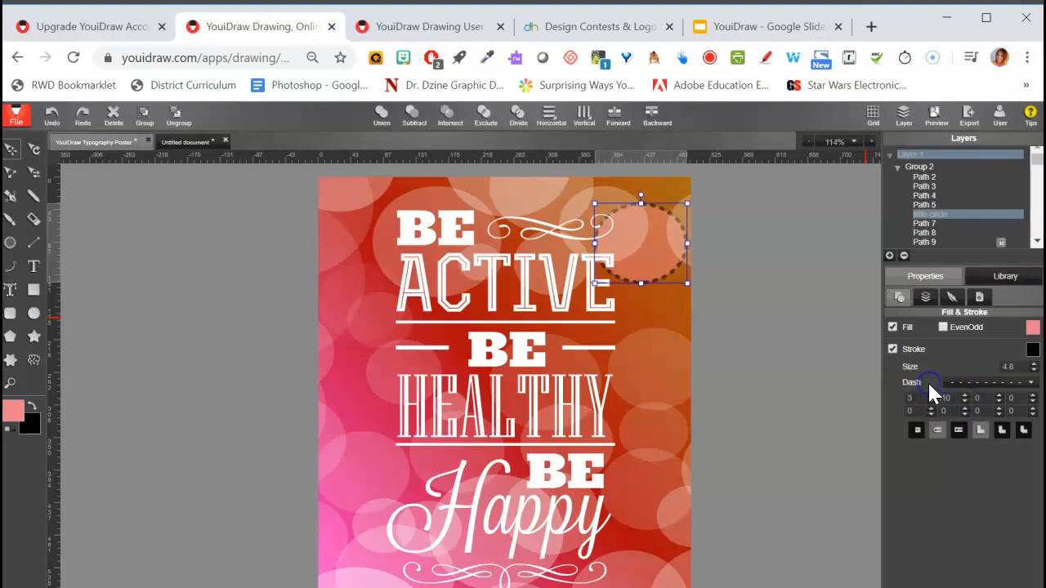
drag(915, 402, 895, 399)
text(0)
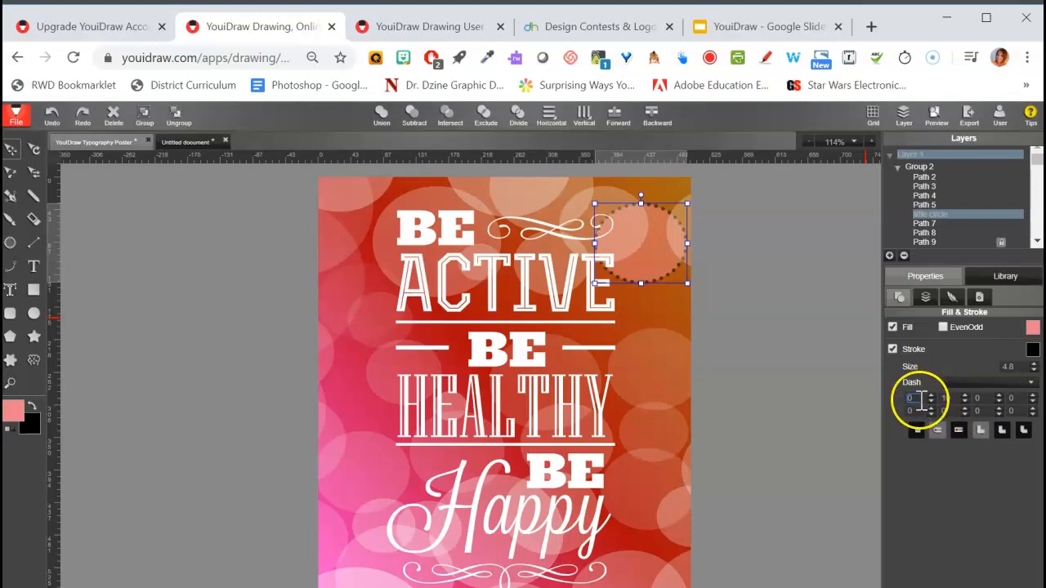
Step: Compare square and round caps on the circle's dotted stroke up close and keep the round cap
click(939, 431)
click(938, 433)
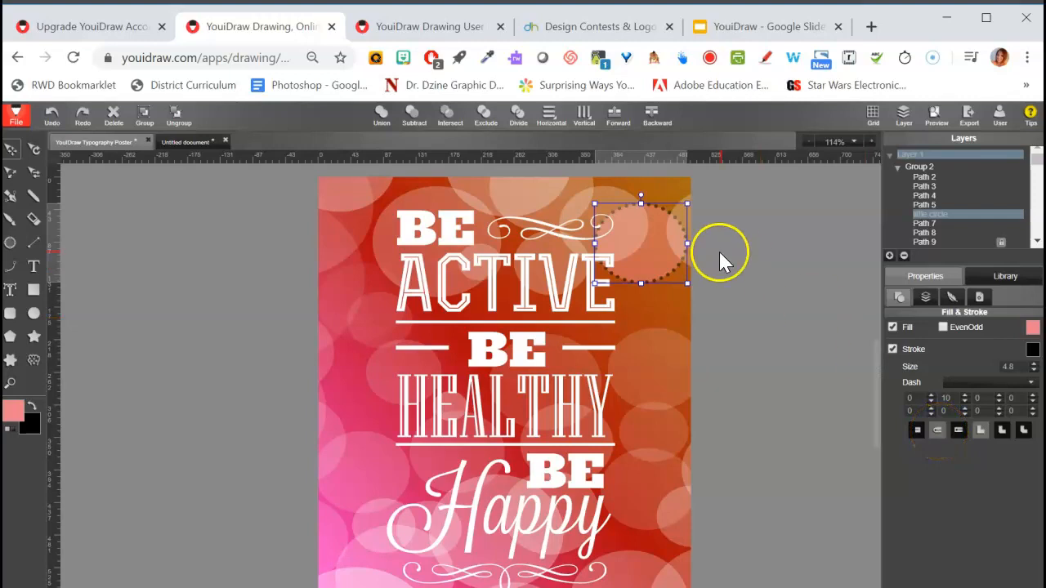
click(959, 432)
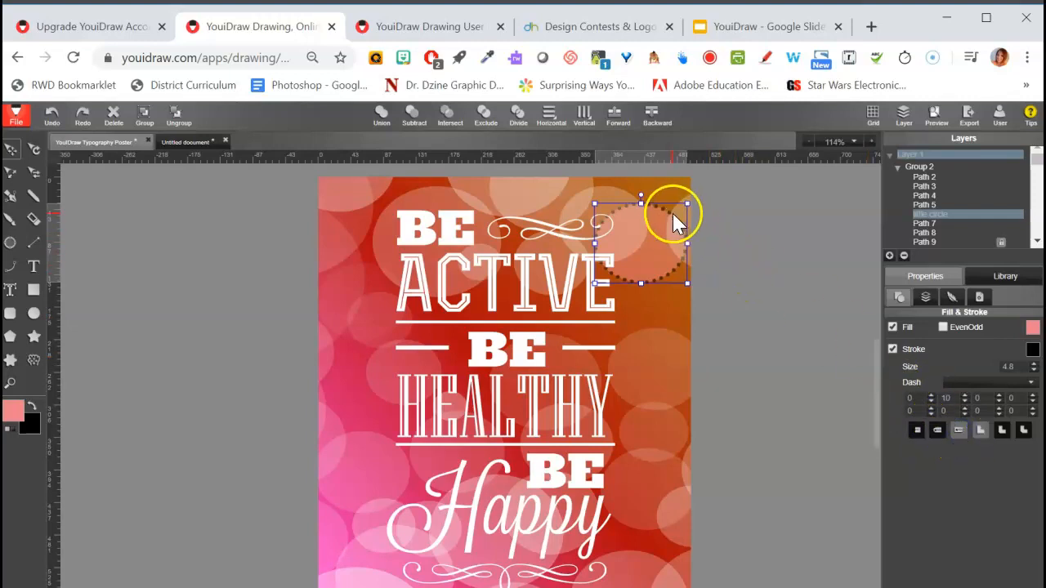
click(850, 143)
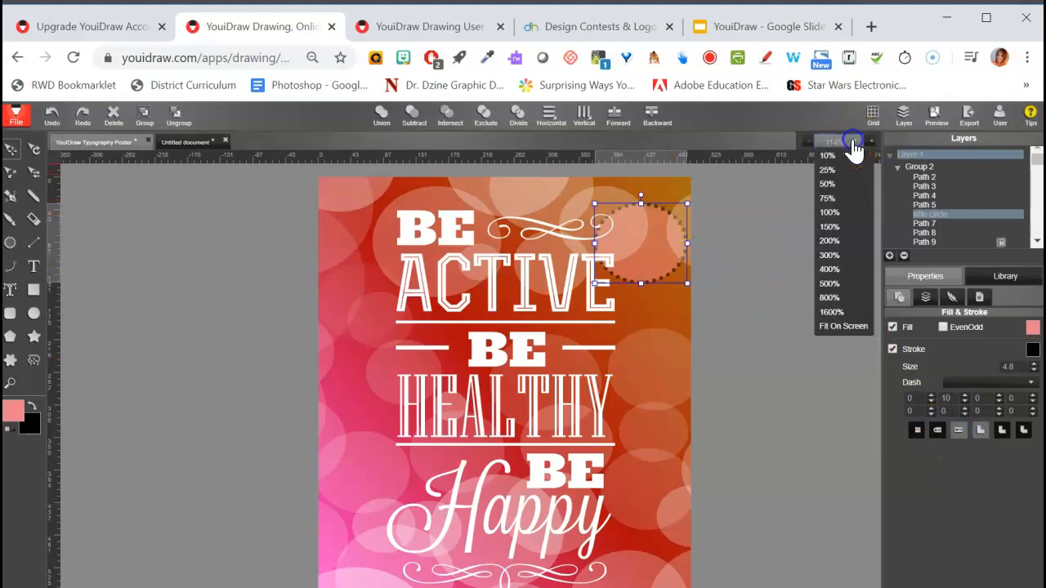
click(831, 254)
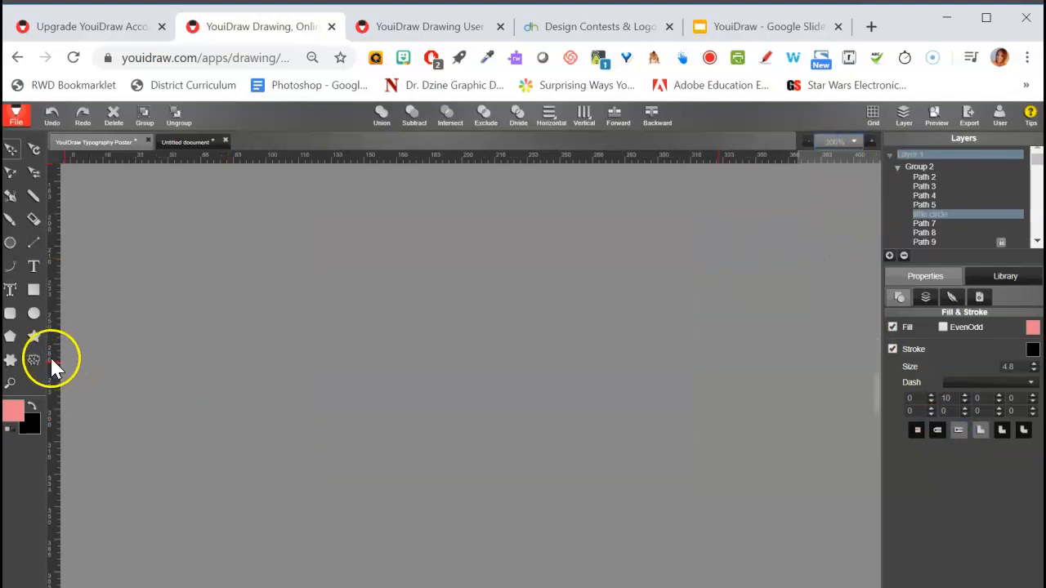
click(34, 360)
drag(705, 291, 433, 400)
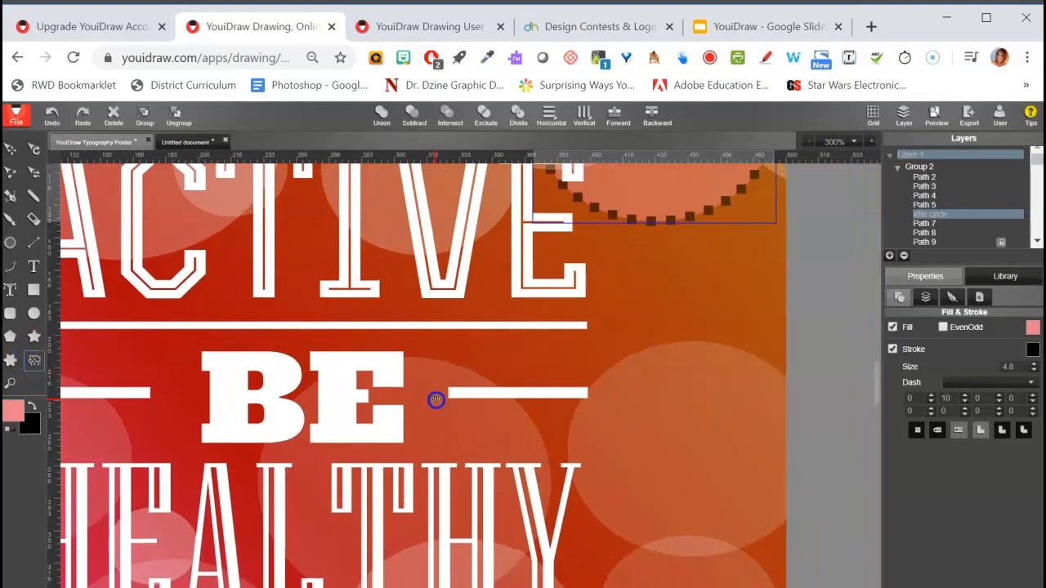
drag(669, 280, 646, 333)
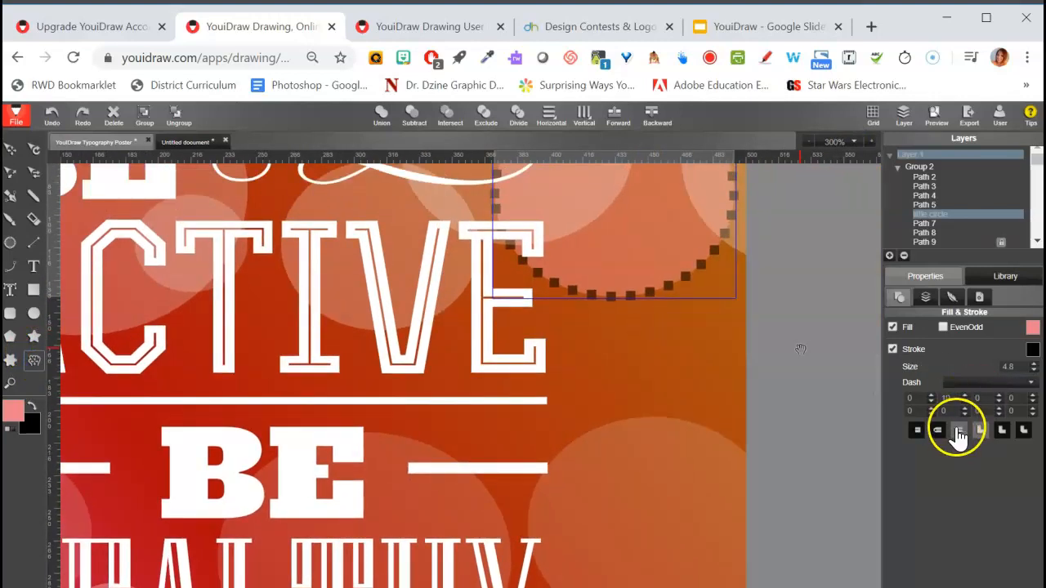
click(937, 431)
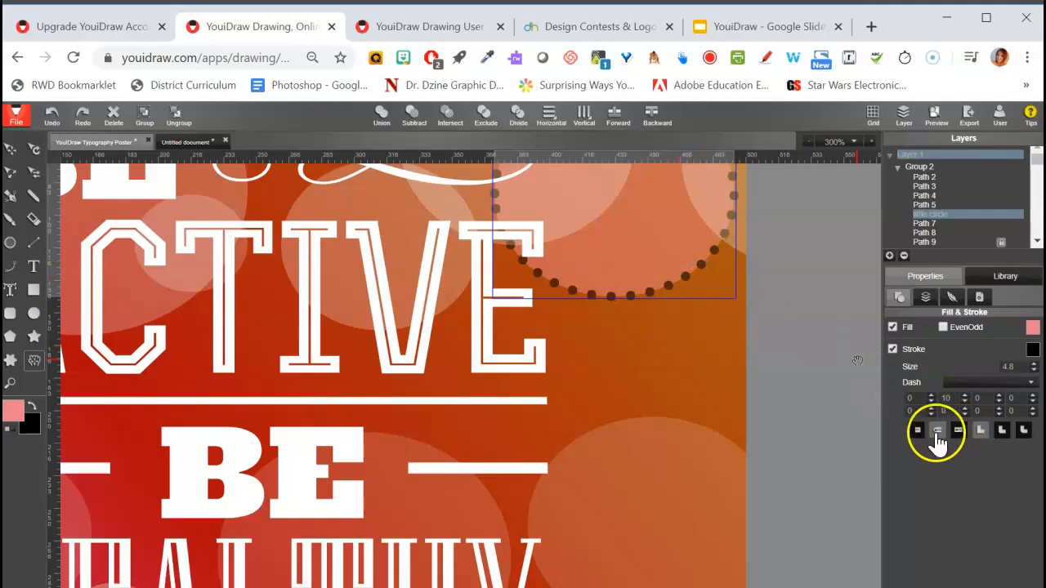
click(958, 431)
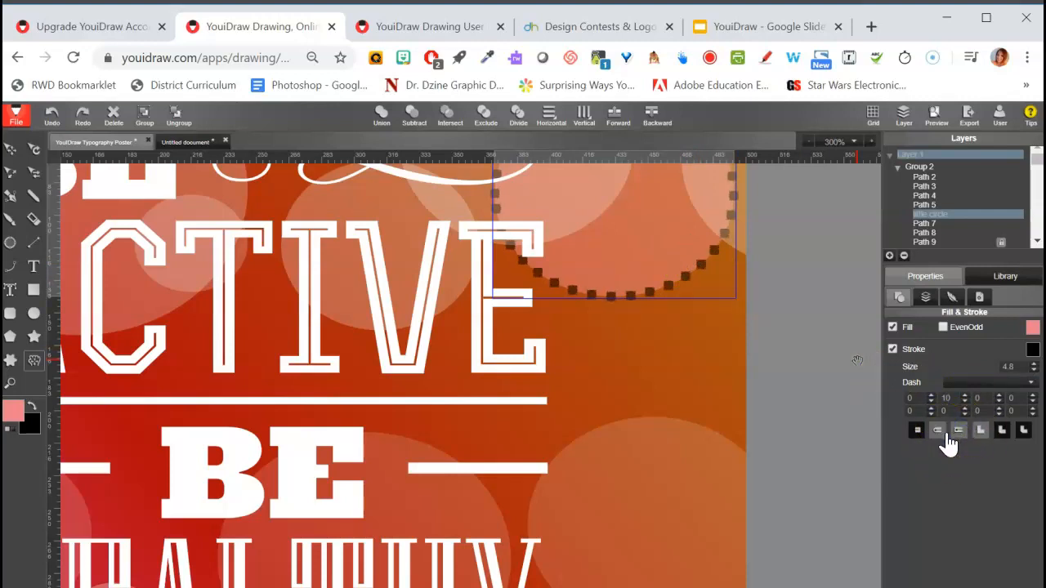
click(937, 431)
Step: Try a drop shadow on the circle, remove it and turn on the Reflection effect instead
click(926, 298)
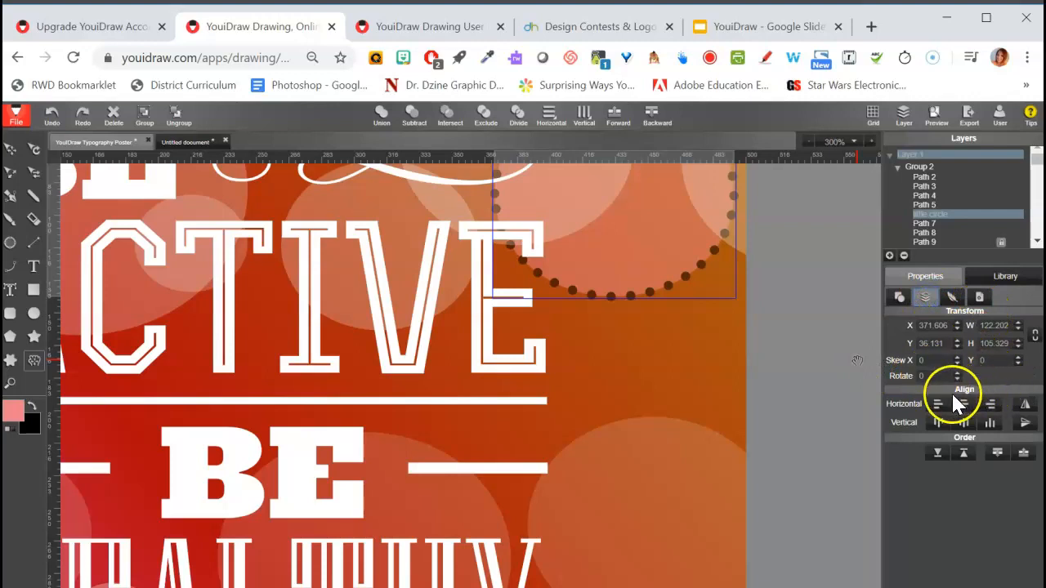
click(955, 298)
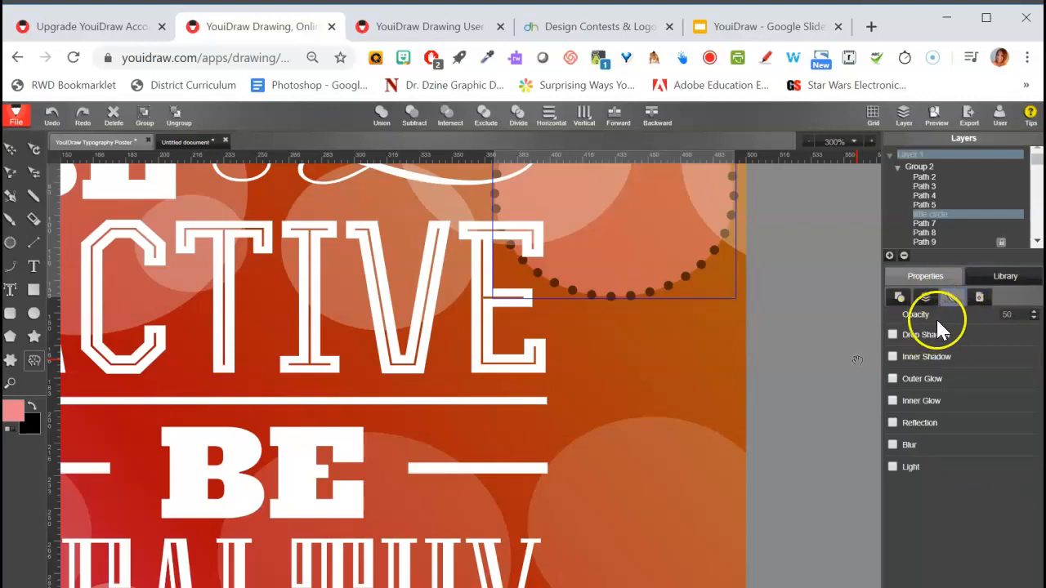
click(892, 337)
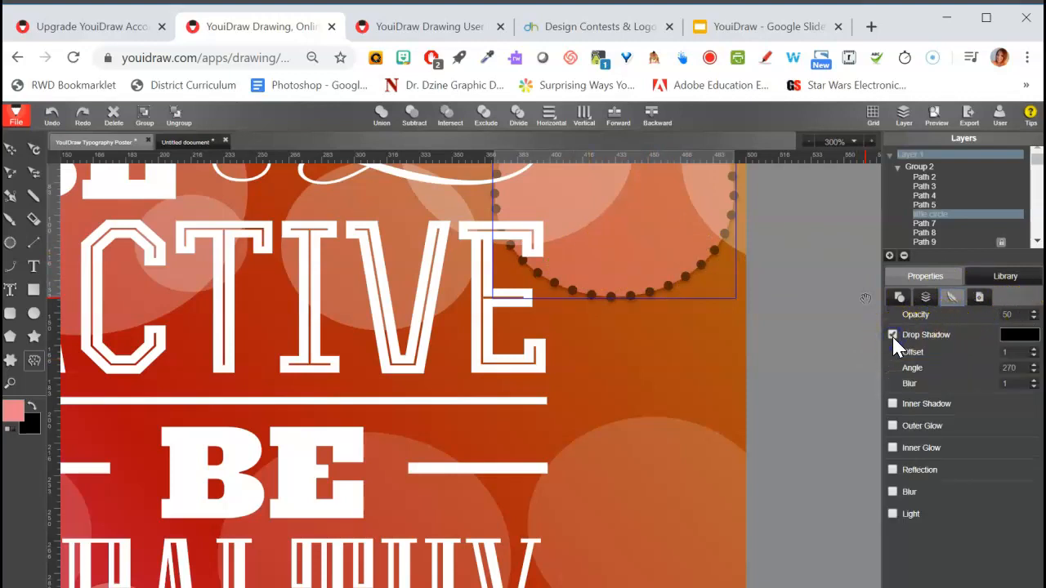
click(892, 336)
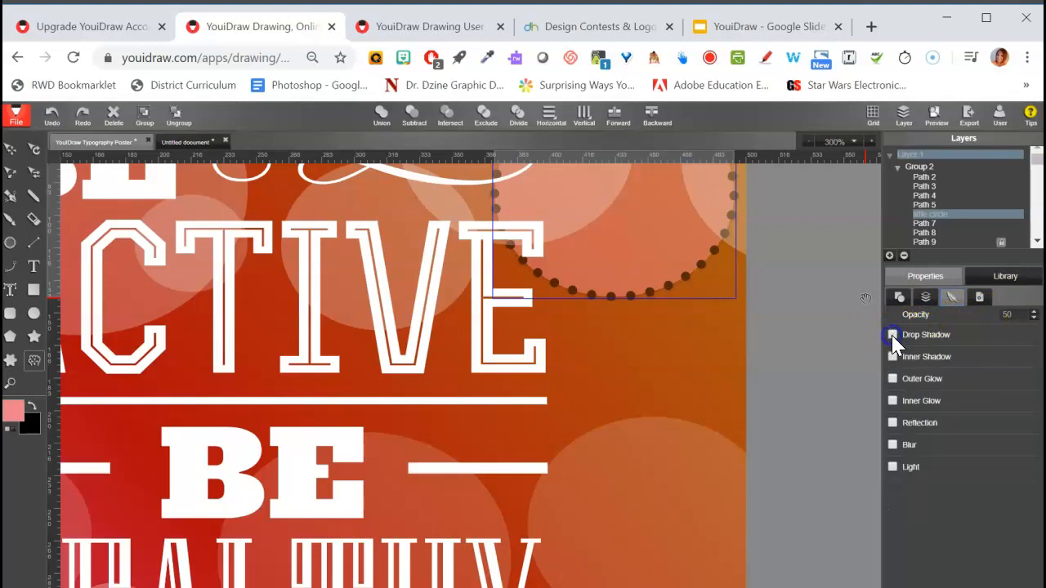
click(892, 423)
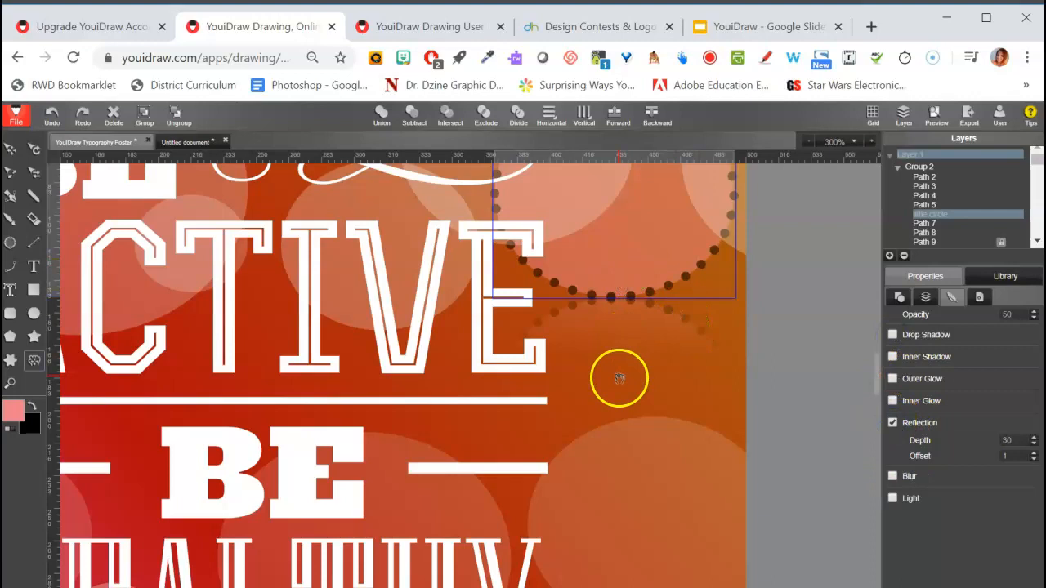
Step: Turn off the background fill in the poster's document settings with the whole page in view
click(980, 297)
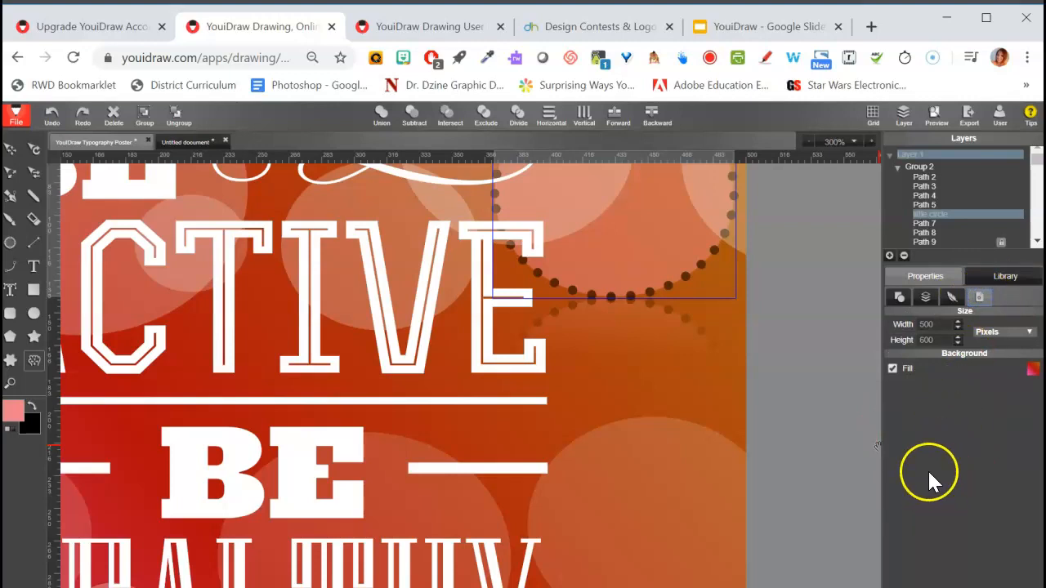
click(838, 141)
click(827, 327)
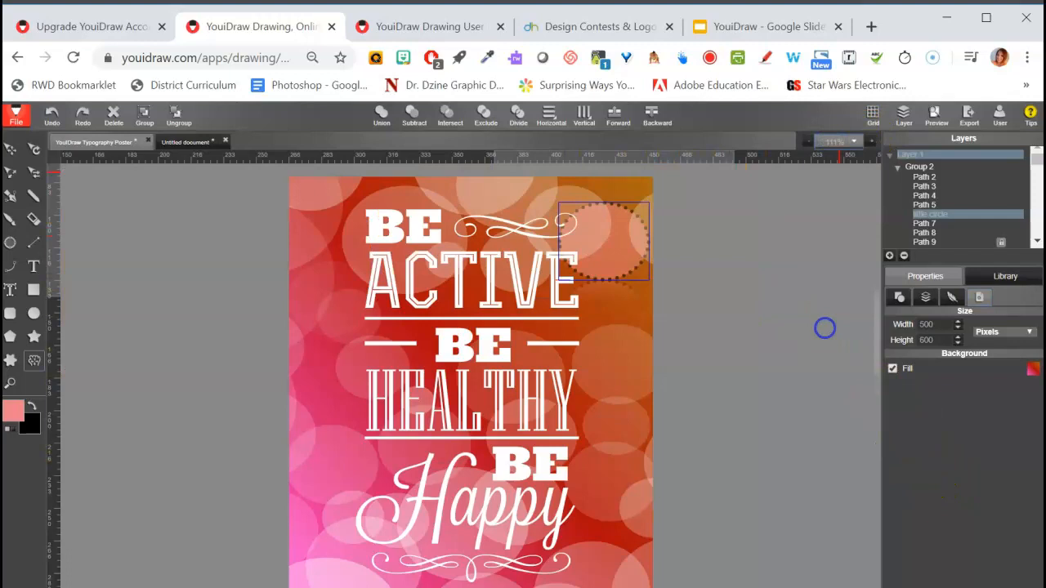
click(893, 368)
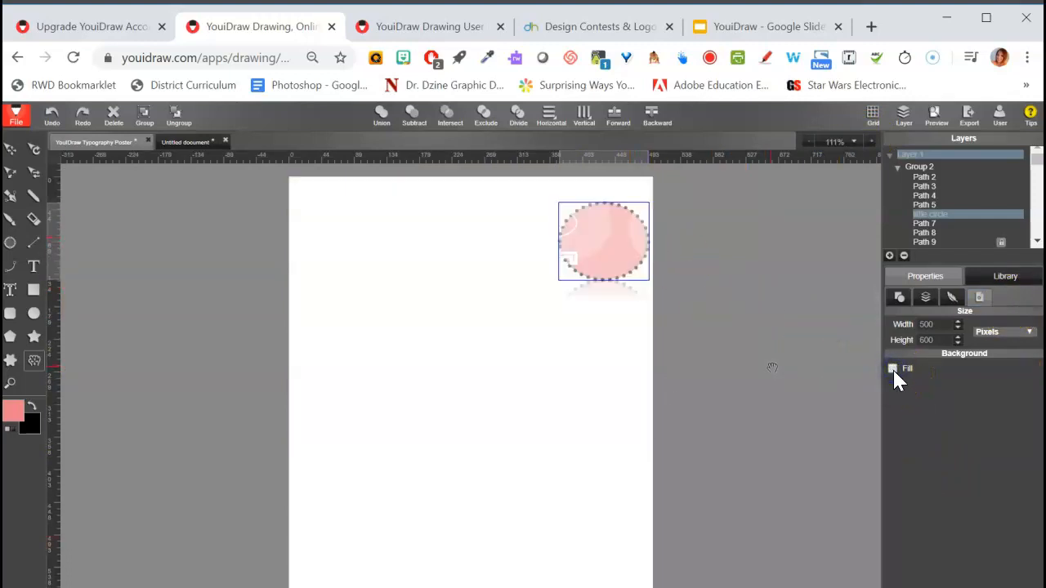
Step: Toggle the poster's background fill to compare the page with and without it, leaving the fill on
click(893, 369)
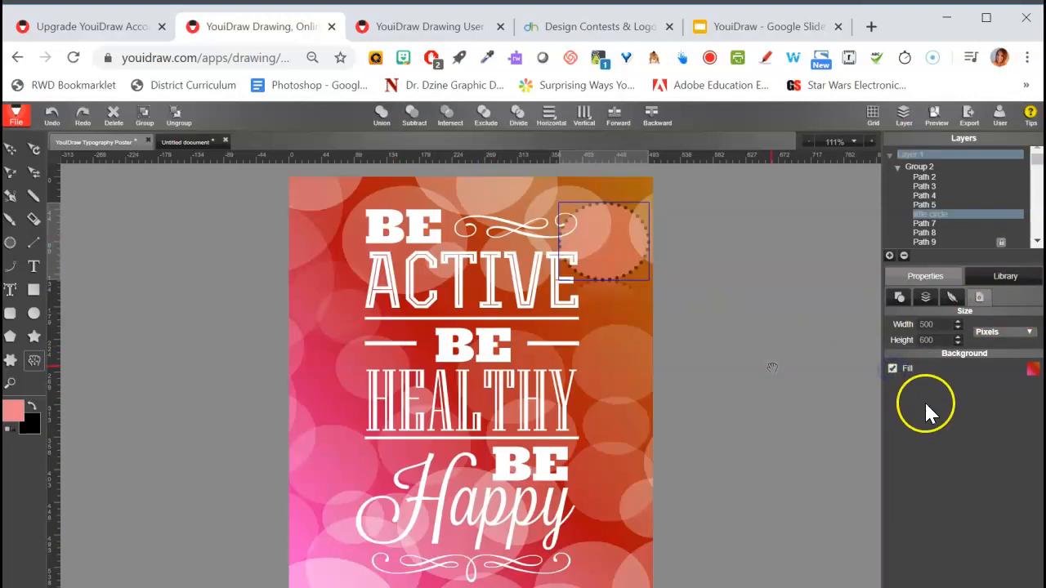
click(893, 368)
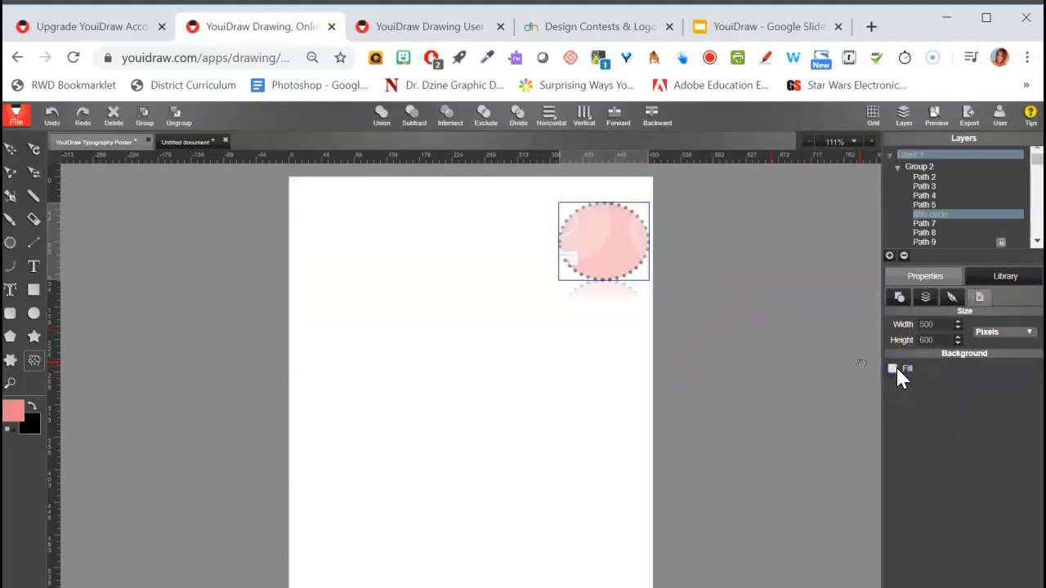
click(893, 368)
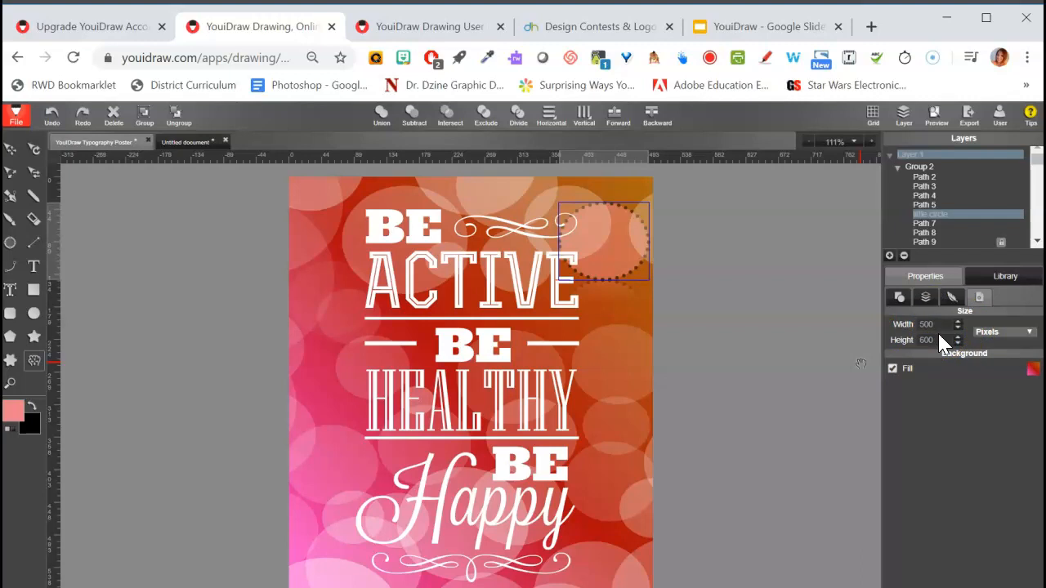
Step: Open the poster's export settings and review the file formats and the Entire Canvas and All Objects options
click(968, 121)
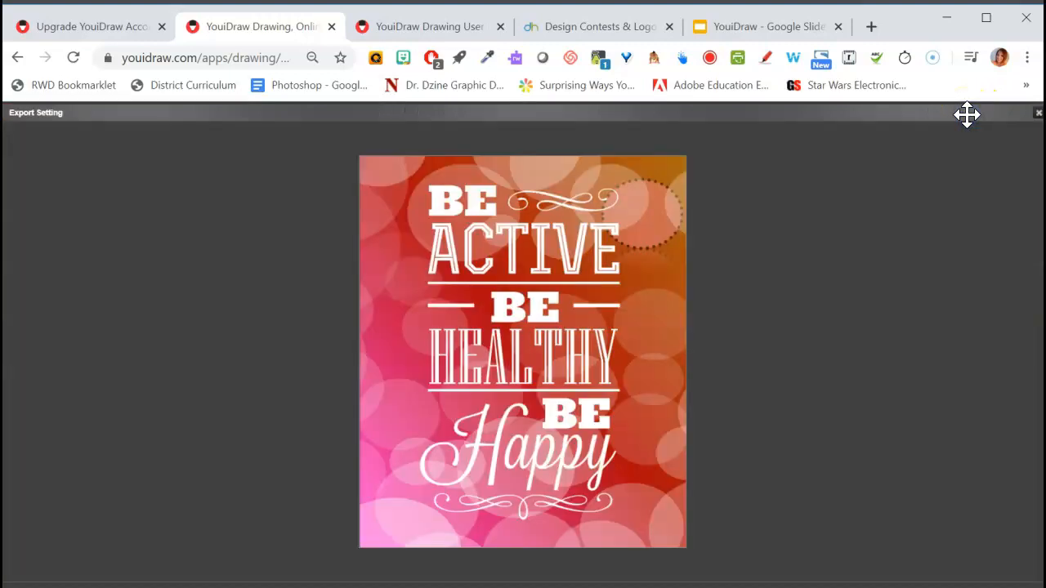
click(62, 582)
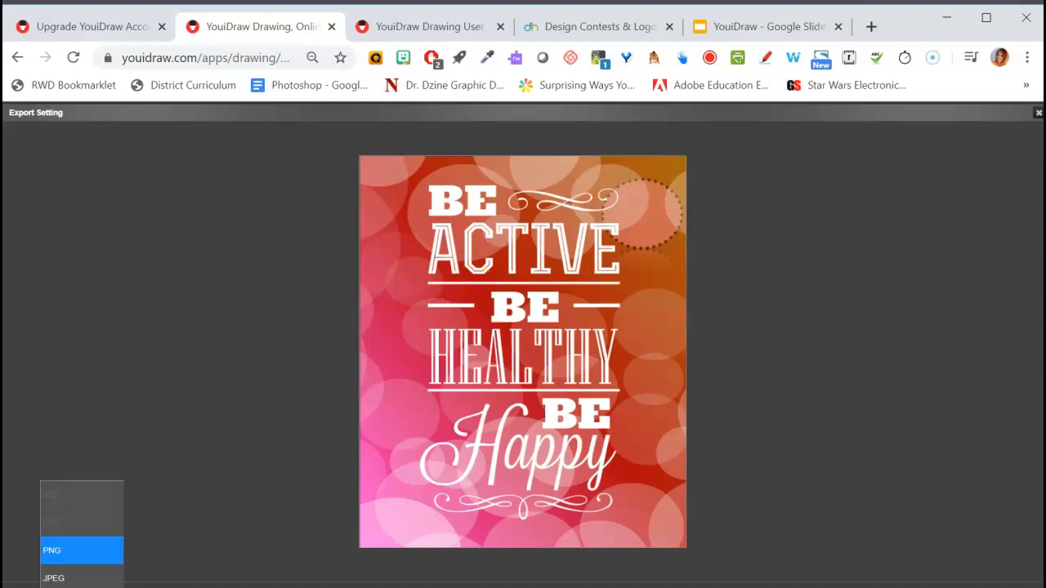
click(164, 580)
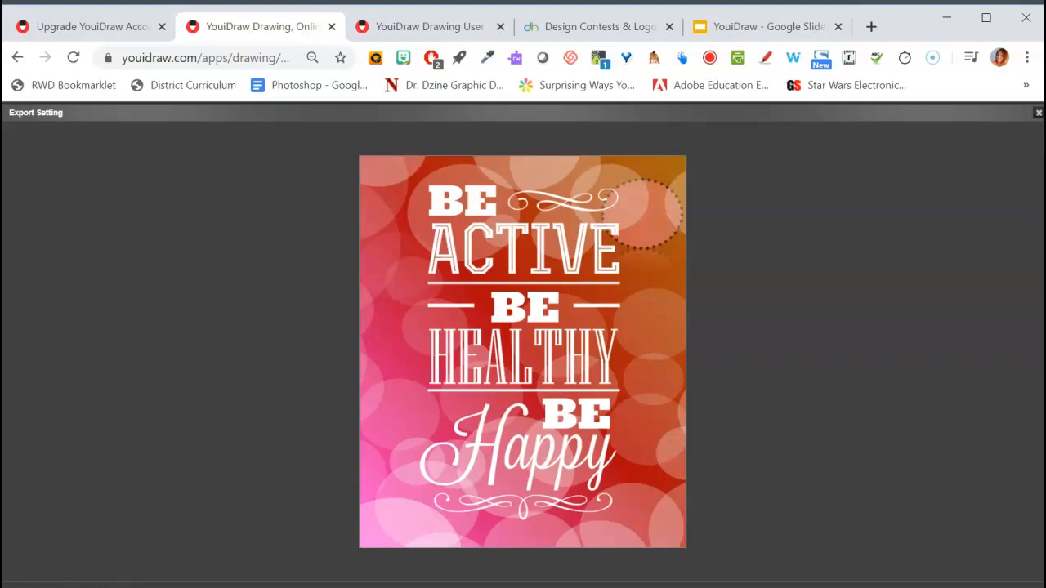
click(81, 583)
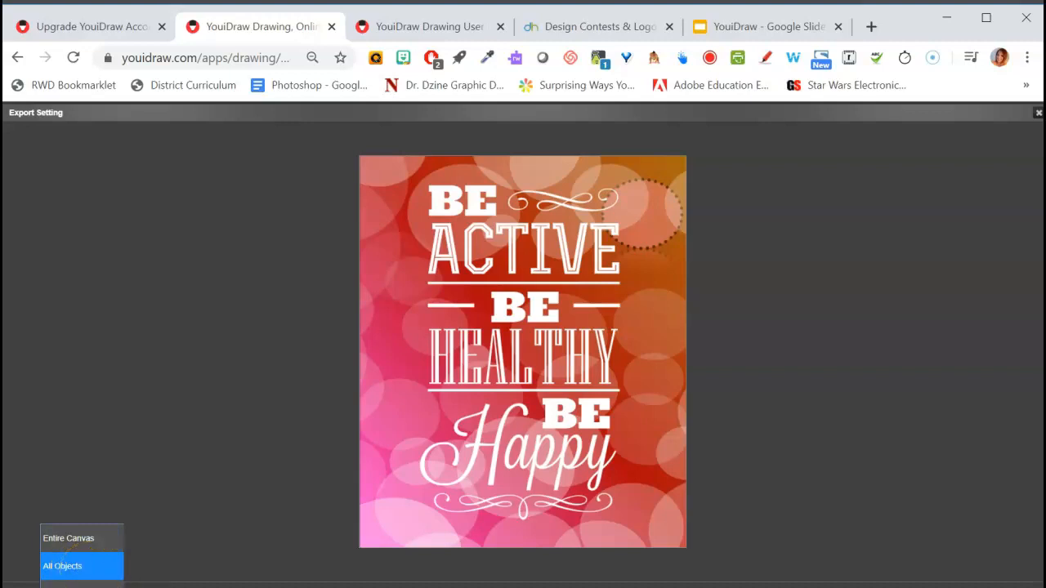
click(374, 575)
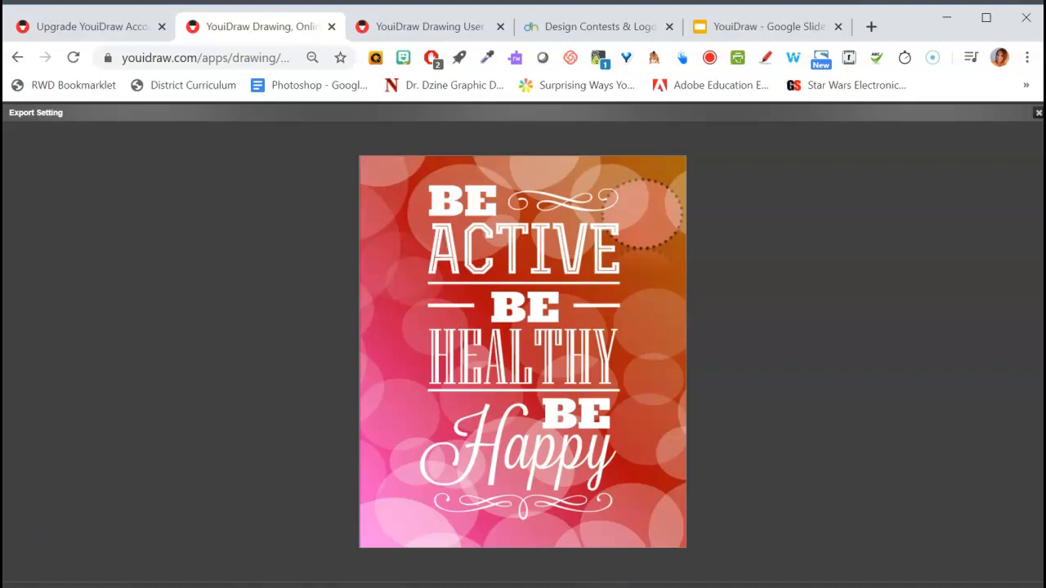
Step: Switch to the YouiDraw presentation in Google Slides and try cropping the watermark off the bottom of the All Objects image
click(745, 28)
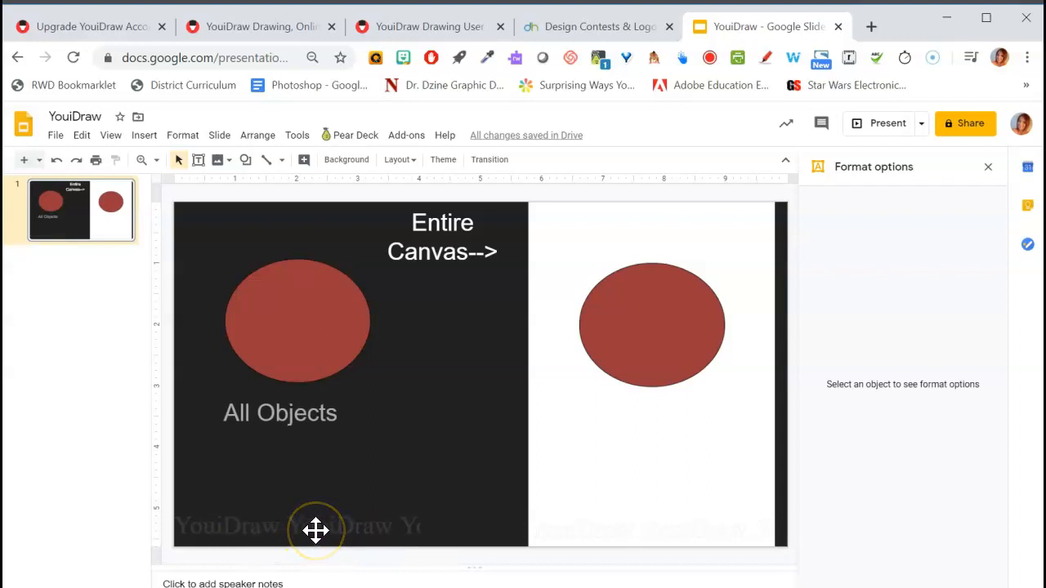
click(331, 371)
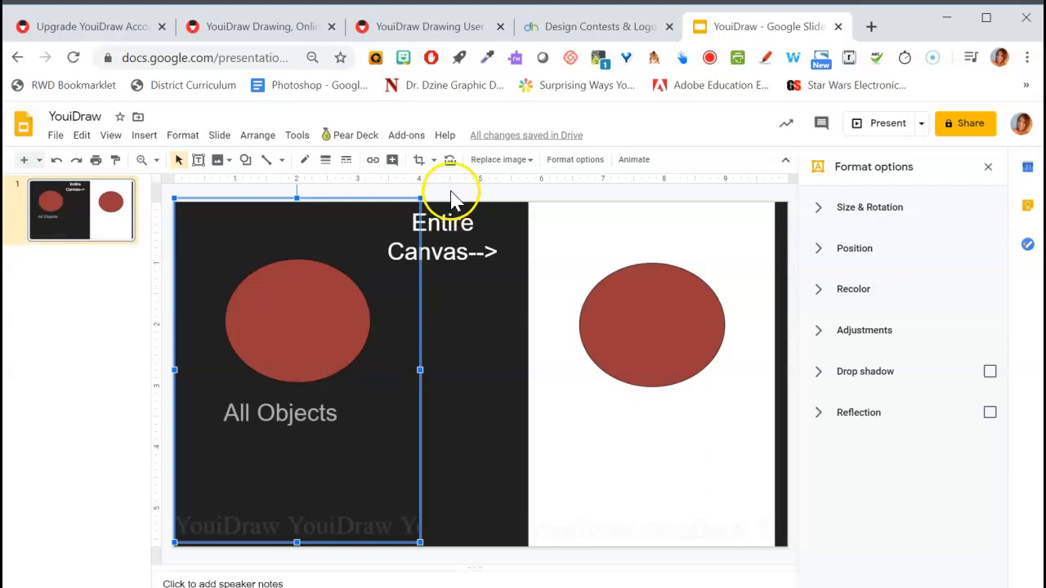
click(420, 159)
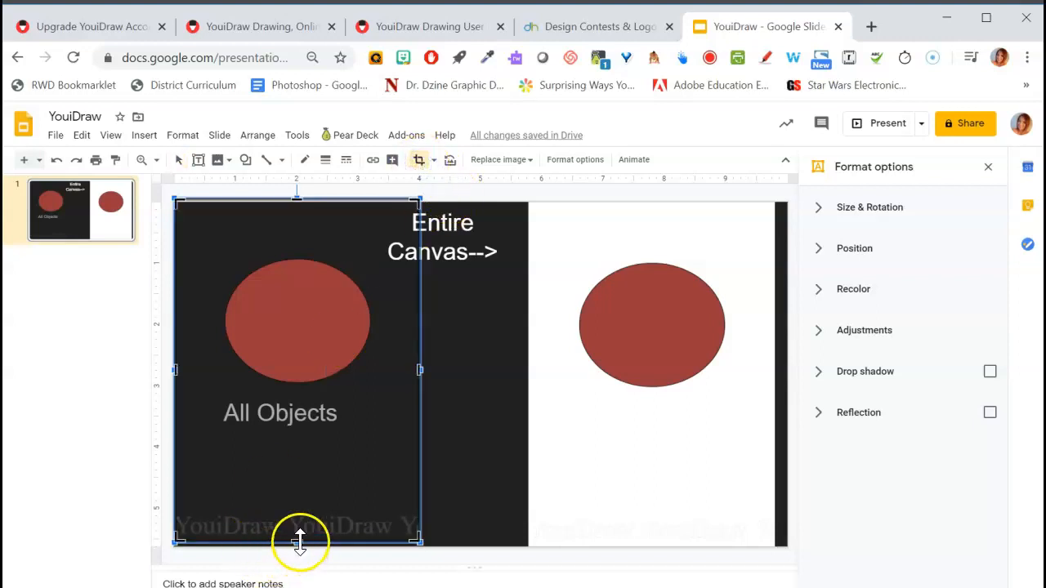
drag(294, 540, 298, 498)
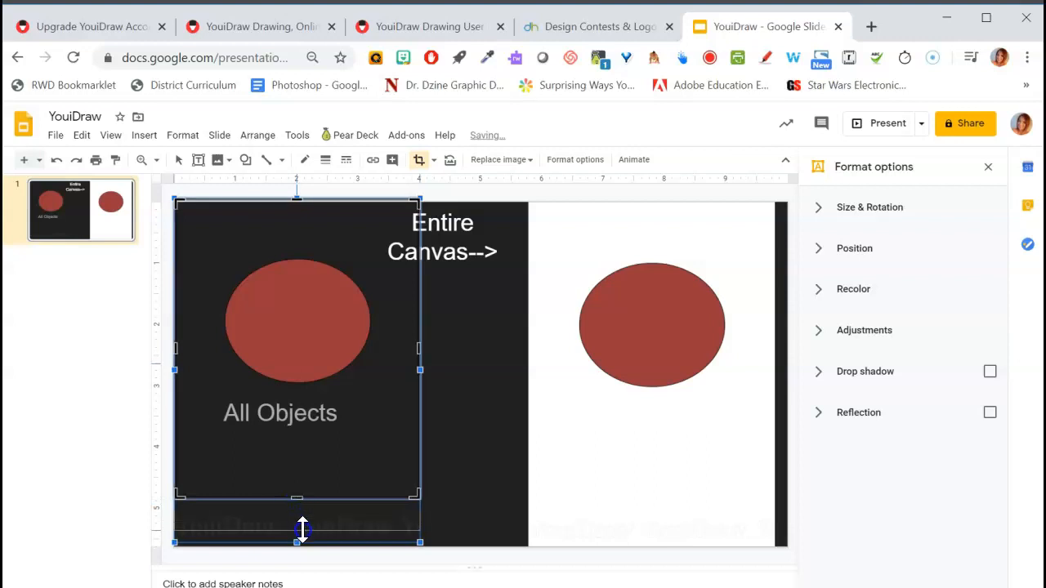
key(ctrl+z)
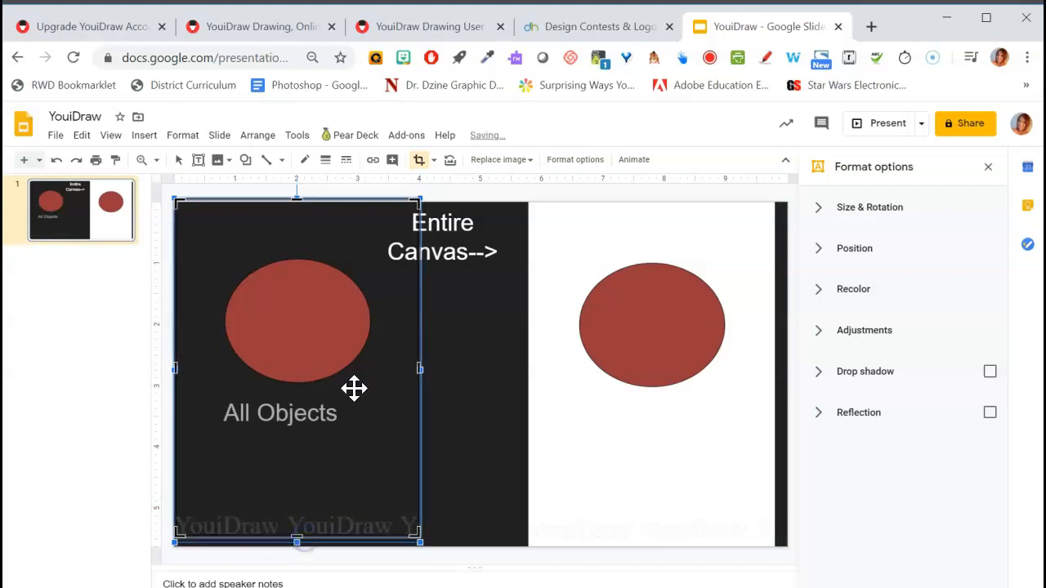
click(420, 160)
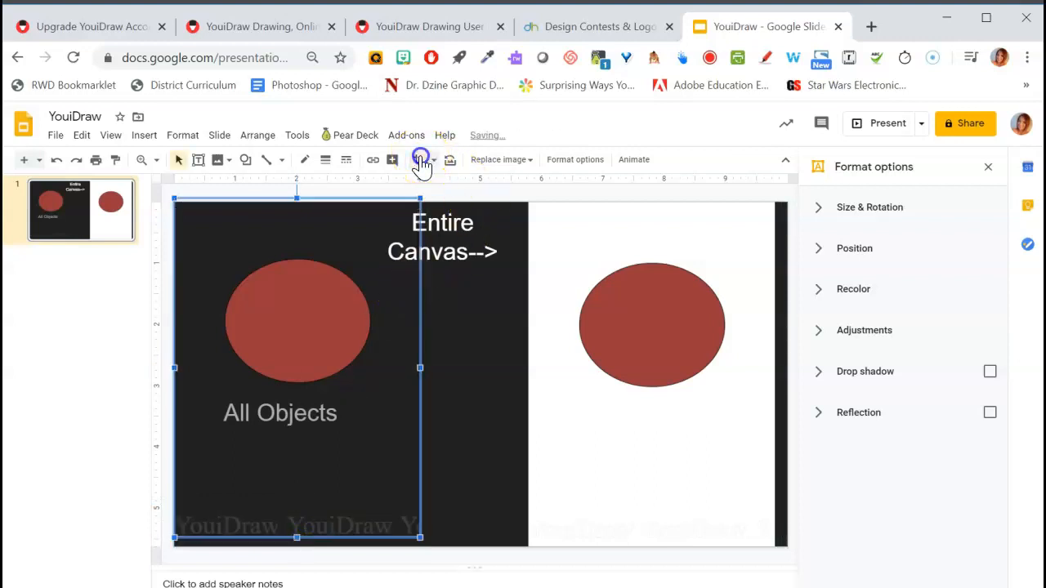
click(464, 392)
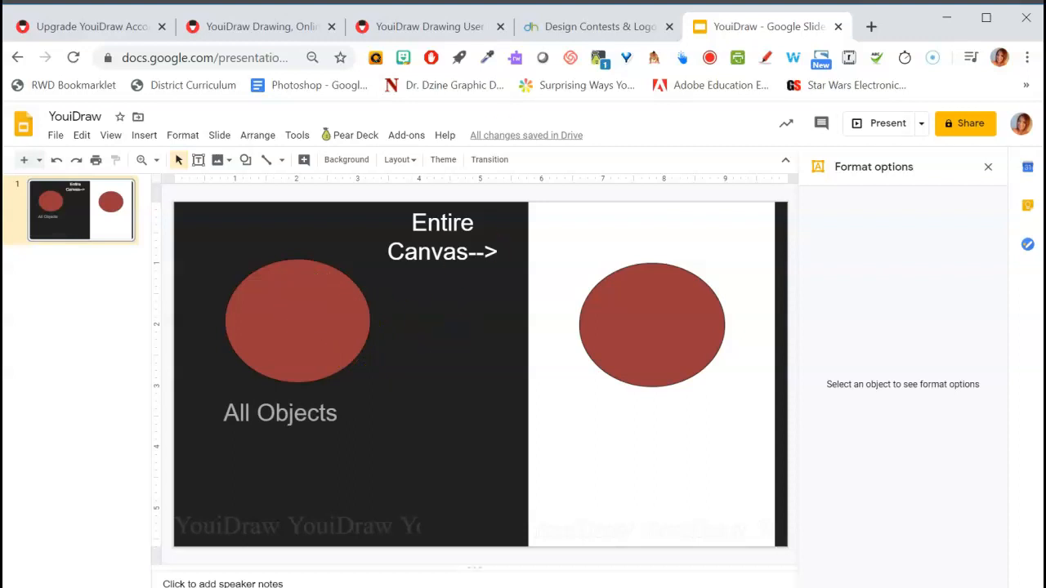
Step: Return to YouiDraw, close the export settings and switch to the untitled document with the globe illustration
click(278, 33)
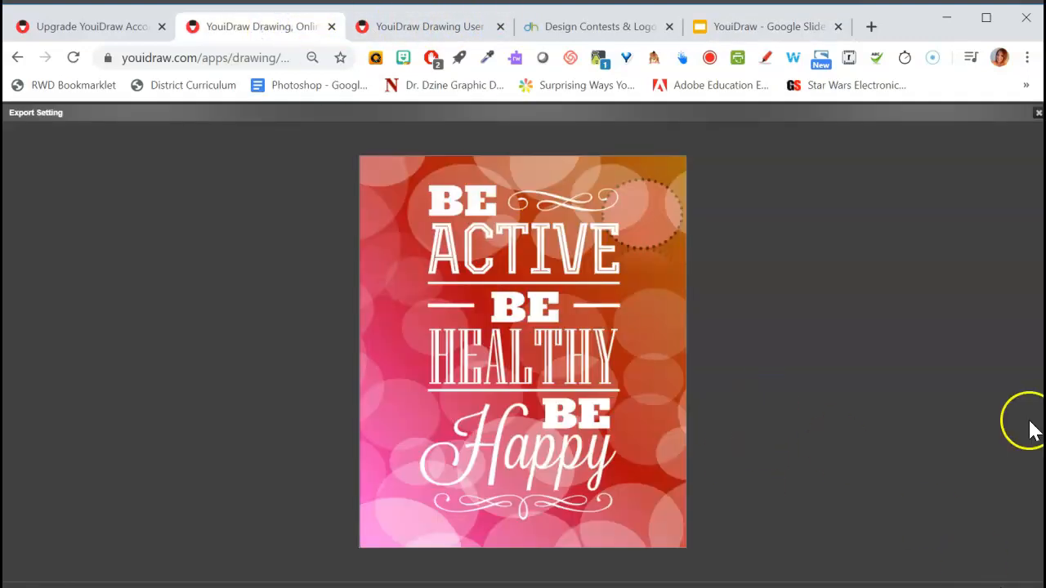
click(1037, 114)
click(824, 282)
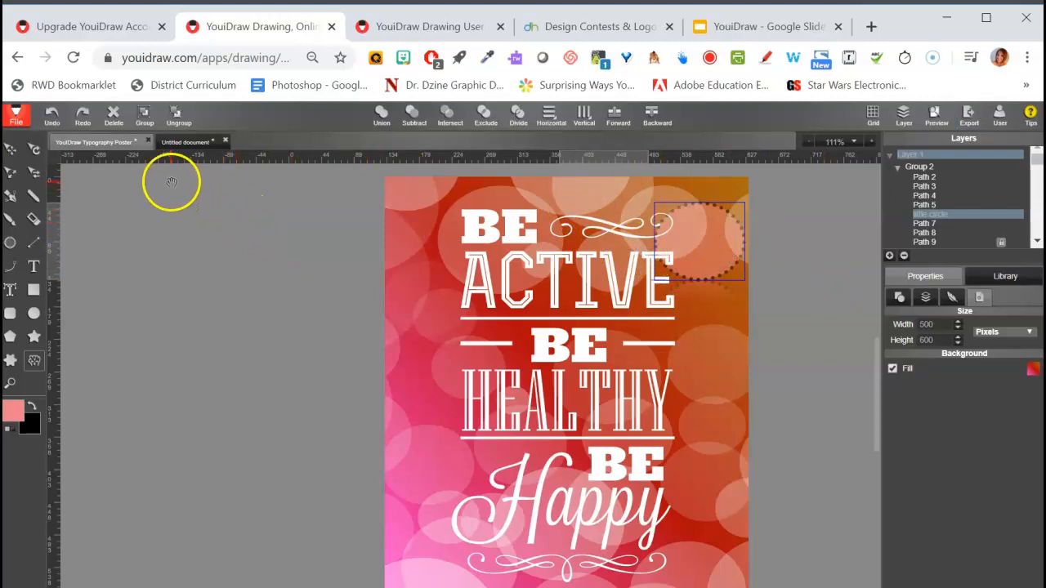
click(176, 145)
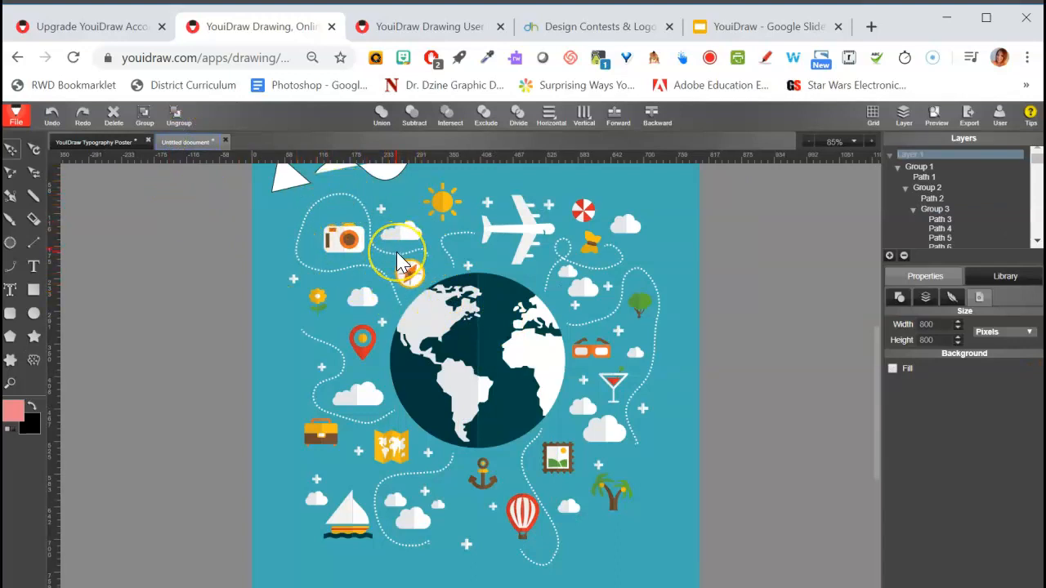
Step: Draw a closed, five-point boomerang-like shape with the Pen tool beside the cloud near the artwork's upper-right corner
scroll(392, 253, right, 1)
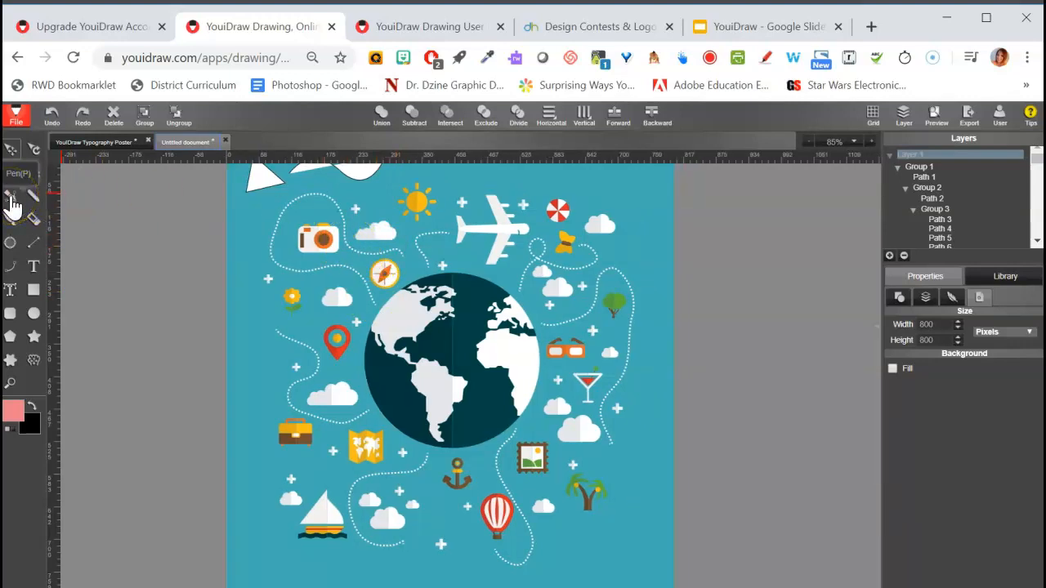
click(11, 198)
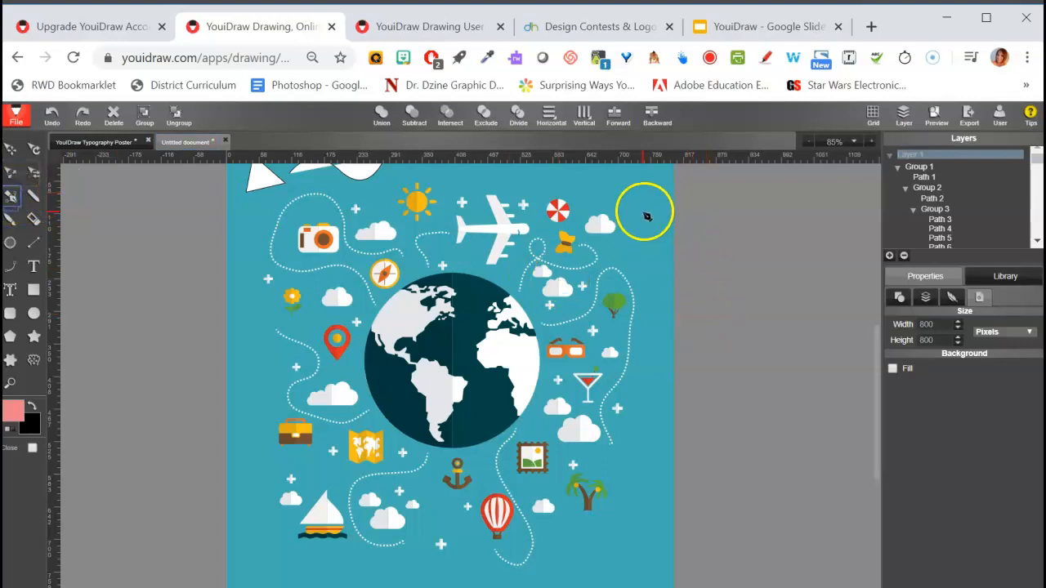
click(622, 246)
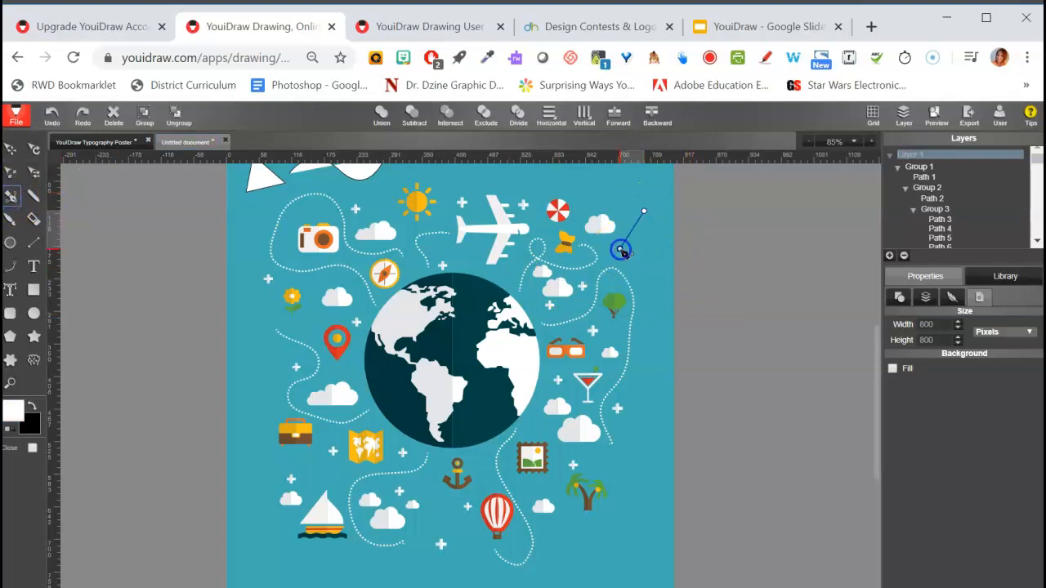
click(652, 292)
click(646, 268)
click(635, 254)
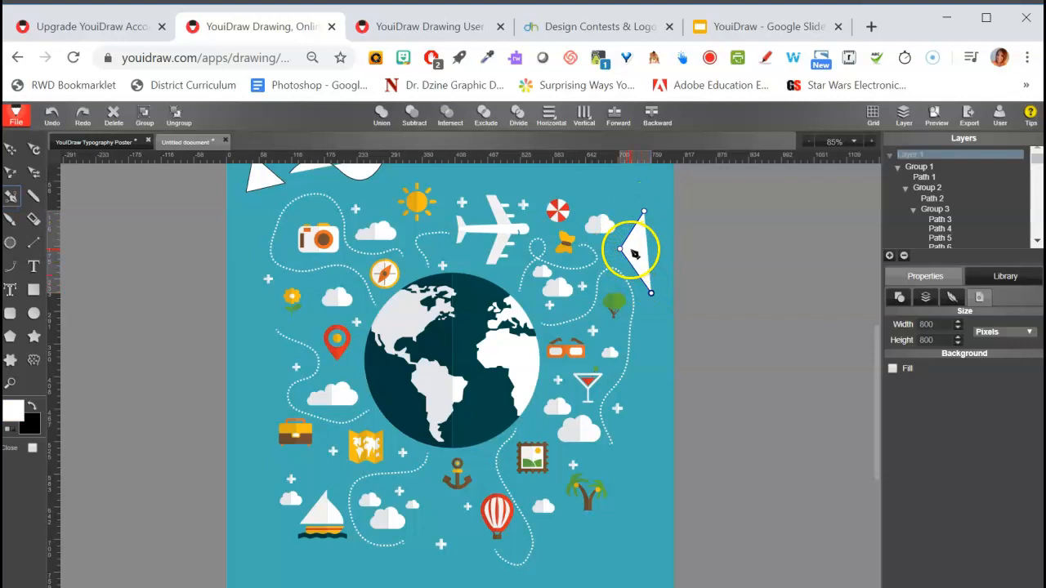
click(637, 254)
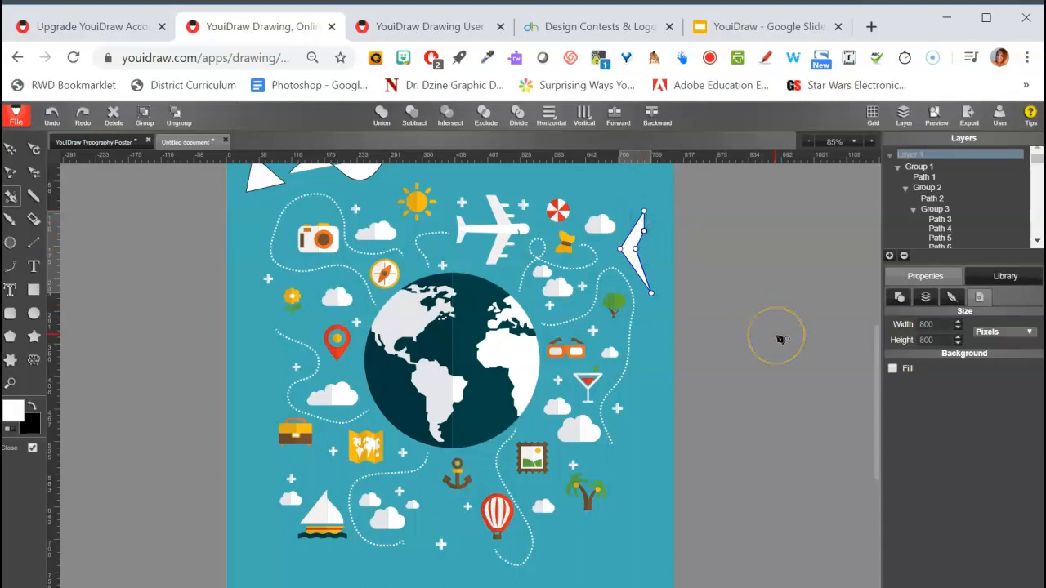
Step: Reshape the pen-drawn shape by moving its top point up and to the left and its upper inner point upward
click(12, 149)
double_click(629, 254)
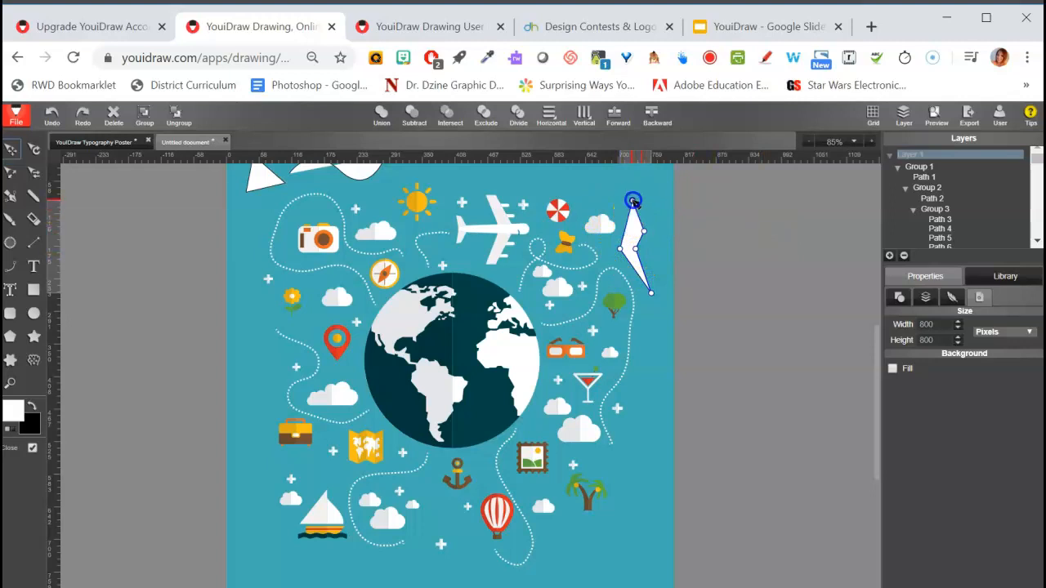
click(644, 232)
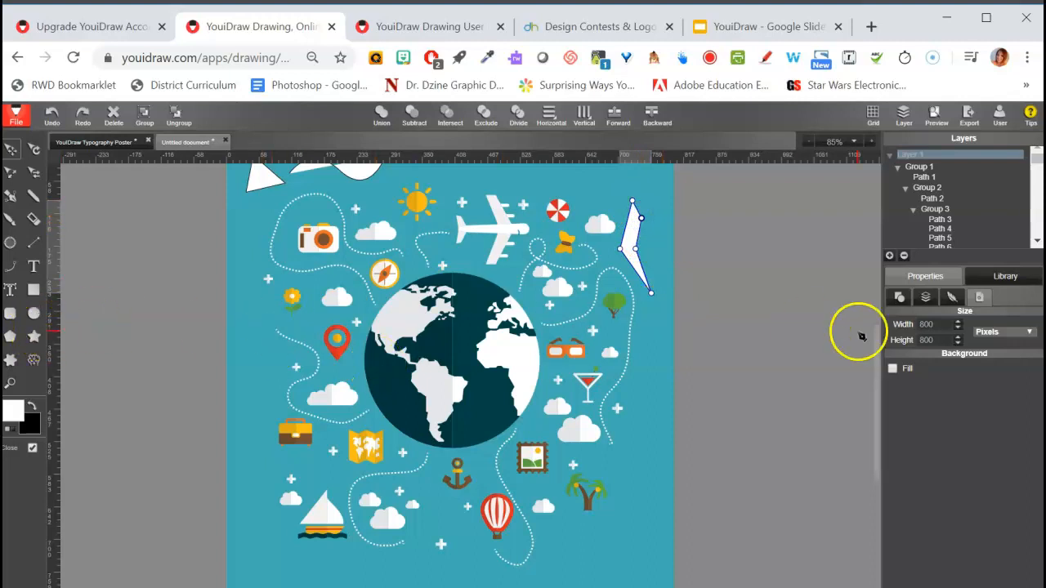
Step: Examine the fill and stroke properties of the pen-drawn shape and deselect it
click(907, 298)
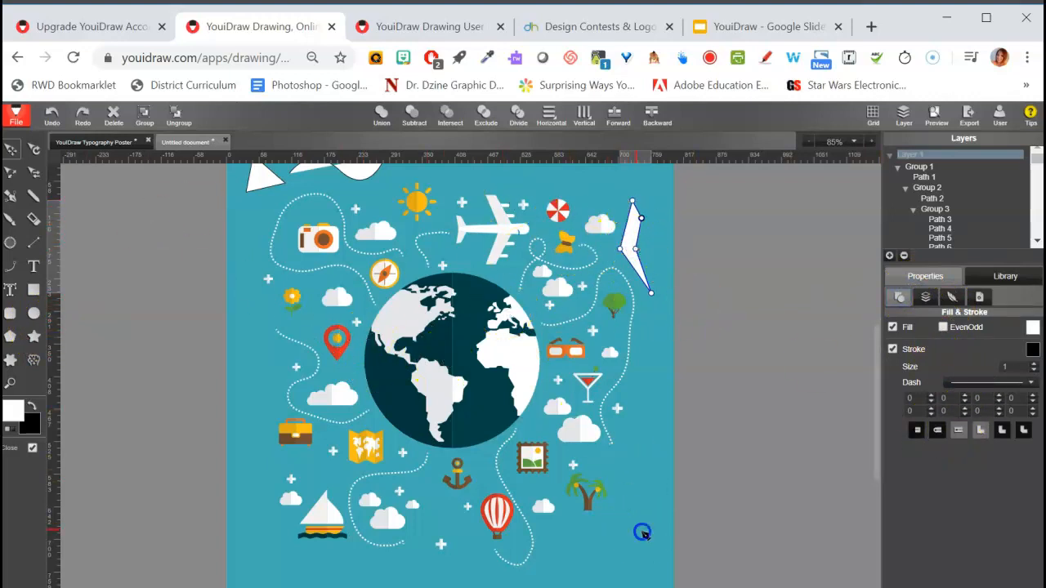
click(10, 150)
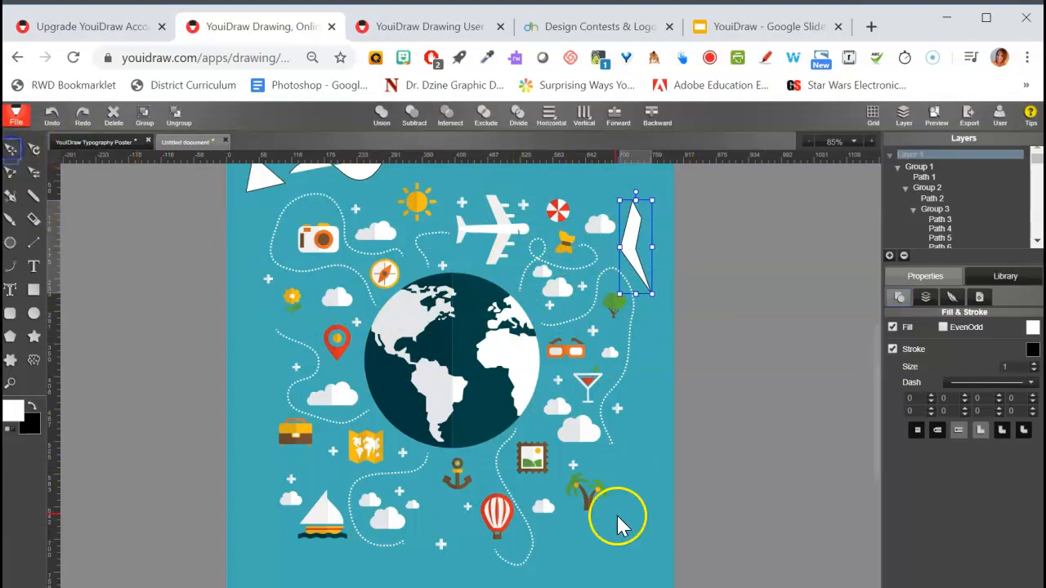
click(629, 559)
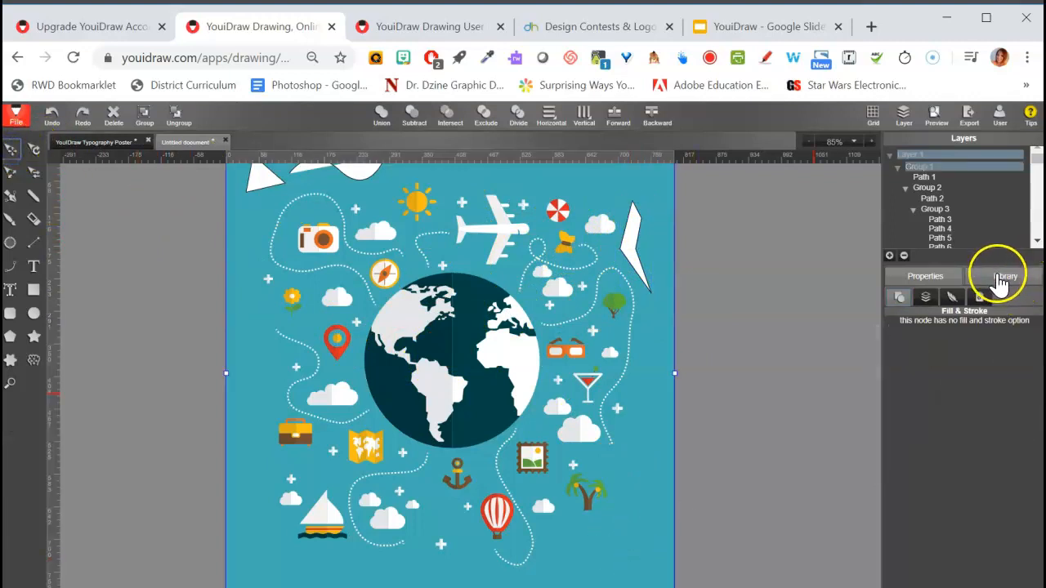
Step: Fill the pen-drawn shape with the bright yellow gradient from the library
click(1000, 279)
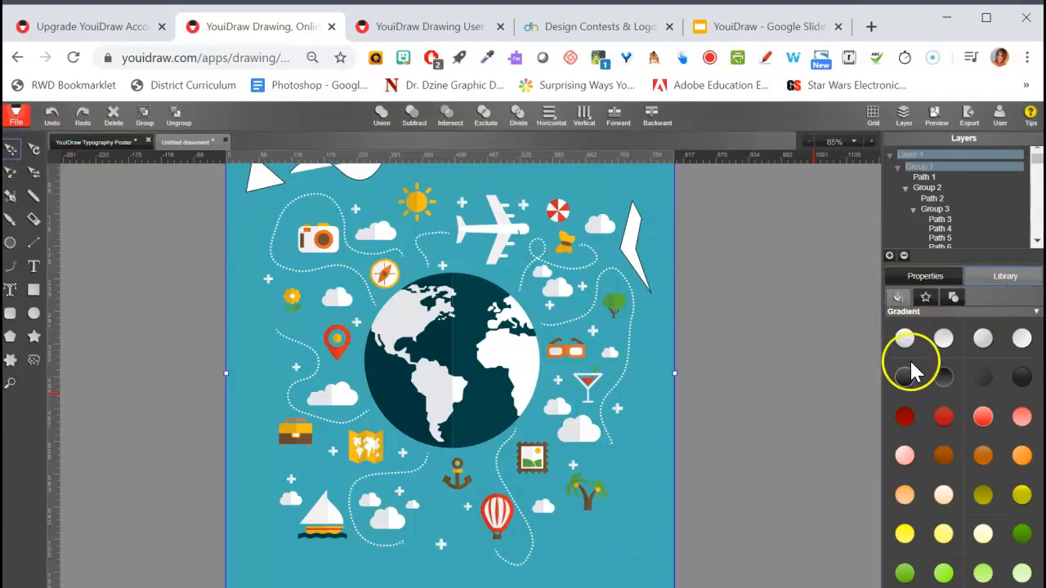
click(633, 262)
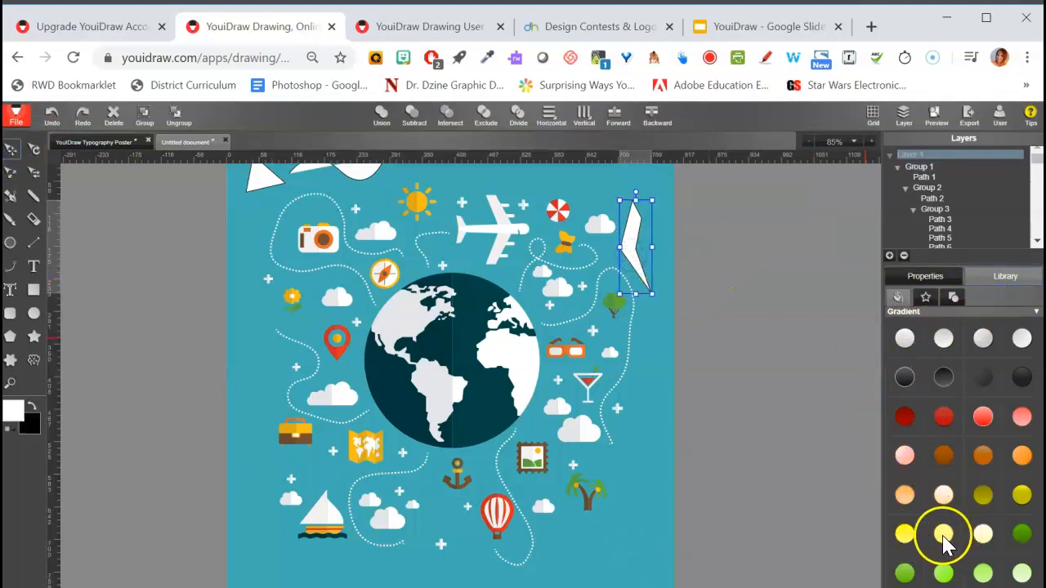
click(905, 534)
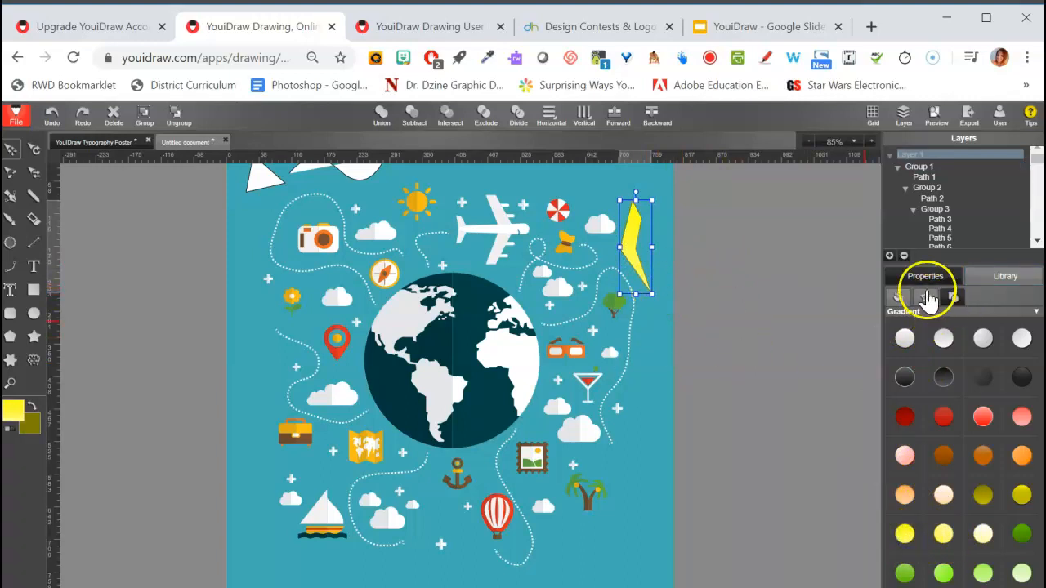
Step: Deselect the yellow shape and browse the library's symbols, switching from the RIBBONS to the TAGS category
click(662, 385)
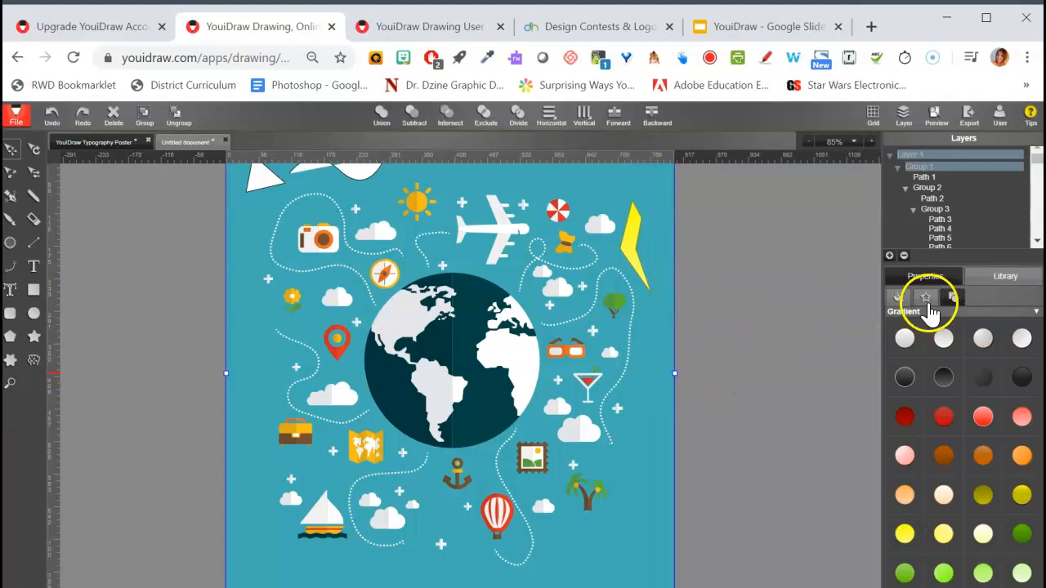
click(925, 298)
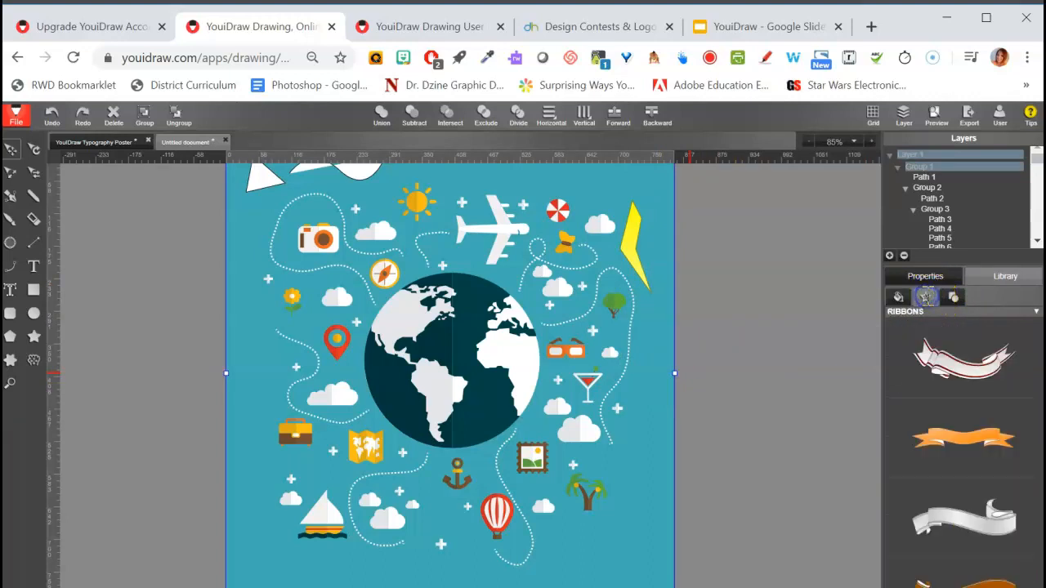
click(971, 311)
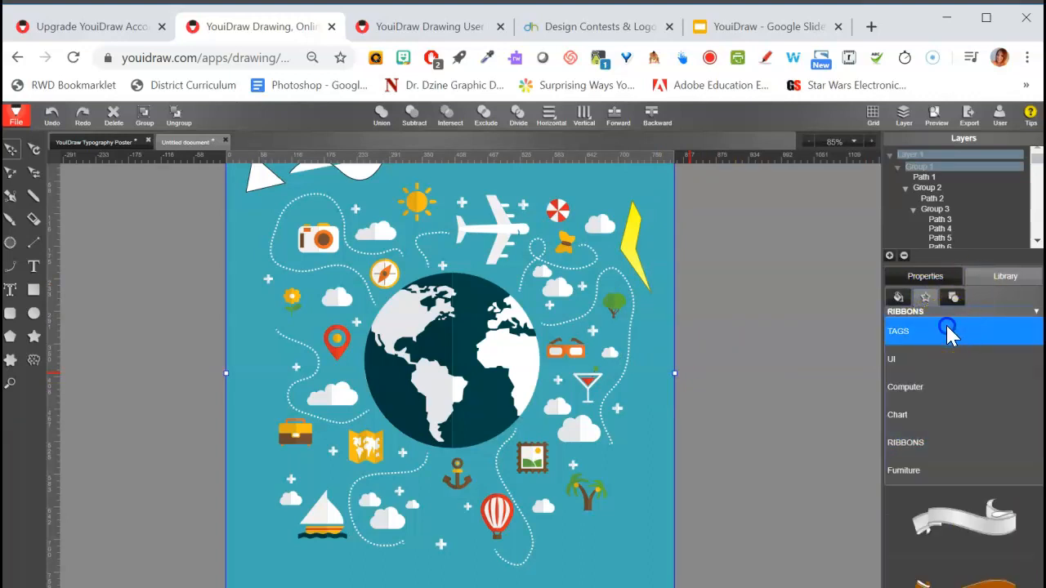
click(948, 331)
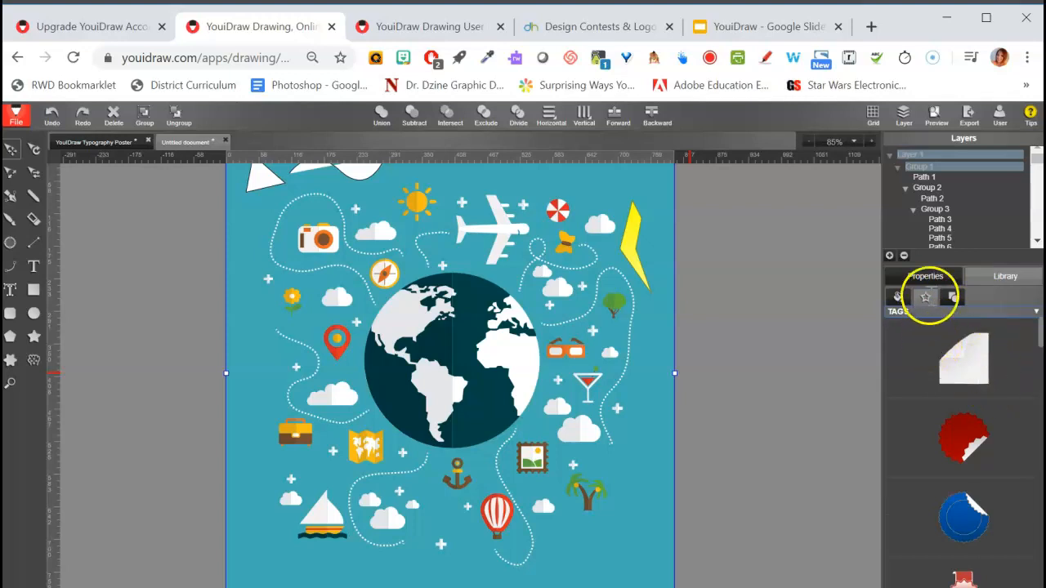
Step: Browse the library's symbol categories and vector shapes, switching the shapes from the Symbol to the Objects category
click(926, 309)
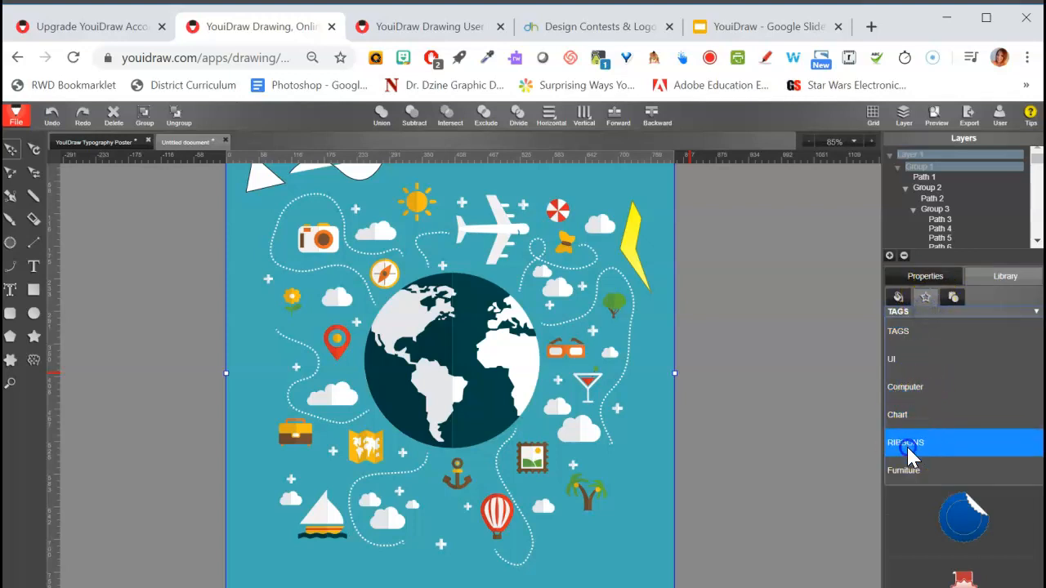
click(951, 305)
click(951, 299)
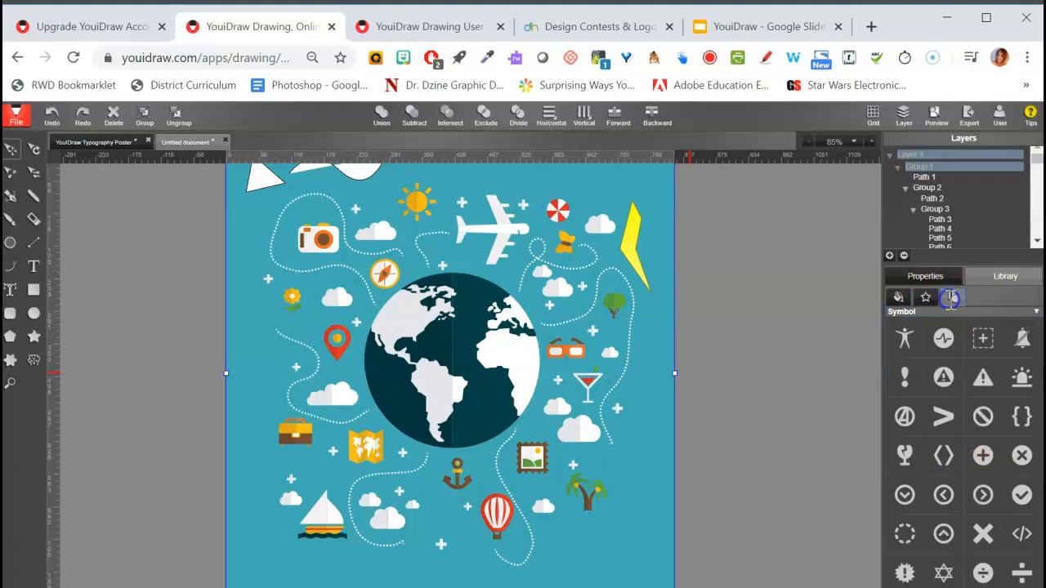
click(923, 307)
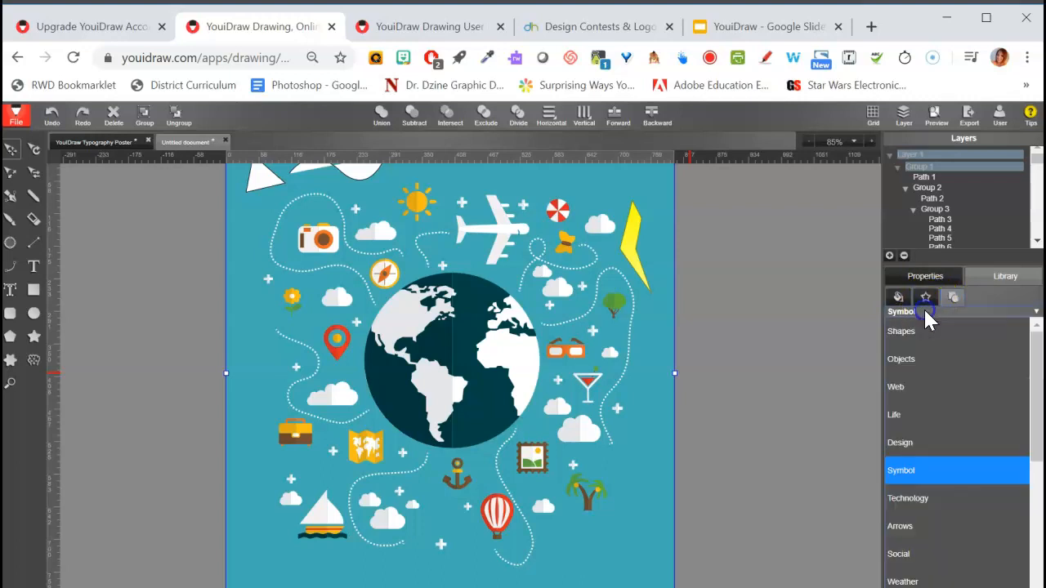
click(930, 360)
drag(1038, 342, 1038, 520)
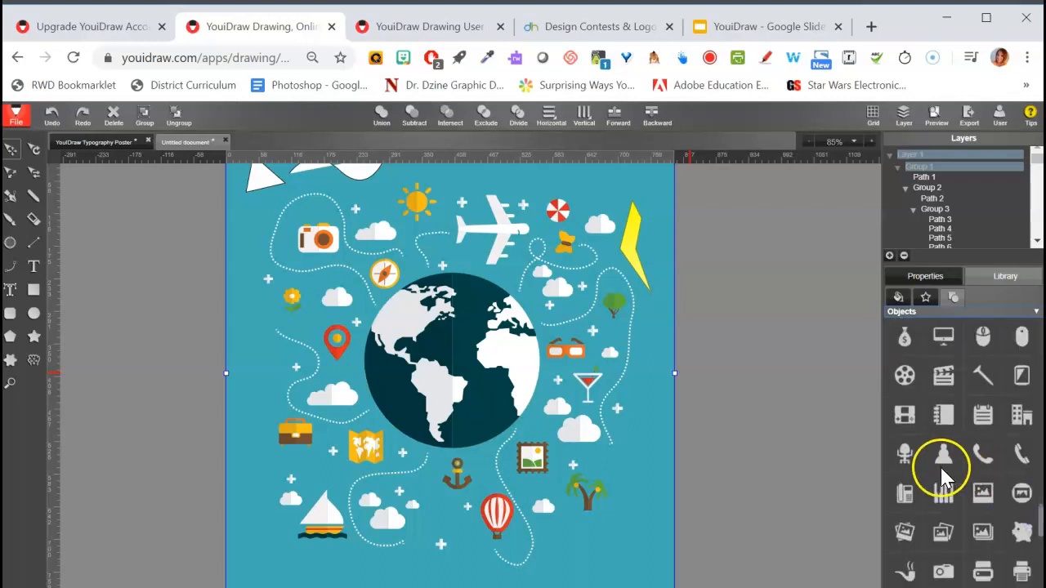
scroll(1025, 507, down, 5)
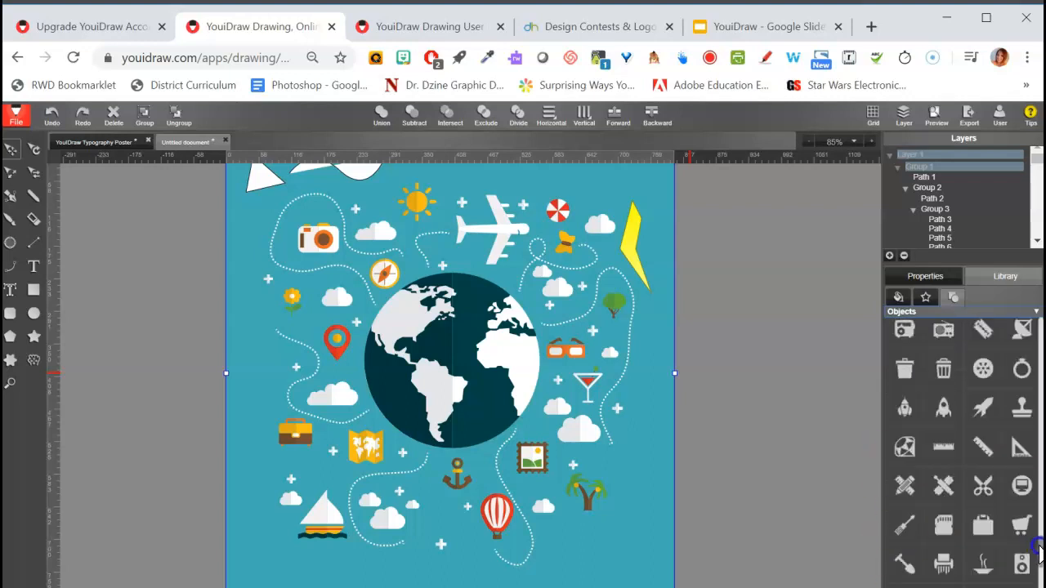
scroll(1038, 562, down, 5)
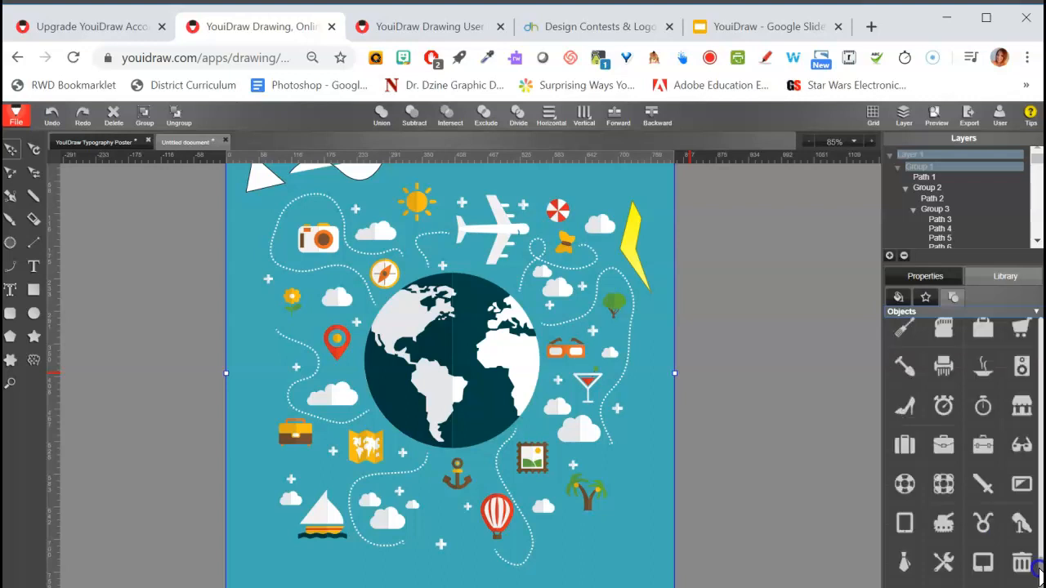
scroll(1005, 338, up, 3)
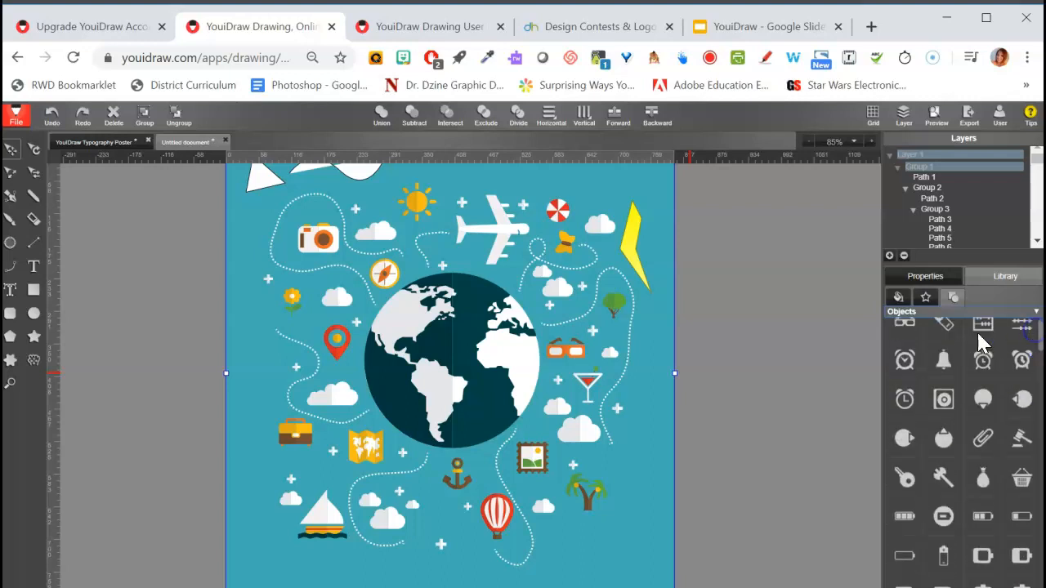
Step: Add the bell from the Objects shapes, move the white triangle beside the yellow flower, and place the bell in the artboard's lower-right corner
click(941, 365)
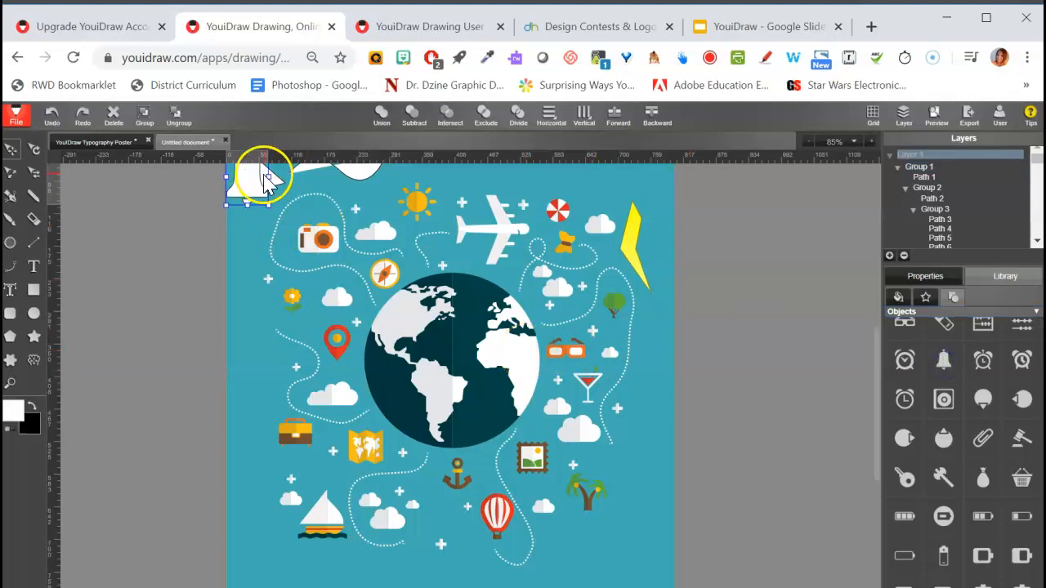
drag(294, 295, 245, 304)
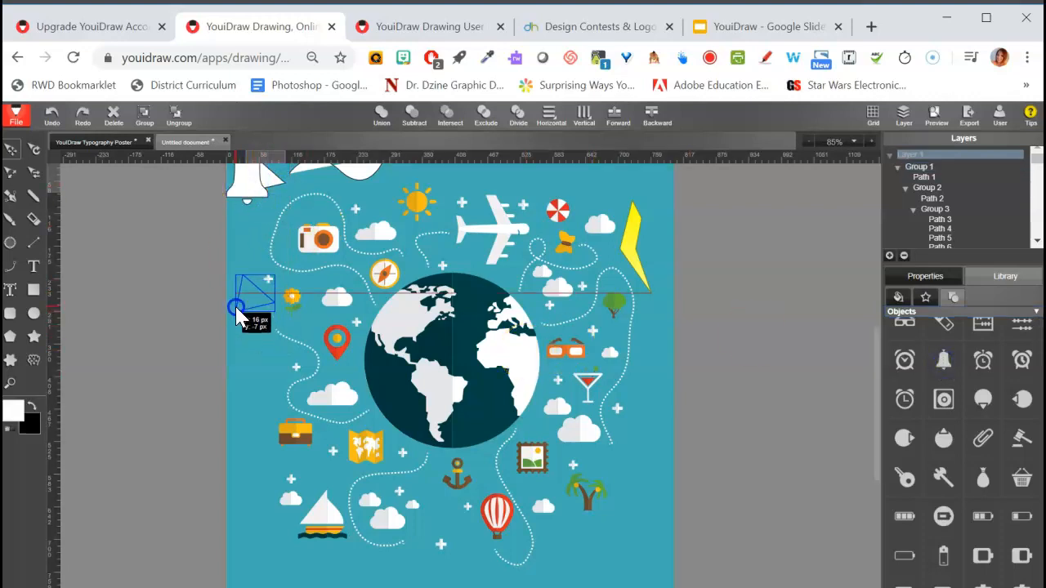
drag(234, 187, 628, 544)
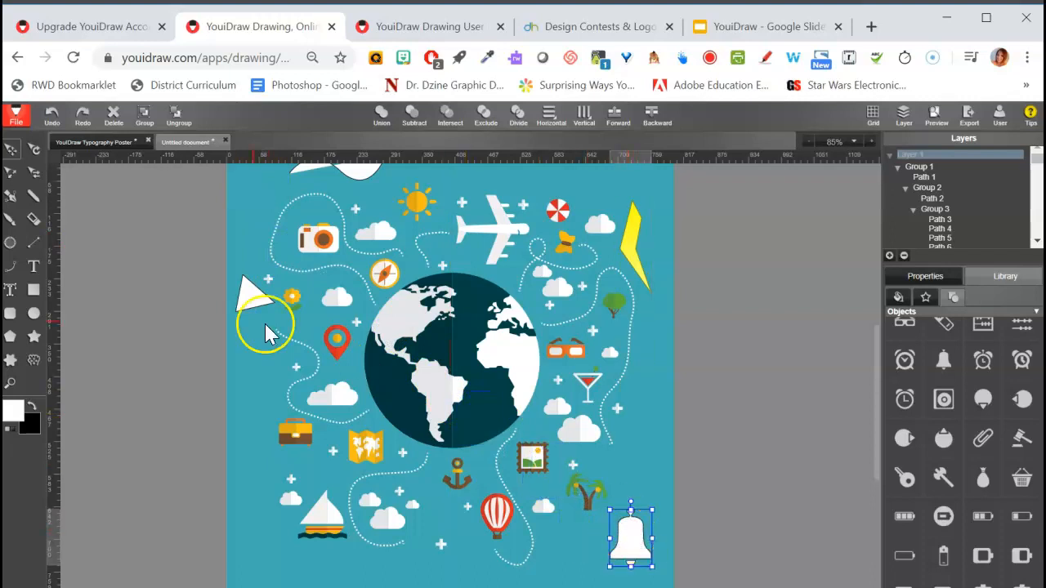
Step: Open the bell's path for point editing at 400% zoom, pull its right shoulder point outward and delete that point
click(828, 141)
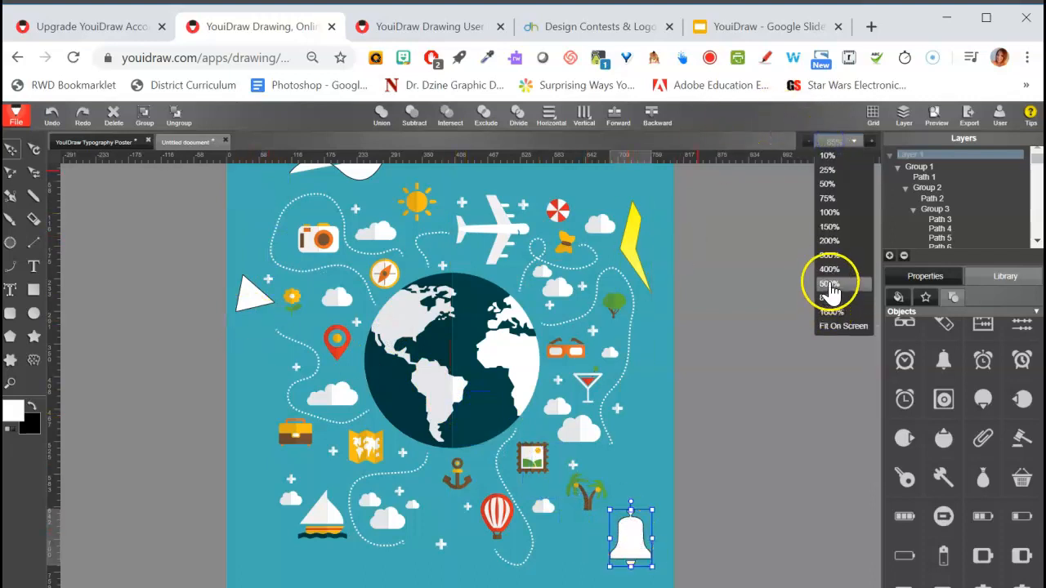
click(829, 272)
click(34, 360)
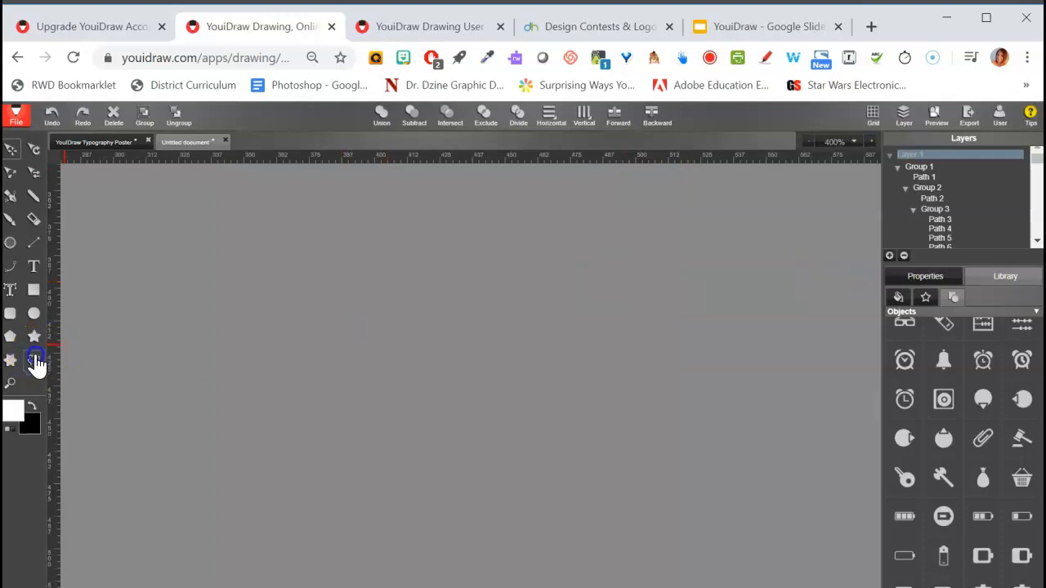
drag(647, 416, 478, 194)
drag(544, 349, 403, 169)
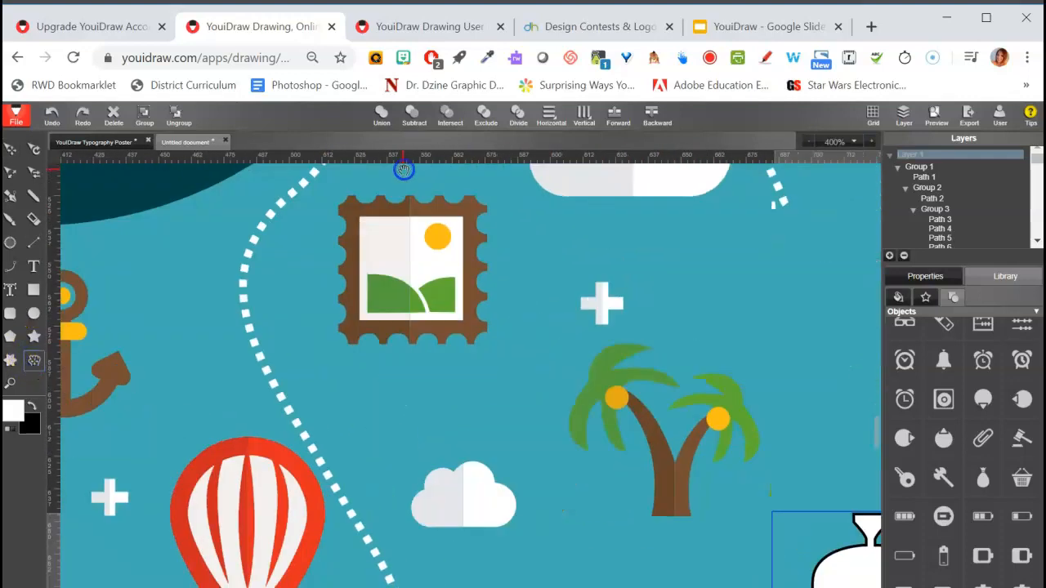
drag(684, 486, 306, 248)
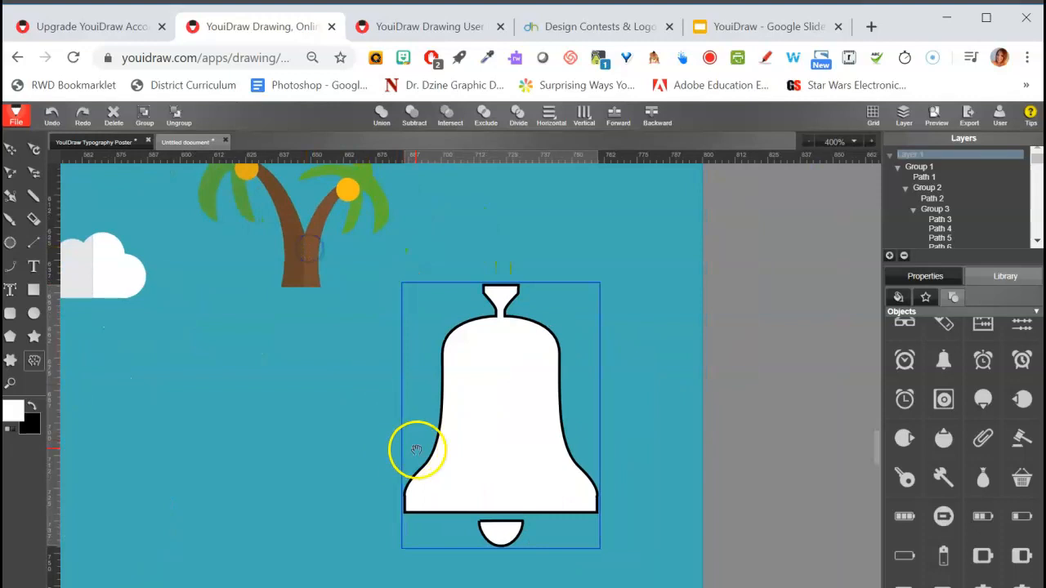
click(11, 150)
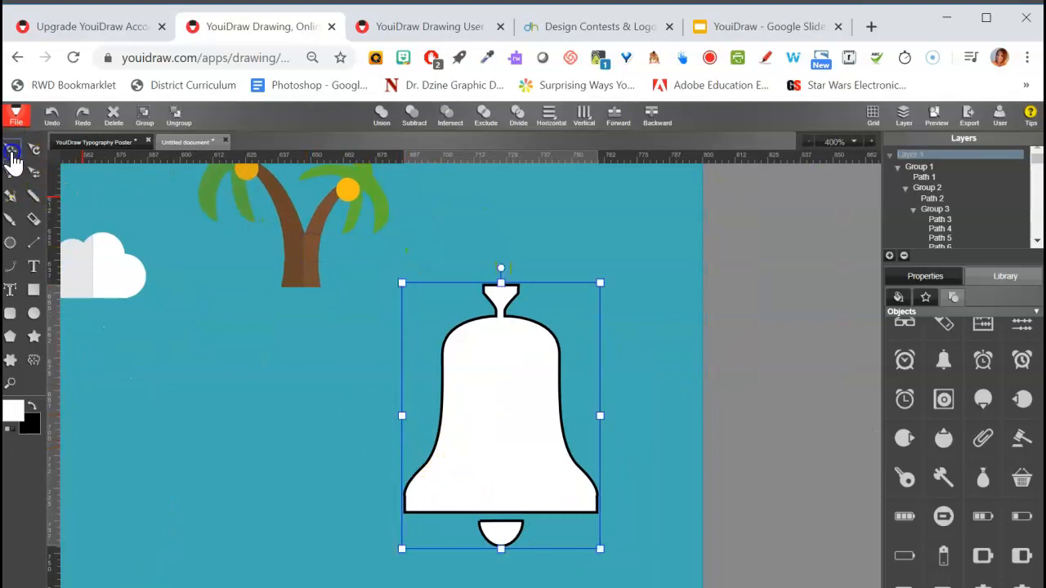
double_click(497, 401)
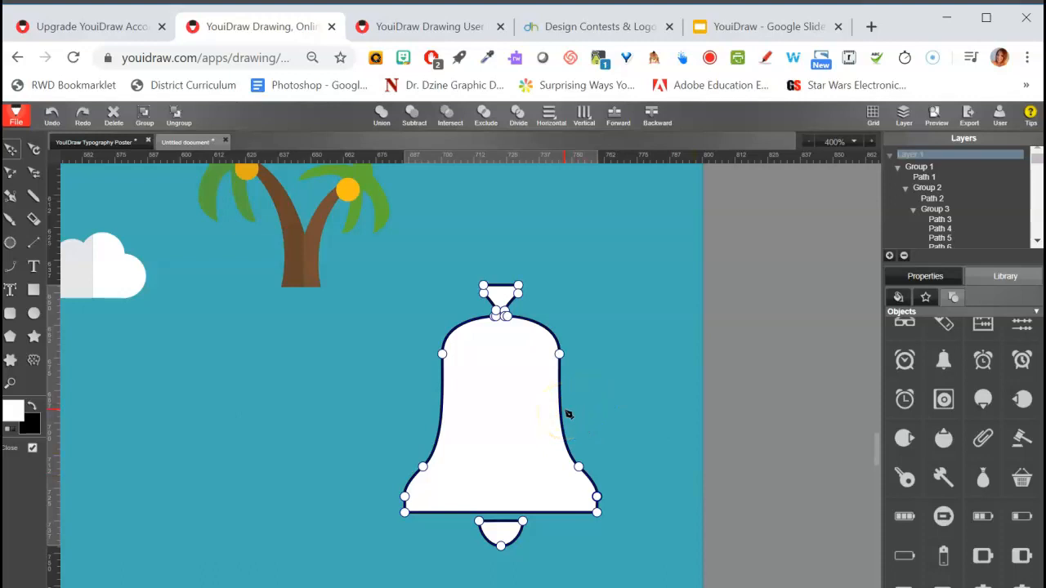
drag(560, 354, 585, 354)
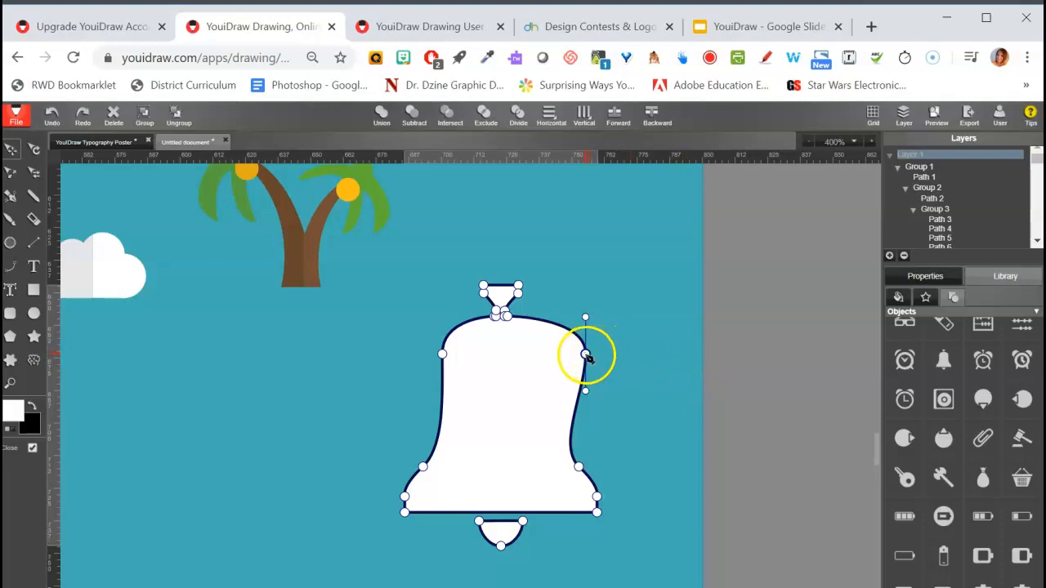
click(586, 356)
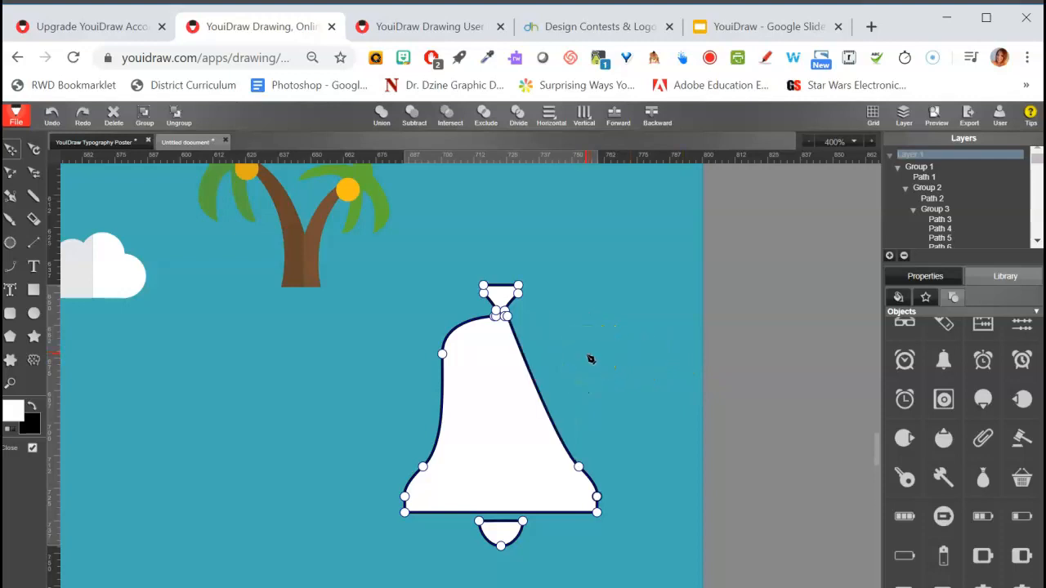
Step: Add an anchor point on the bell's straightened right edge and move it up and outward to form the shoulder
click(547, 402)
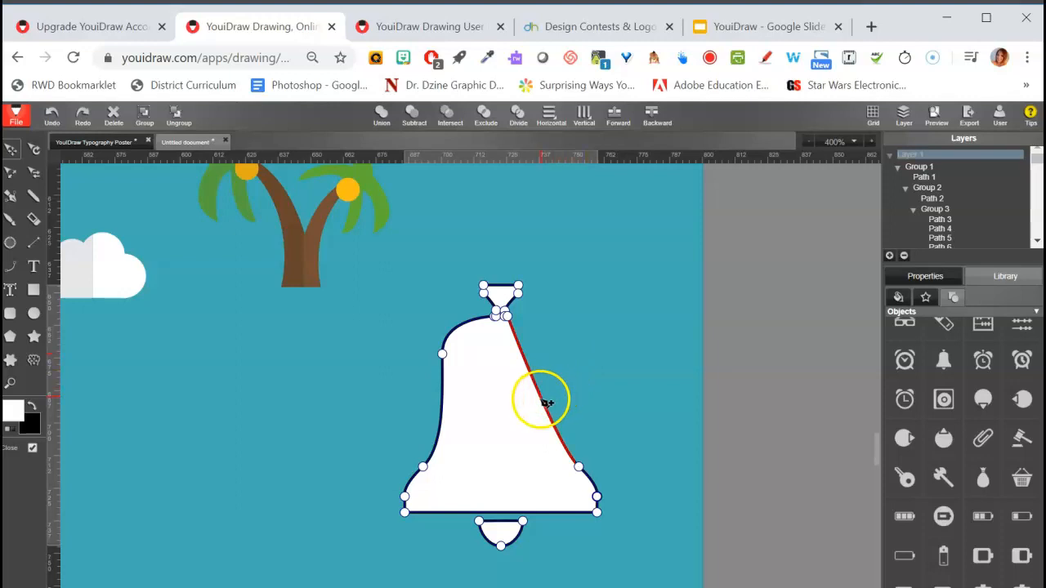
click(540, 399)
drag(575, 367, 566, 355)
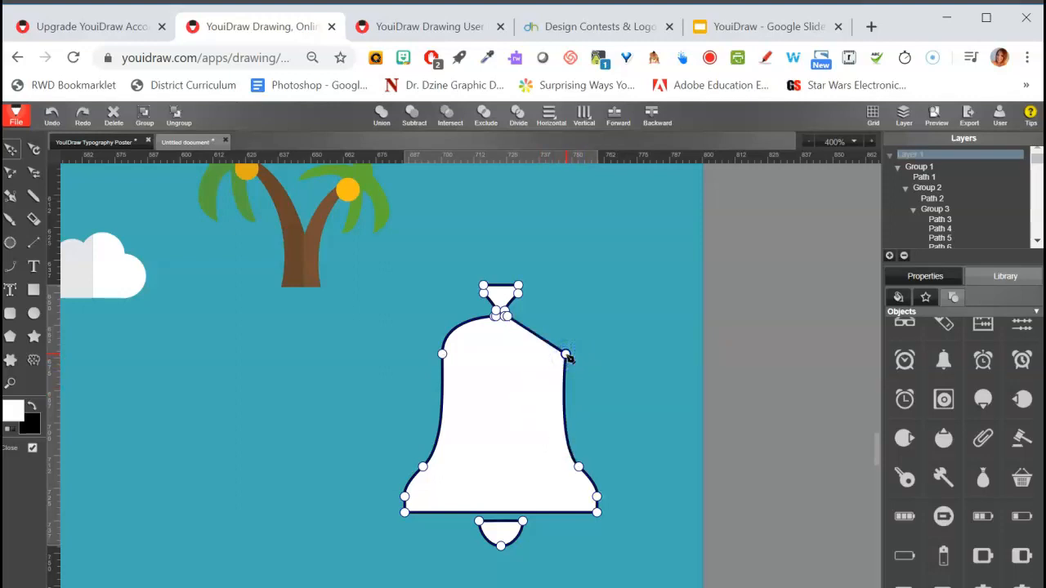
Step: Convert the new right shoulder point to a smooth point, shorten its lower curve handle and nudge the point back inward
double_click(567, 356)
mouse_move(567, 355)
mouse_down()
mouse_move(558, 327)
mouse_move(578, 348)
mouse_up()
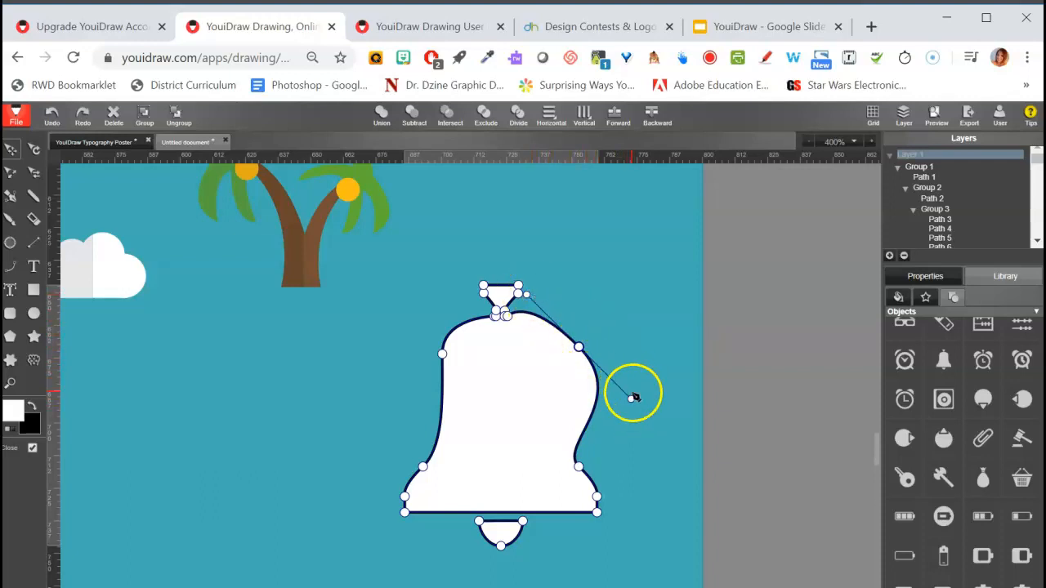
drag(634, 403, 585, 397)
click(580, 347)
drag(578, 347, 567, 345)
Step: Adjust both curve handles of the right shoulder point to round the bell's side, and finish editing with nothing on the bell selected
click(509, 287)
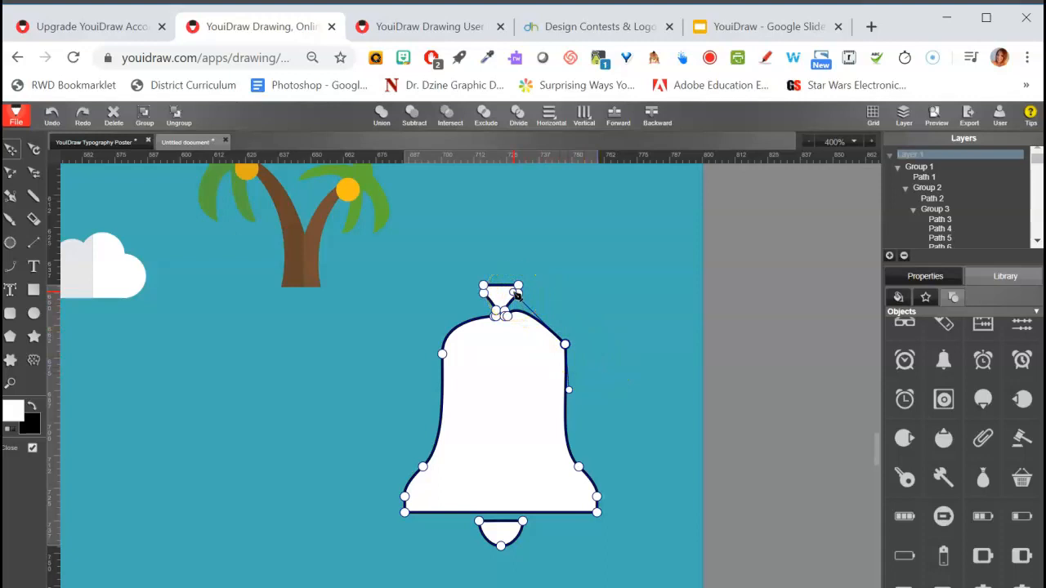
mouse_move(516, 295)
mouse_down()
mouse_move(547, 280)
mouse_move(533, 286)
mouse_up()
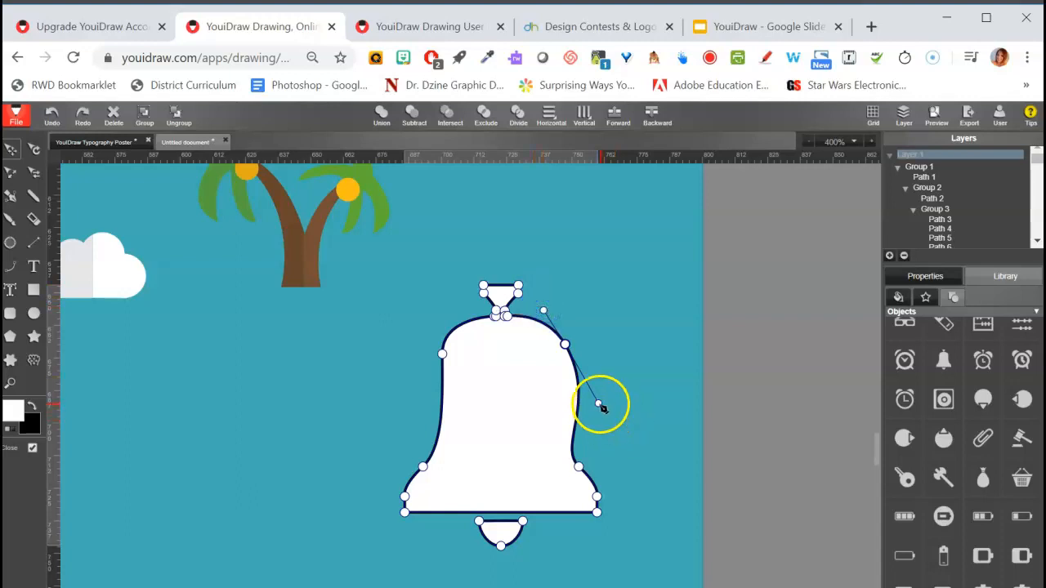
drag(587, 411, 580, 412)
click(574, 419)
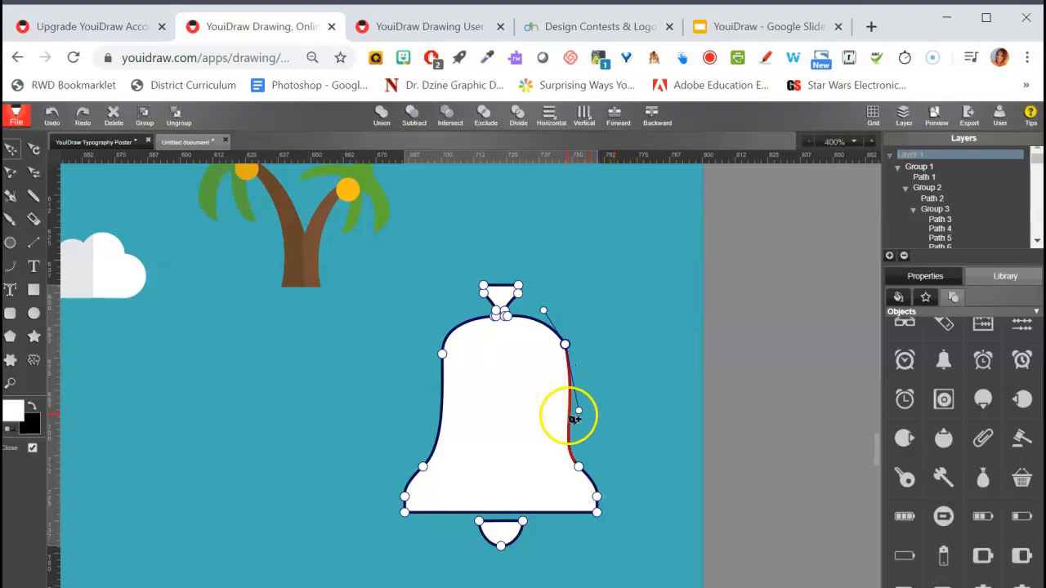
click(10, 149)
click(317, 452)
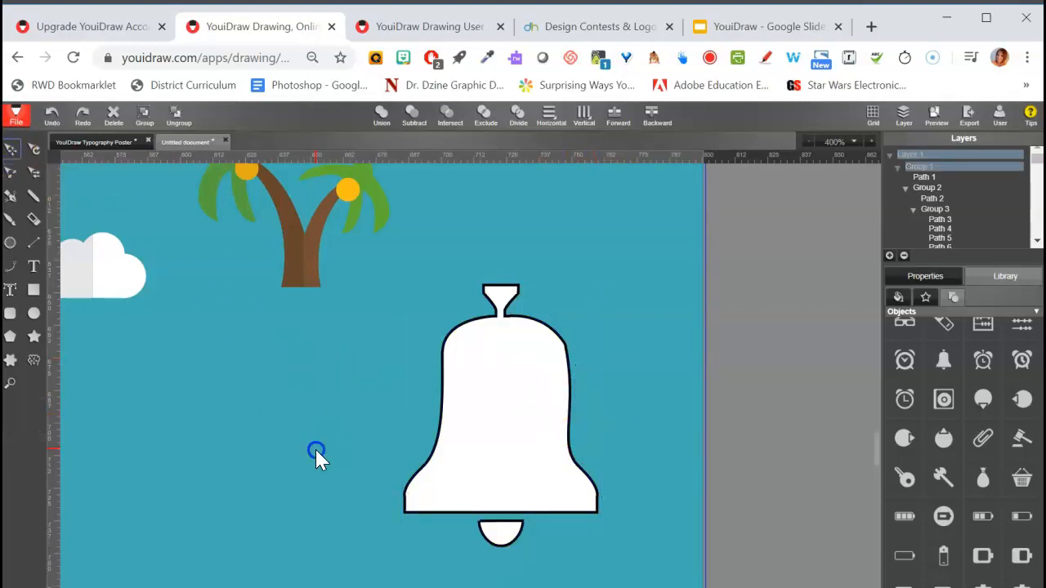
Step: Draw a five-pointed star beside the bell and move it onto the middle of the bell
click(33, 336)
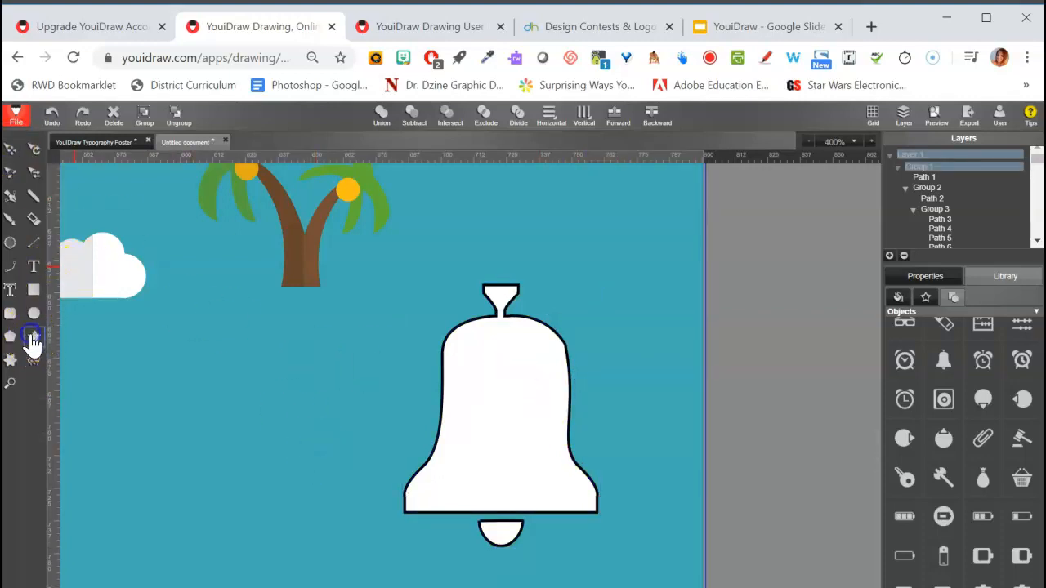
drag(301, 368, 409, 490)
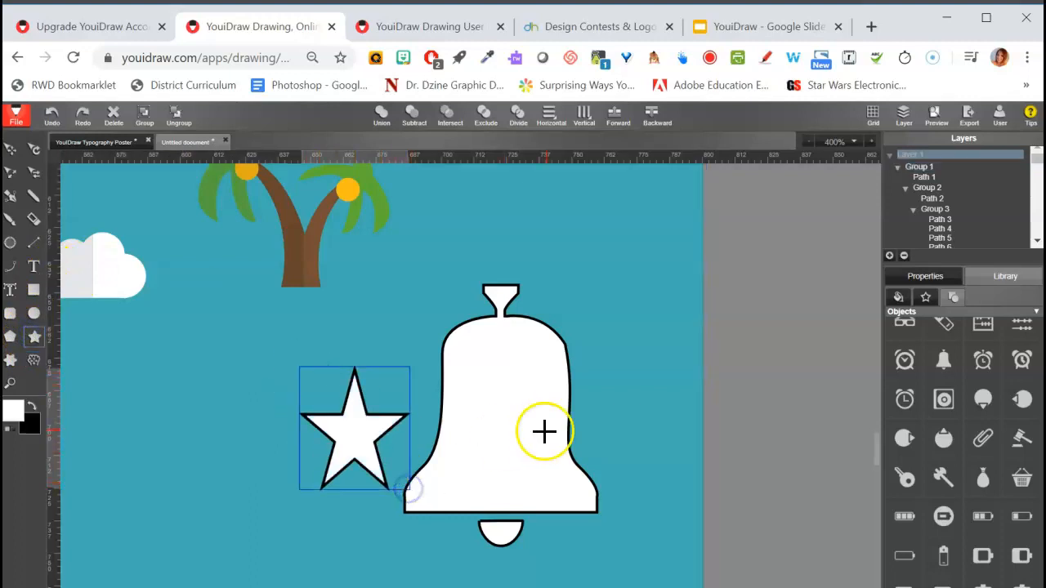
click(11, 149)
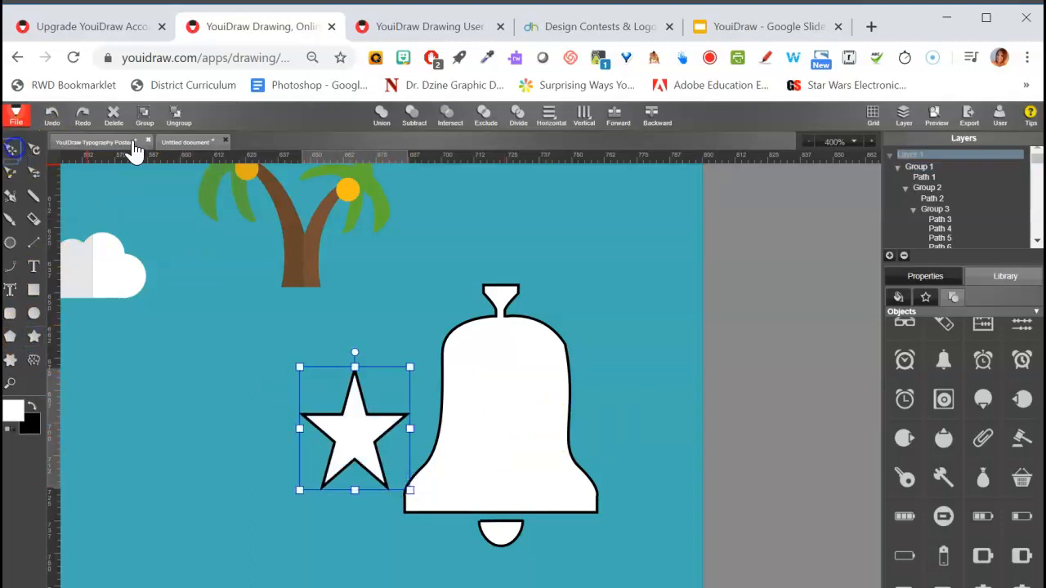
drag(358, 435, 501, 419)
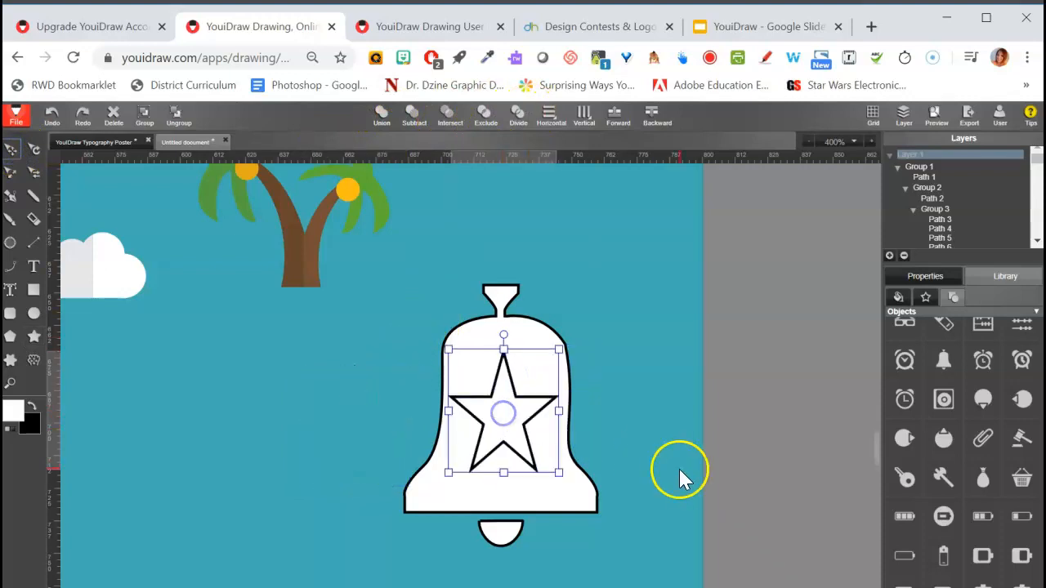
Step: Try to select the star and the bell together on the artboard
click(636, 461)
drag(636, 489, 414, 385)
key(ctrl+z)
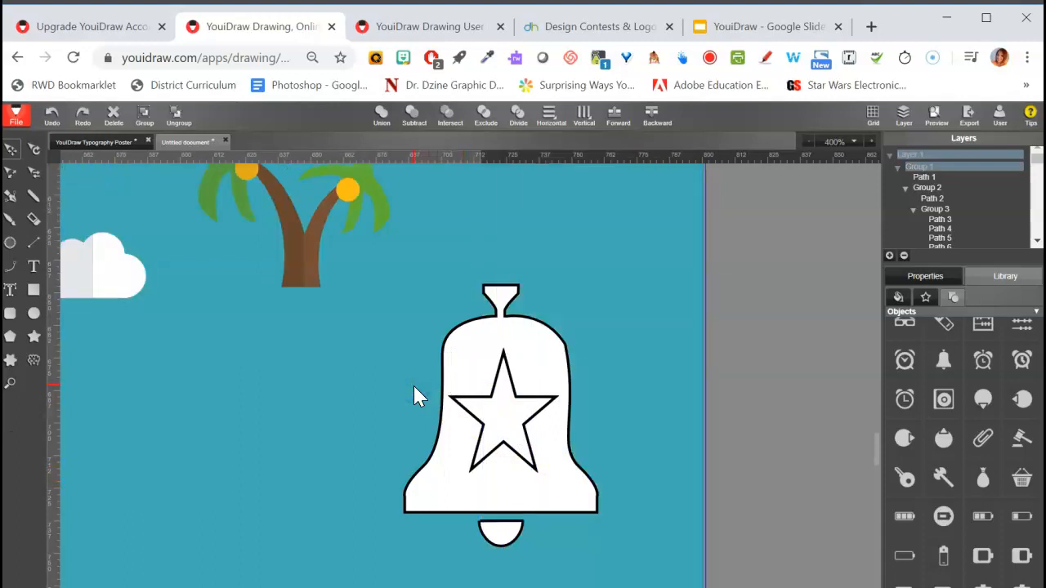
click(503, 423)
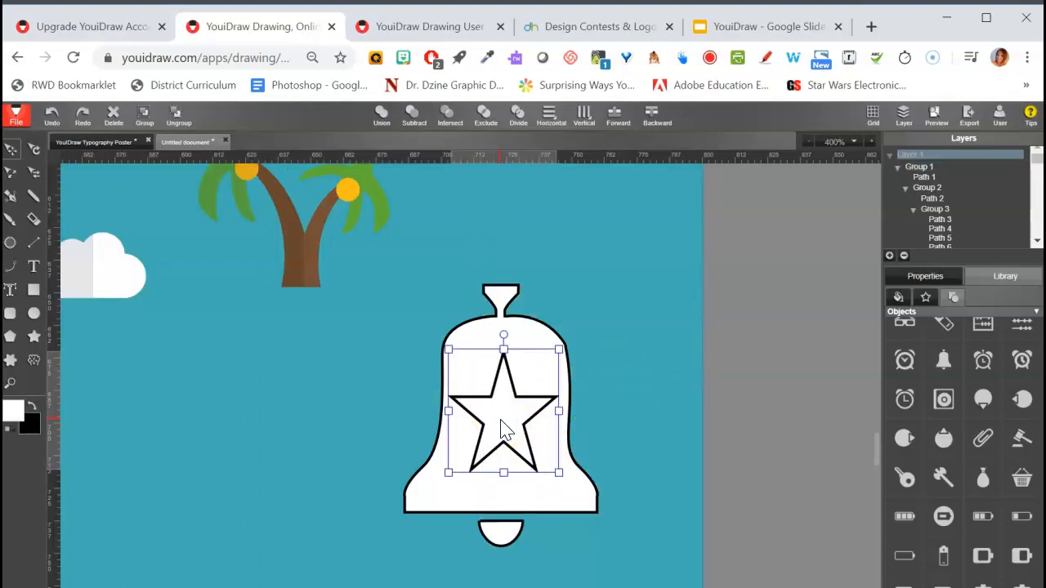
click(438, 488)
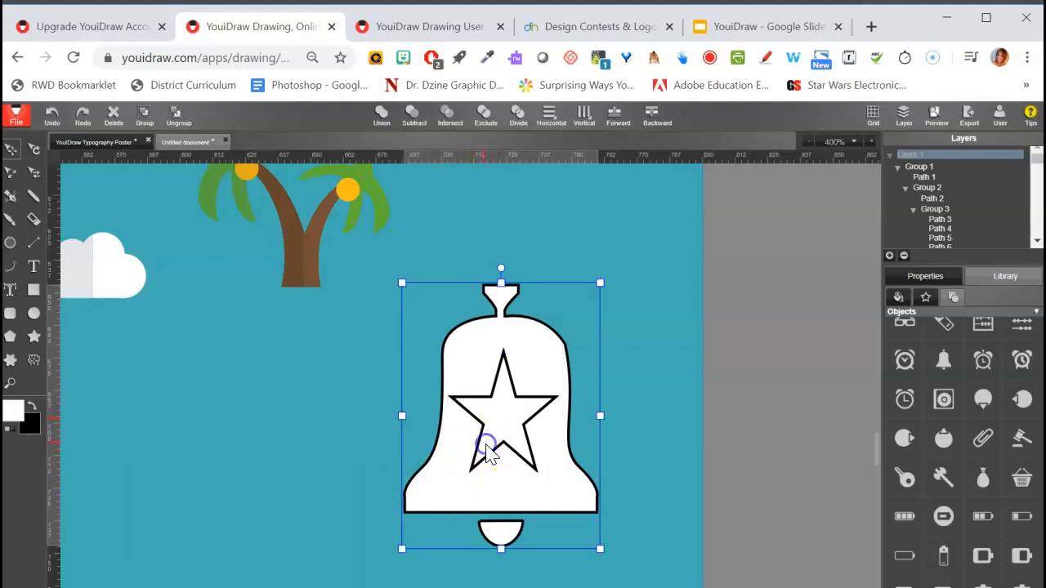
click(626, 475)
click(543, 494)
click(511, 405)
click(436, 490)
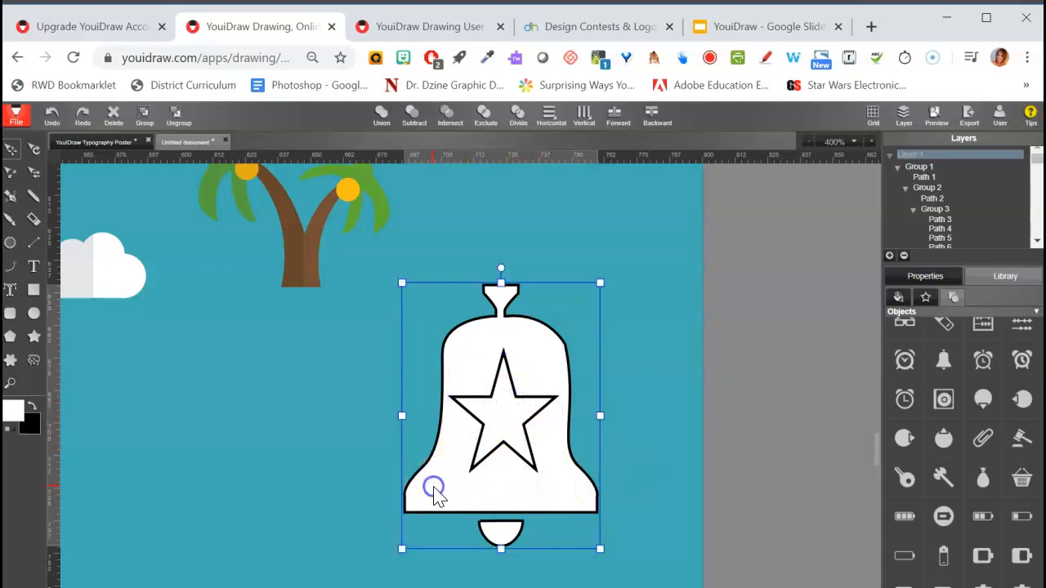
click(518, 432)
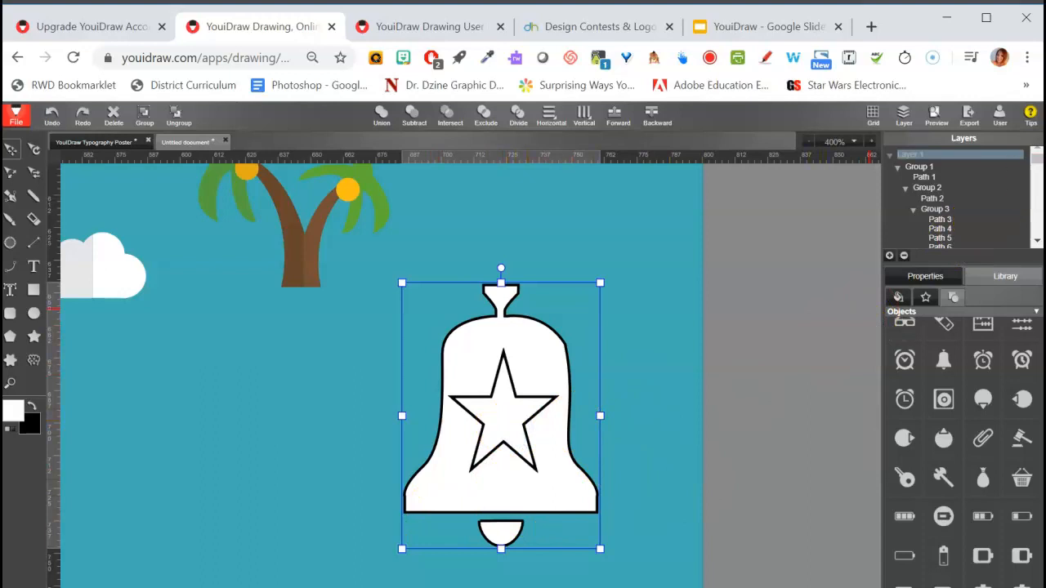
Step: Select the star together with the bell's path in the layer list, subtract the star from the bell, and deselect the result
drag(1037, 160, 1038, 236)
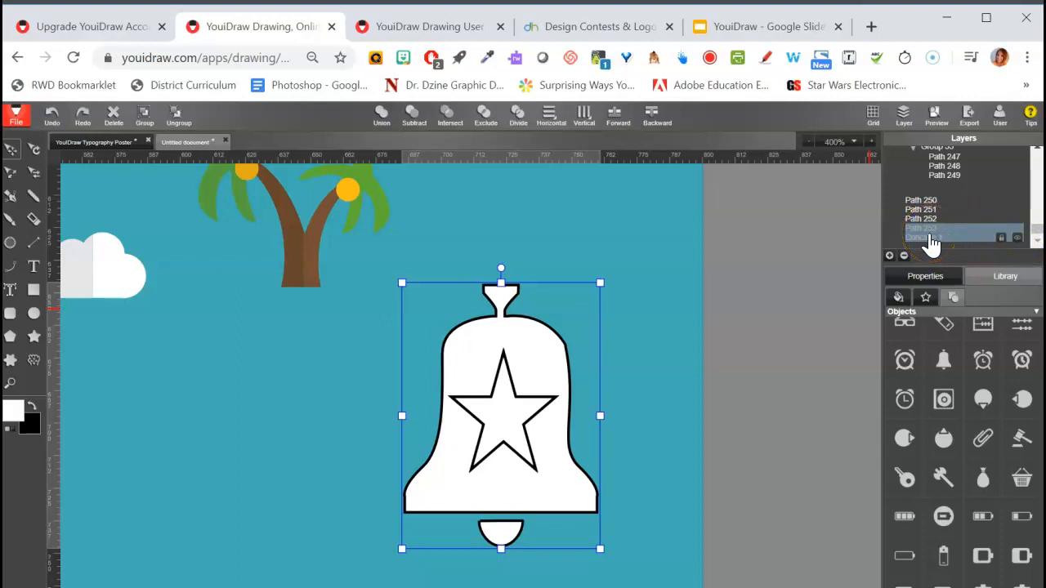
click(928, 237)
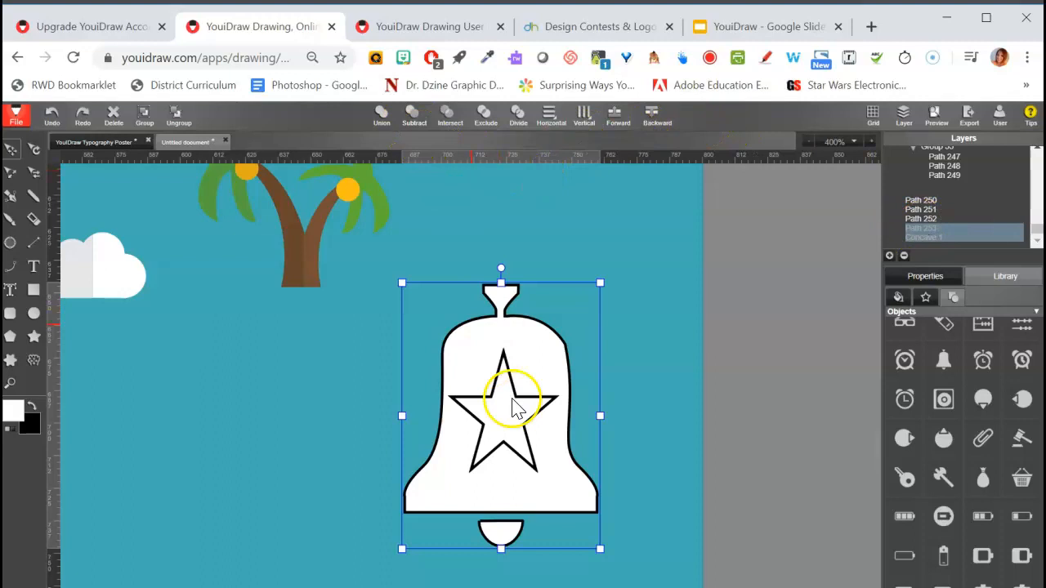
click(414, 117)
click(642, 413)
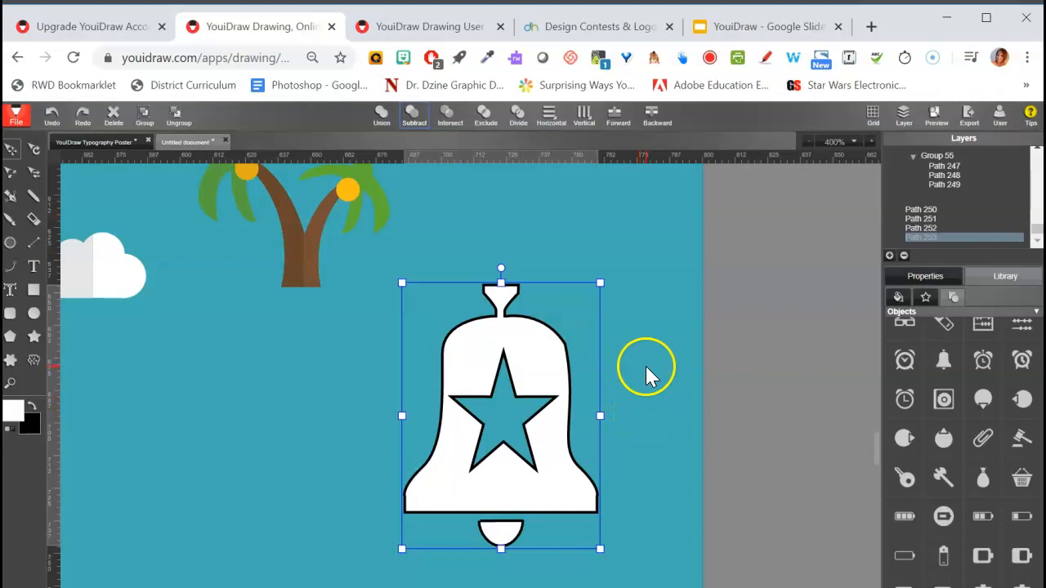
click(647, 374)
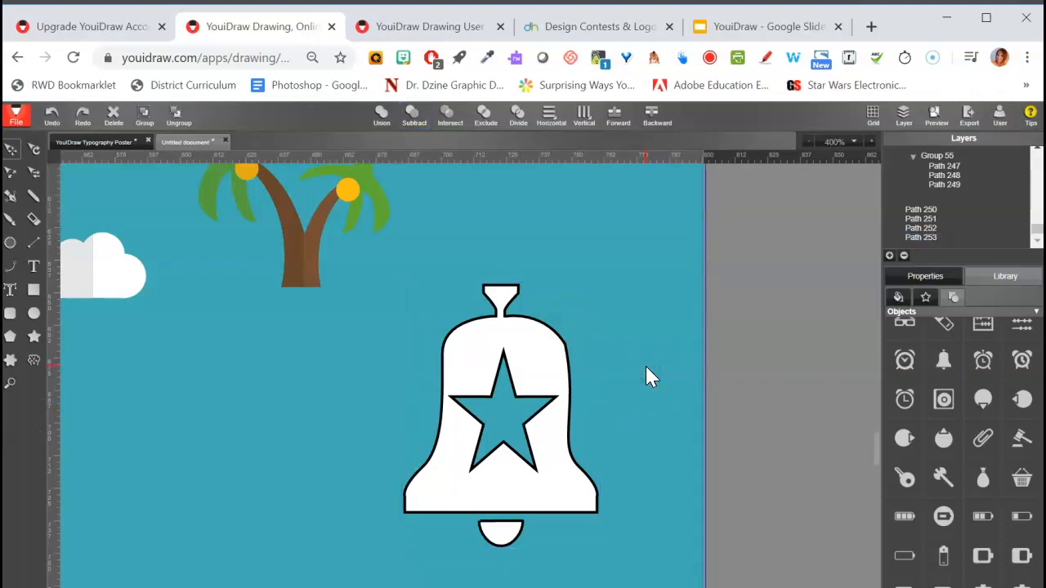
Step: Try the Eraser on the bell's lower right edge, and select the bell's path in the layer list, hiding and reshowing it to identify it
click(33, 219)
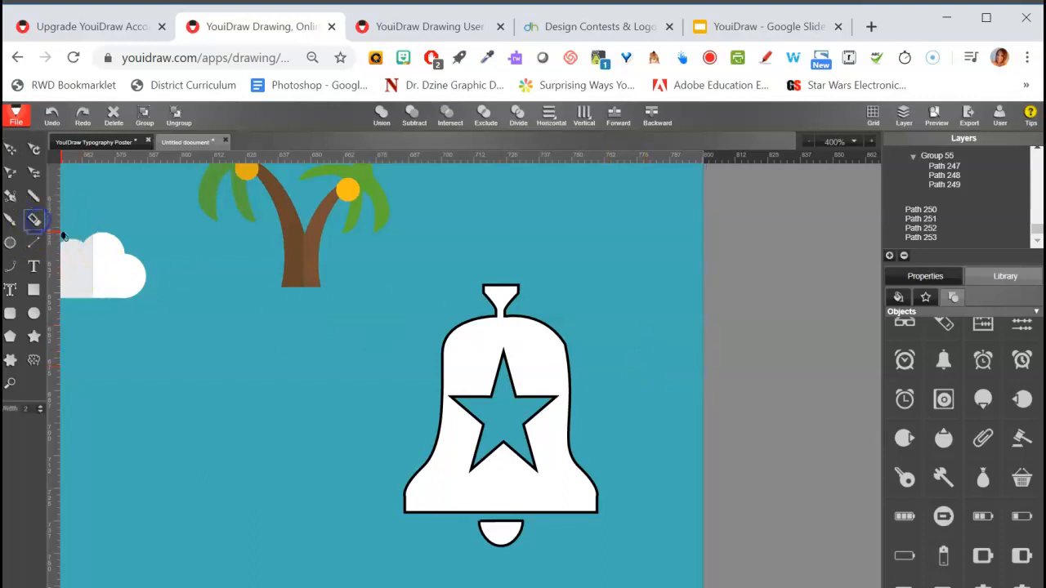
drag(597, 515, 596, 474)
click(931, 236)
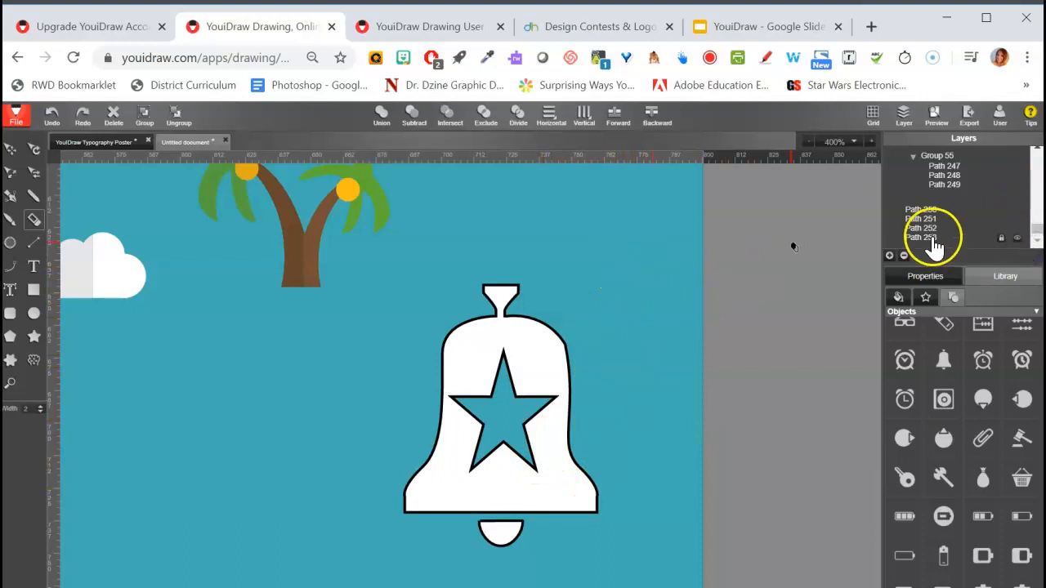
click(1008, 236)
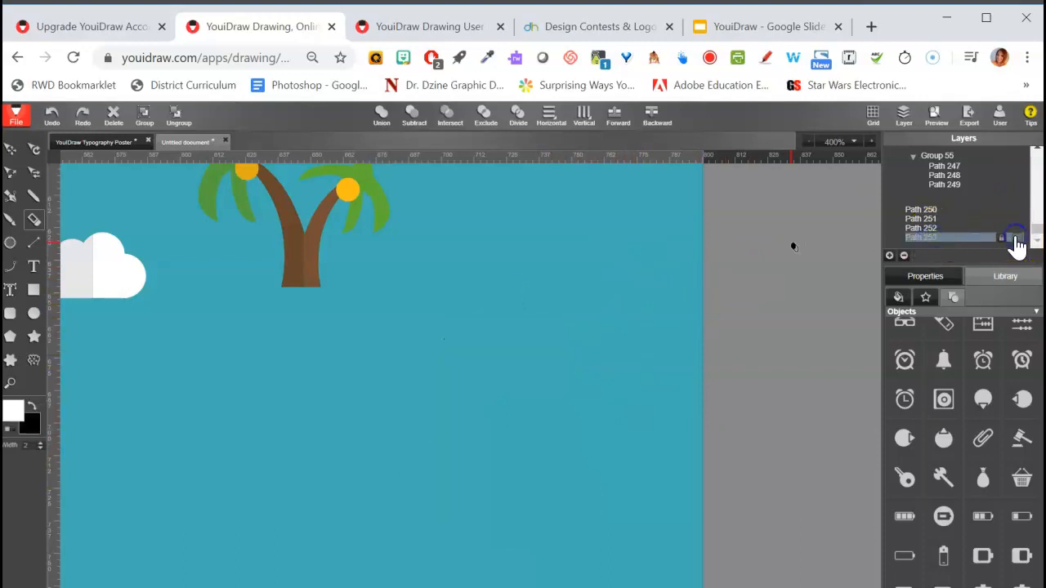
click(1013, 237)
double_click(923, 238)
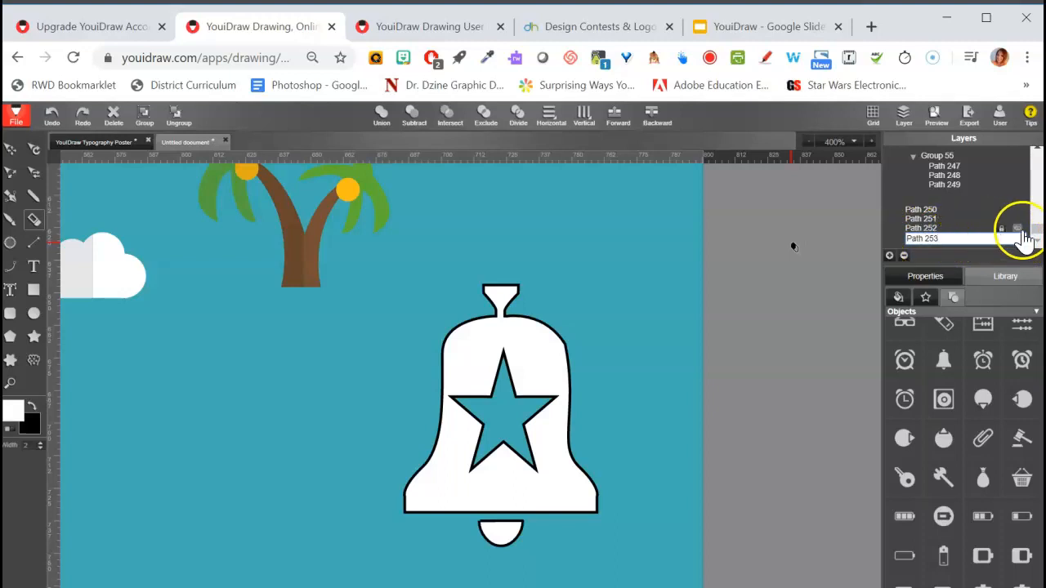
click(981, 238)
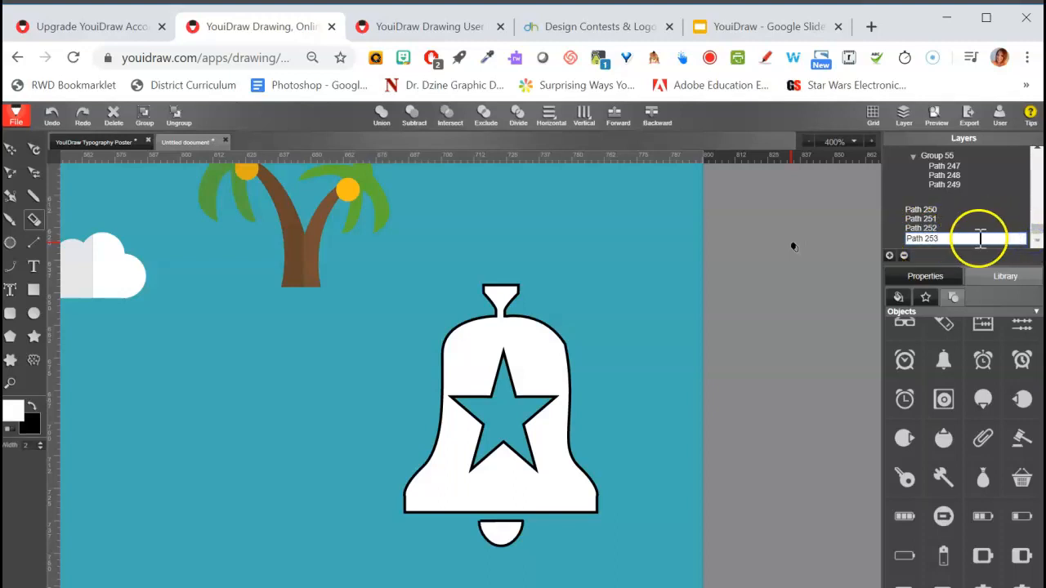
key(Return)
Step: Erase a small spot in the bell just below the star cutout, and undo the erasure
mouse_move(522, 469)
mouse_down()
mouse_move(497, 455)
mouse_move(503, 490)
mouse_move(511, 467)
mouse_move(509, 483)
mouse_up()
click(548, 492)
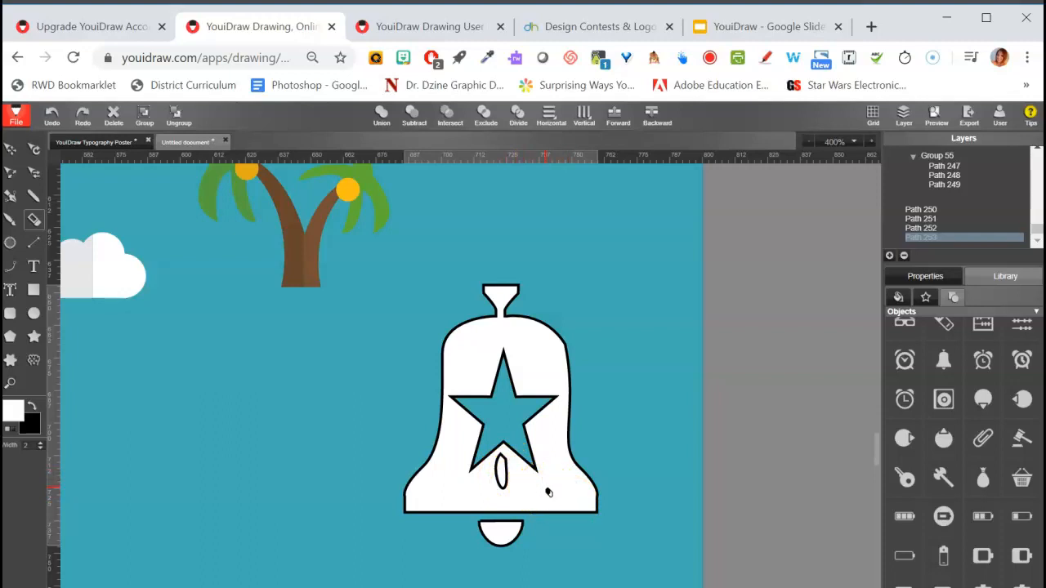
click(225, 329)
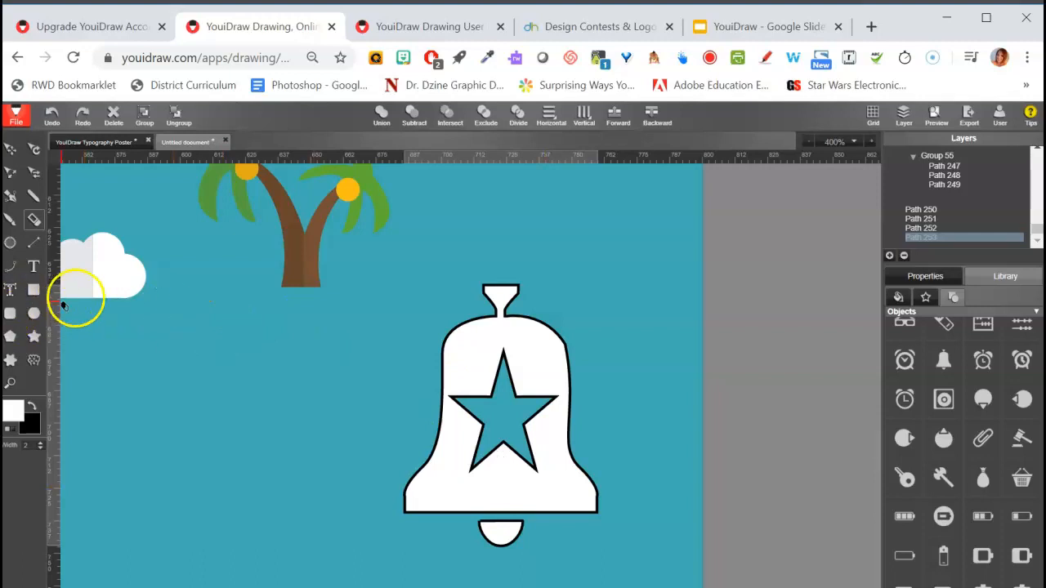
Step: Add three lines of text to the artboard beside the bell, reading "Hi", "I am" and a first name, and finish editing with nothing selected
click(36, 267)
click(36, 270)
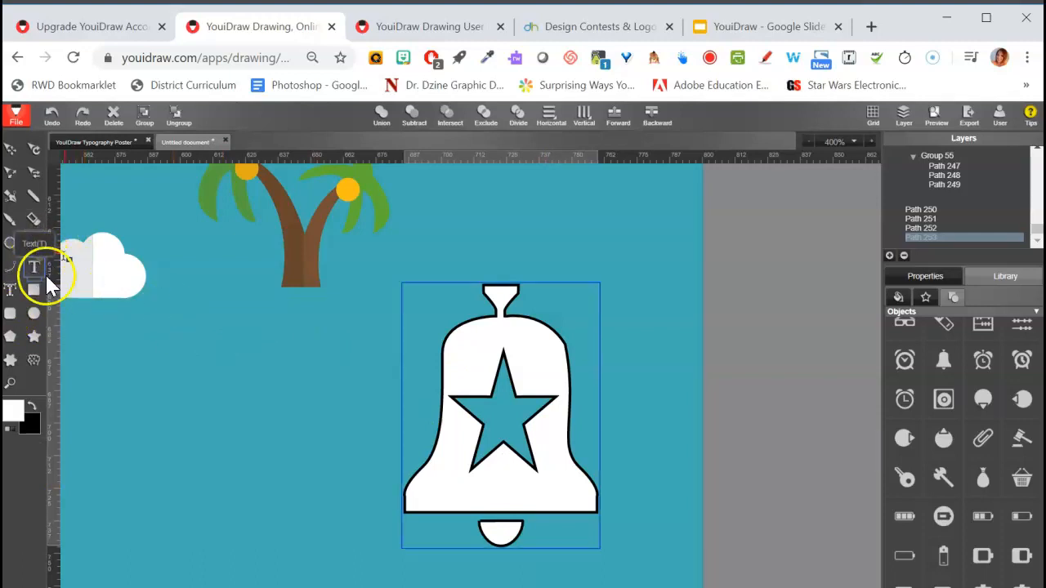
click(134, 434)
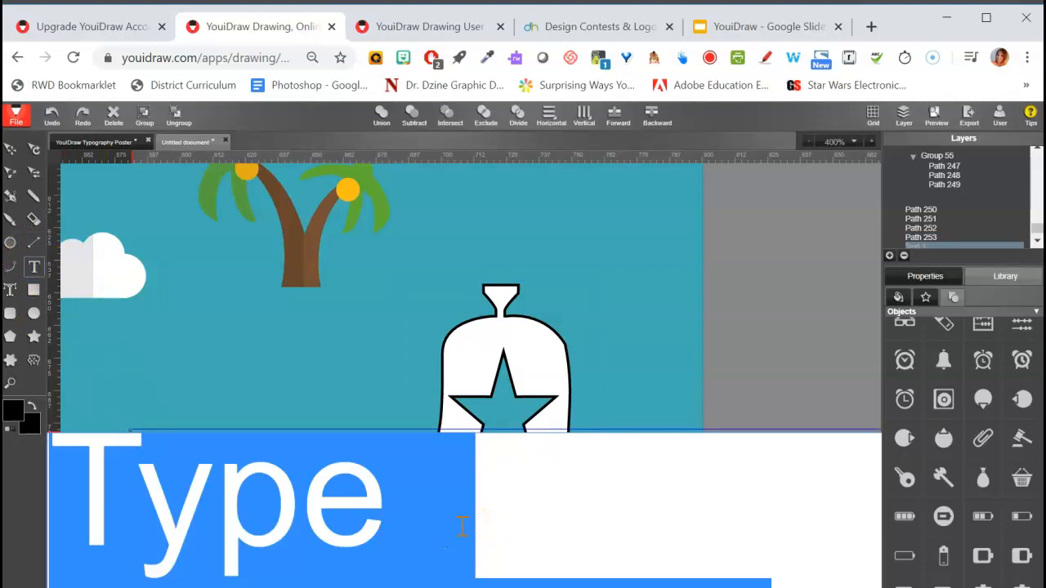
text(Hi)
key(Return)
text(I)
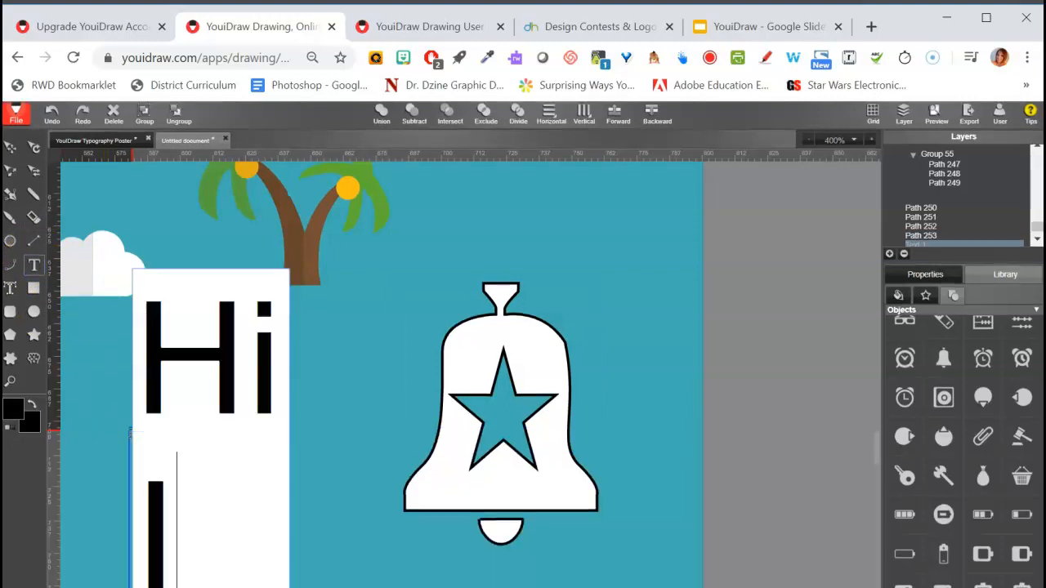
text( am)
key(Return)
text(Tonya)
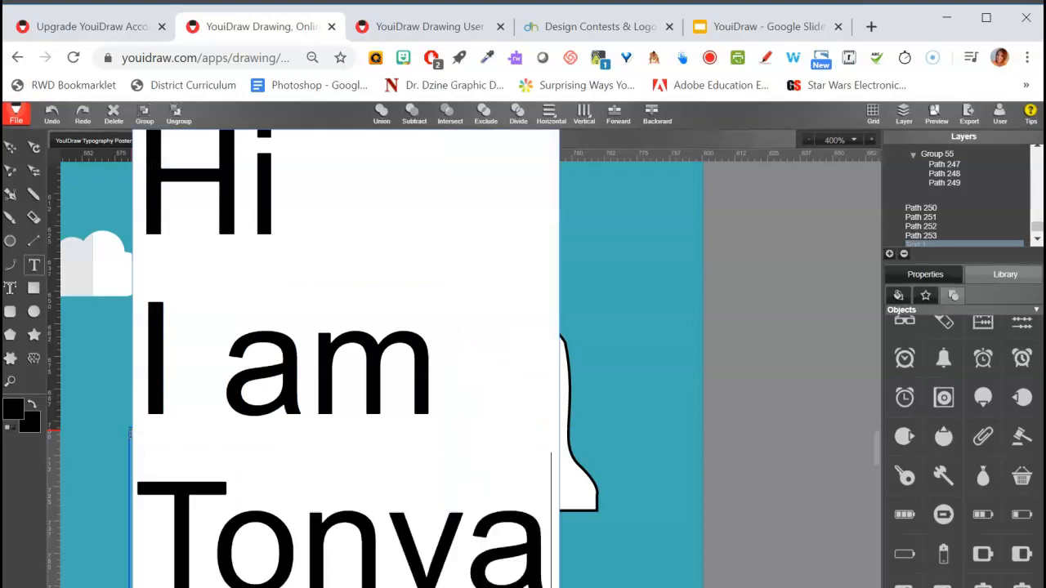
key(ctrl+a)
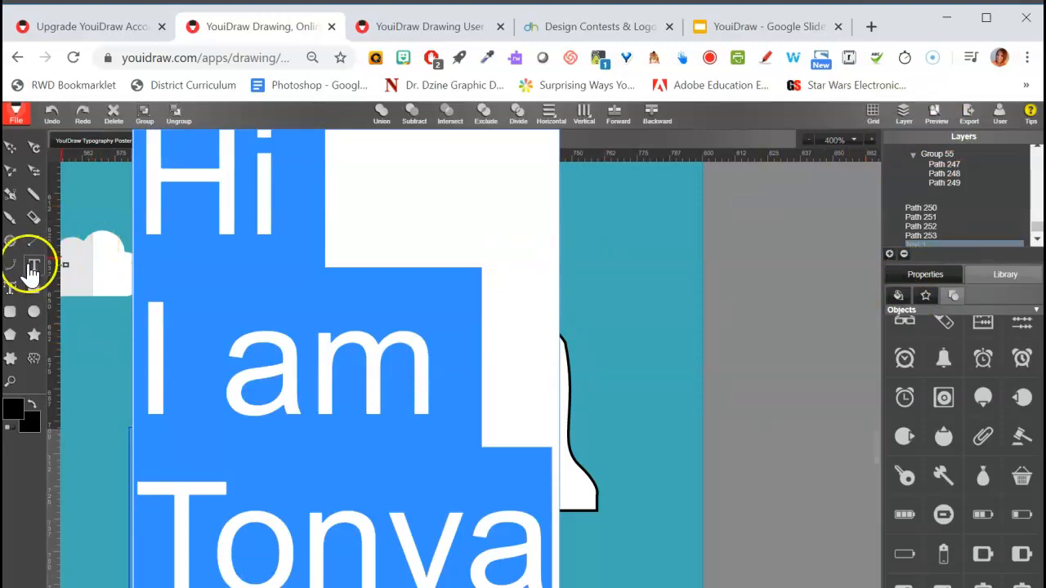
click(11, 148)
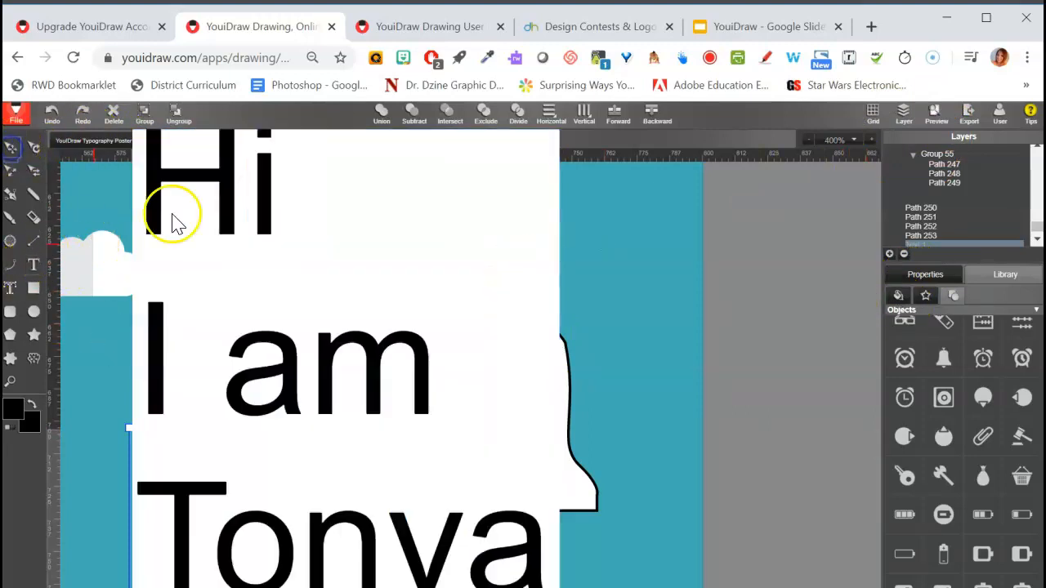
click(682, 374)
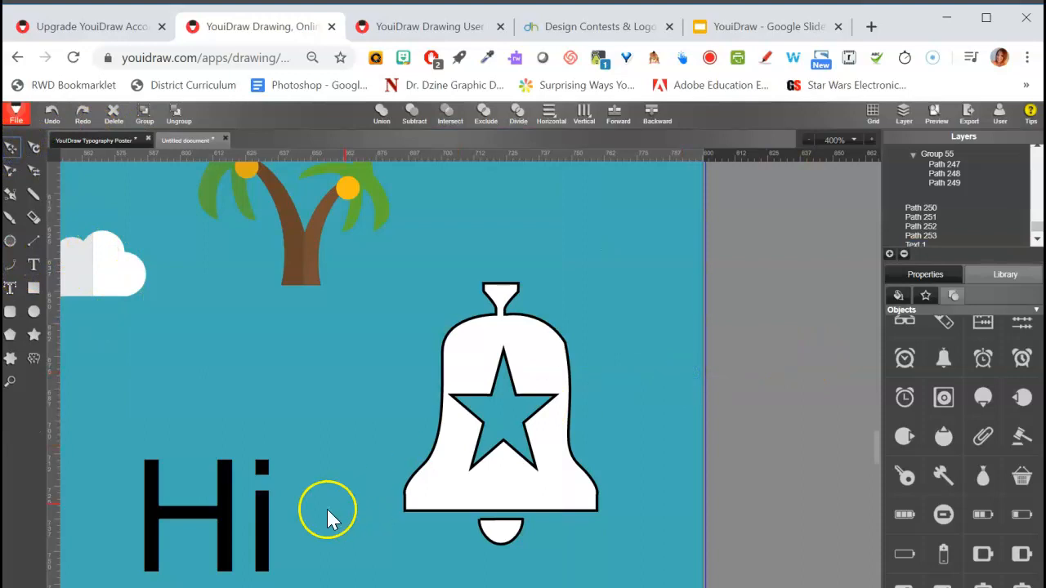
Step: Reopen the greeting text for editing and set all three lines in the script font listed just above Armata
click(236, 531)
click(214, 532)
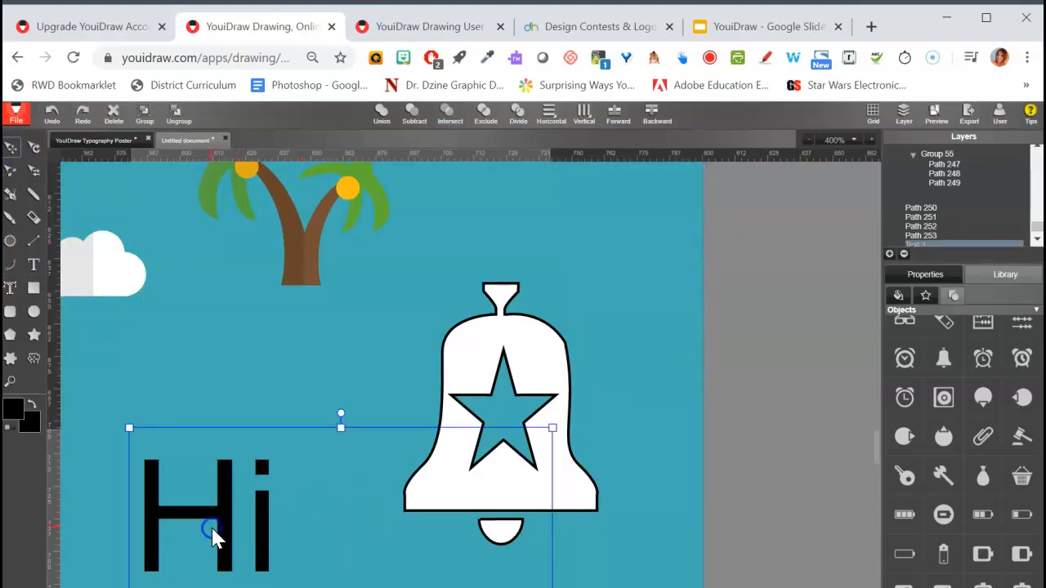
double_click(208, 525)
drag(208, 524, 298, 328)
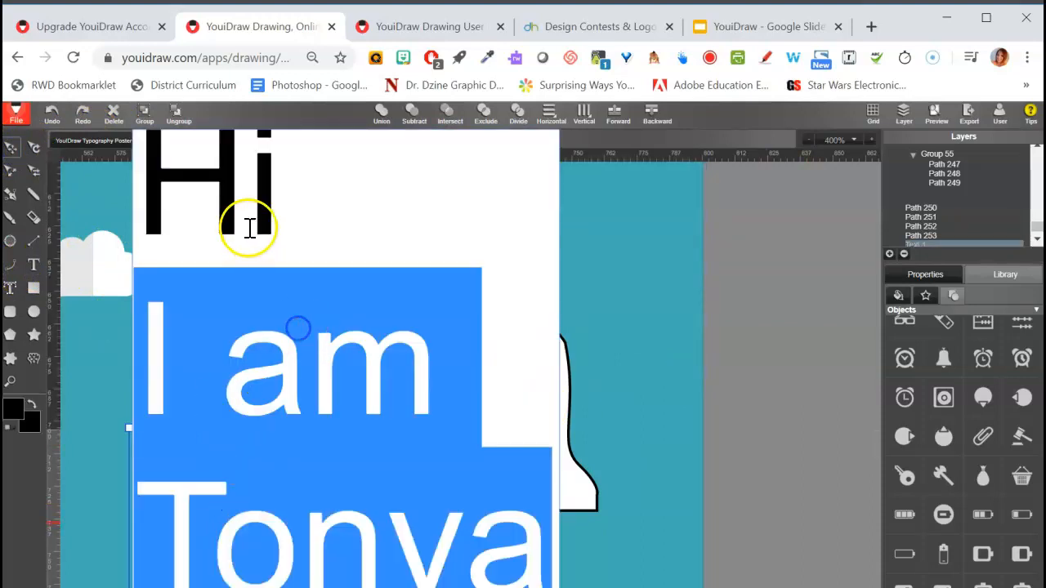
click(175, 184)
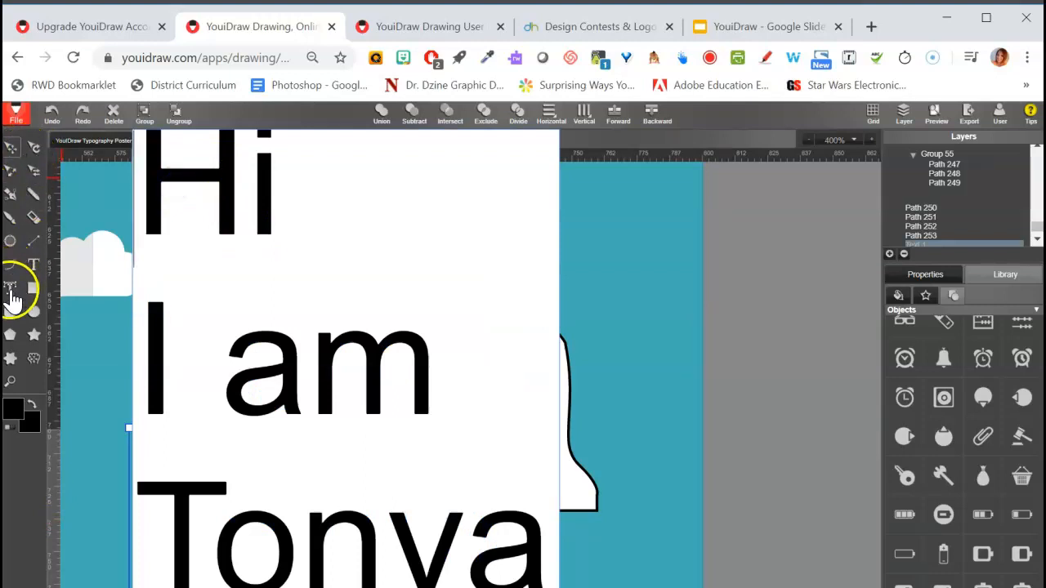
click(30, 267)
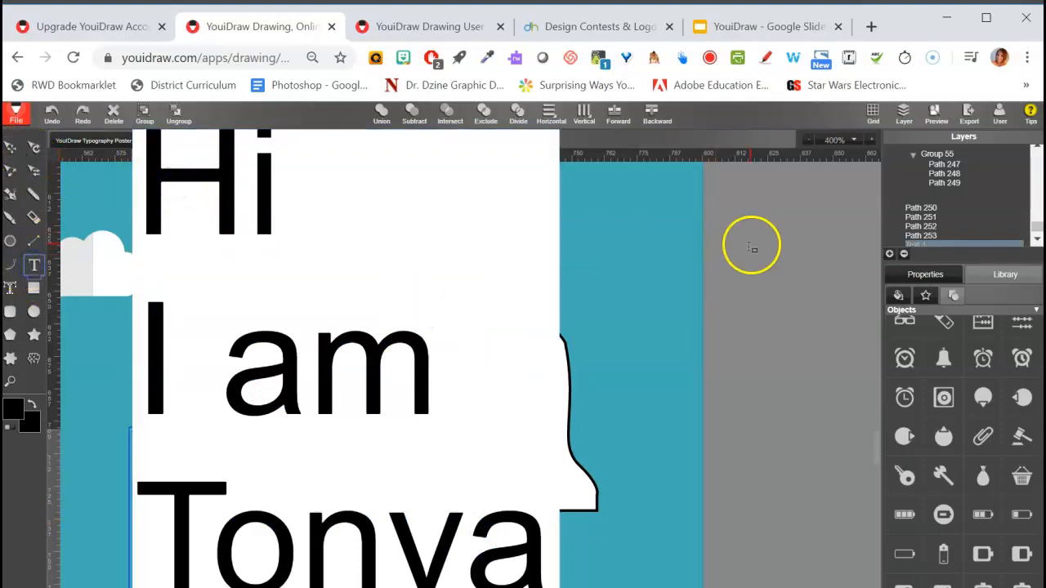
click(925, 278)
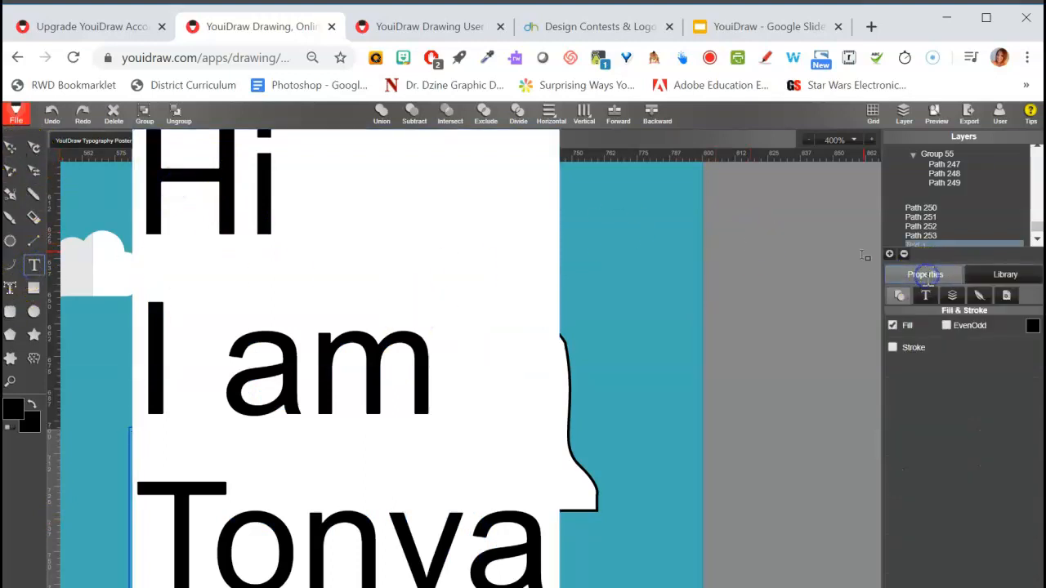
click(925, 299)
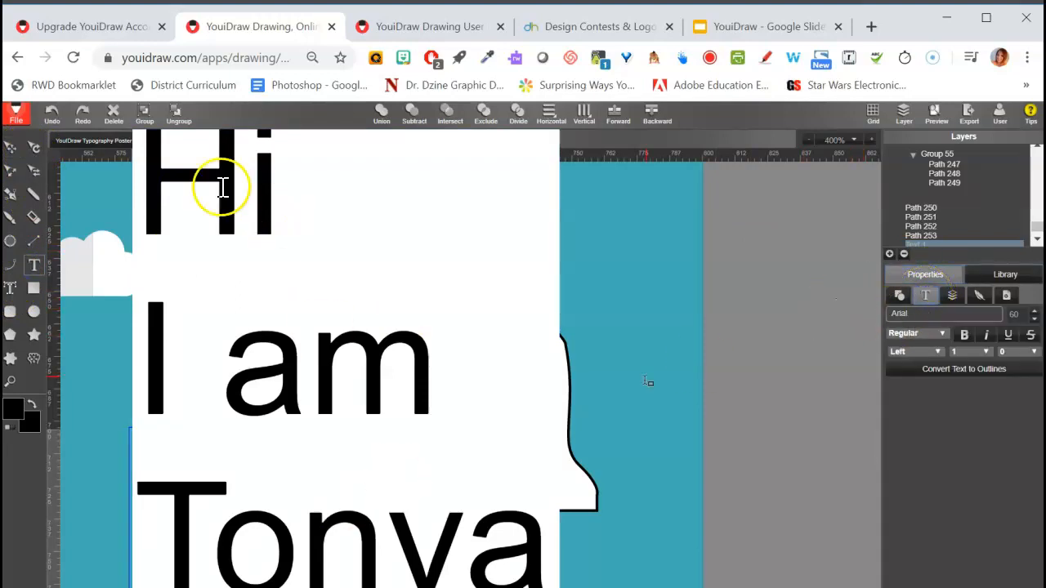
drag(150, 191, 547, 576)
click(966, 311)
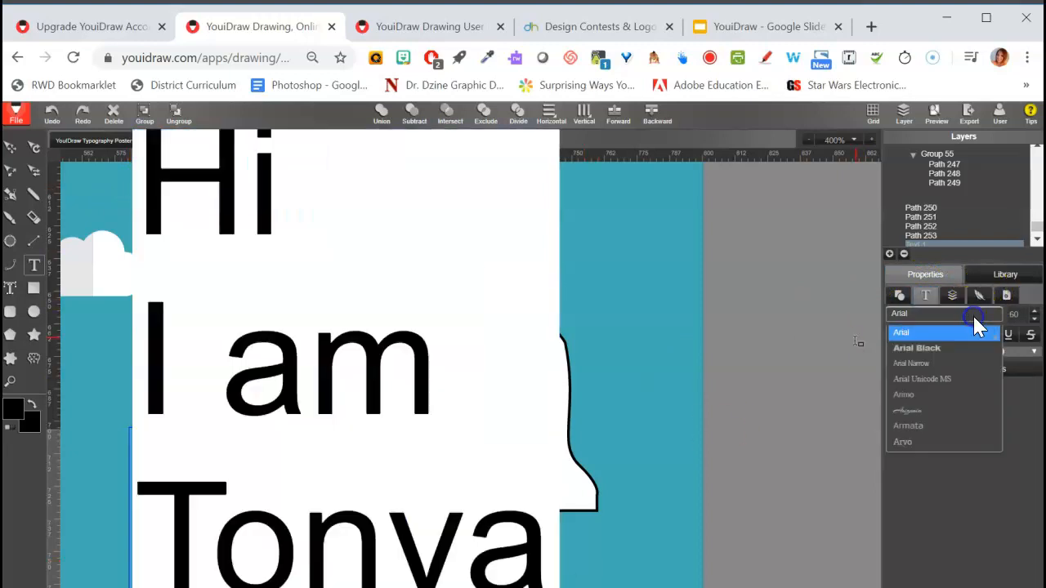
click(902, 411)
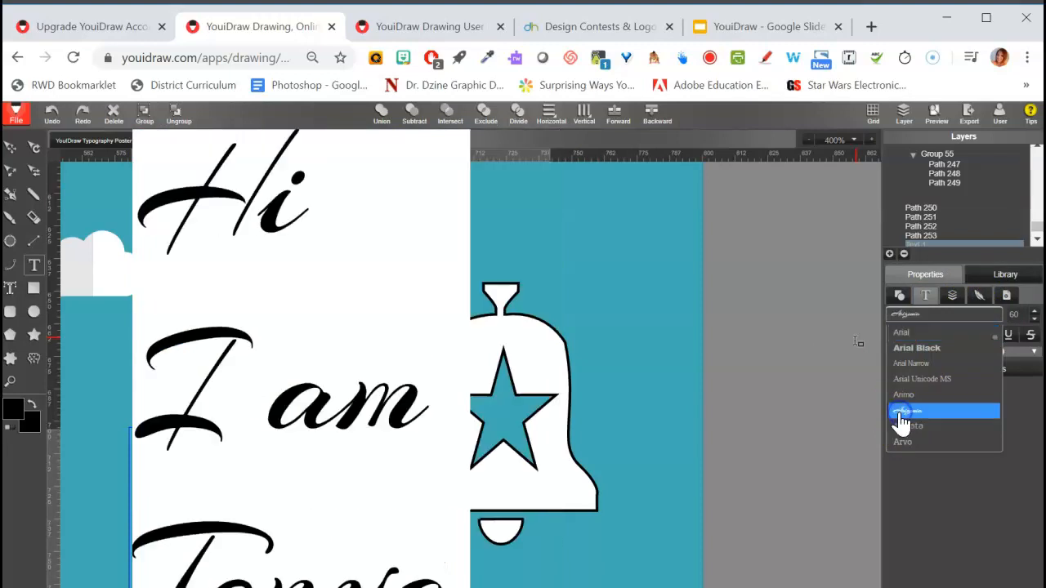
Step: Set the greeting text's font size to 42
click(1035, 320)
click(1035, 319)
click(1034, 320)
click(1035, 320)
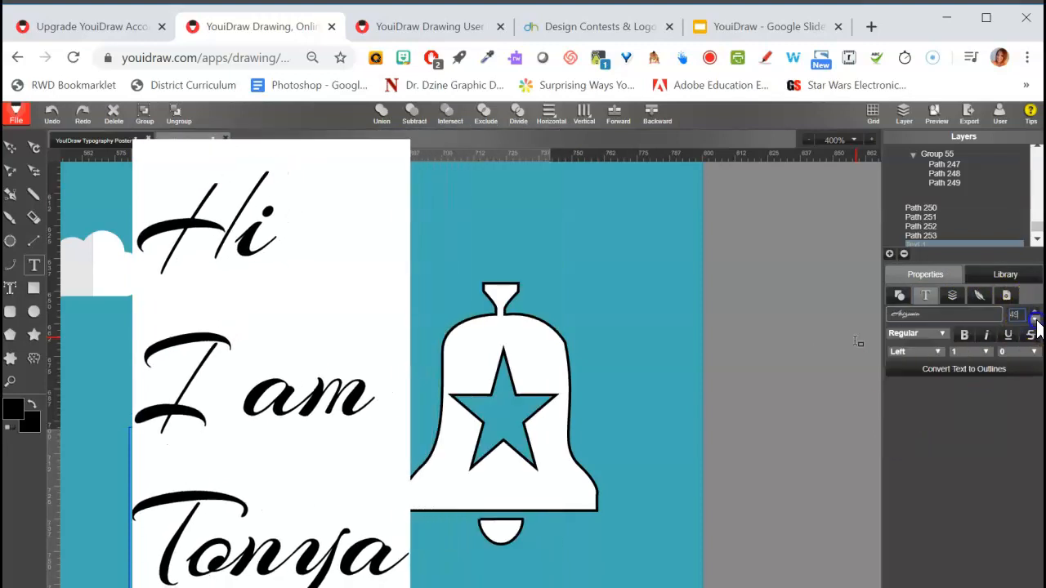
click(1034, 320)
click(1034, 319)
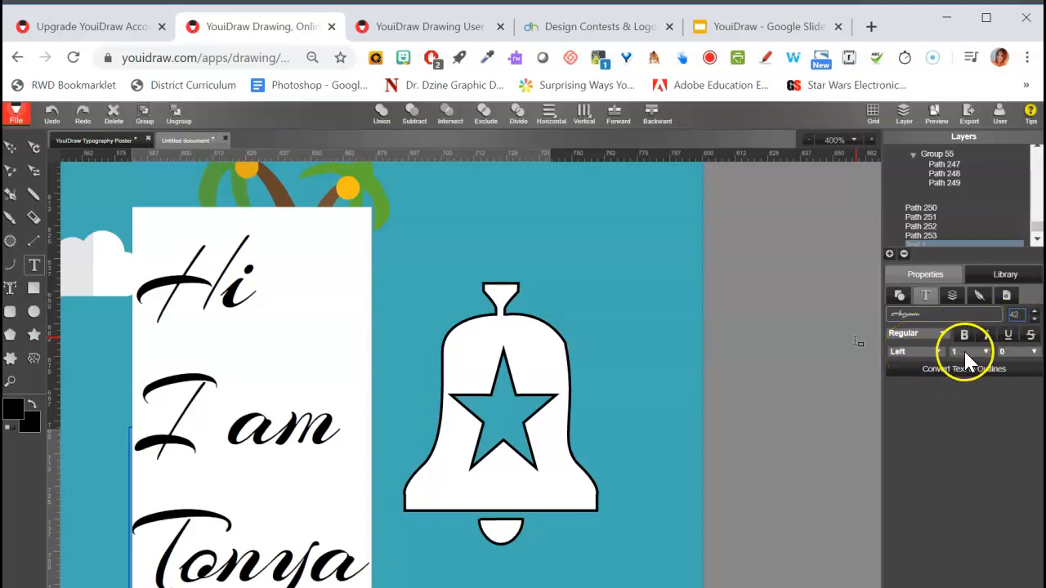
Step: Set the greeting text's line spacing to 0.7 and move the text block up so it sits beside the bell
click(987, 351)
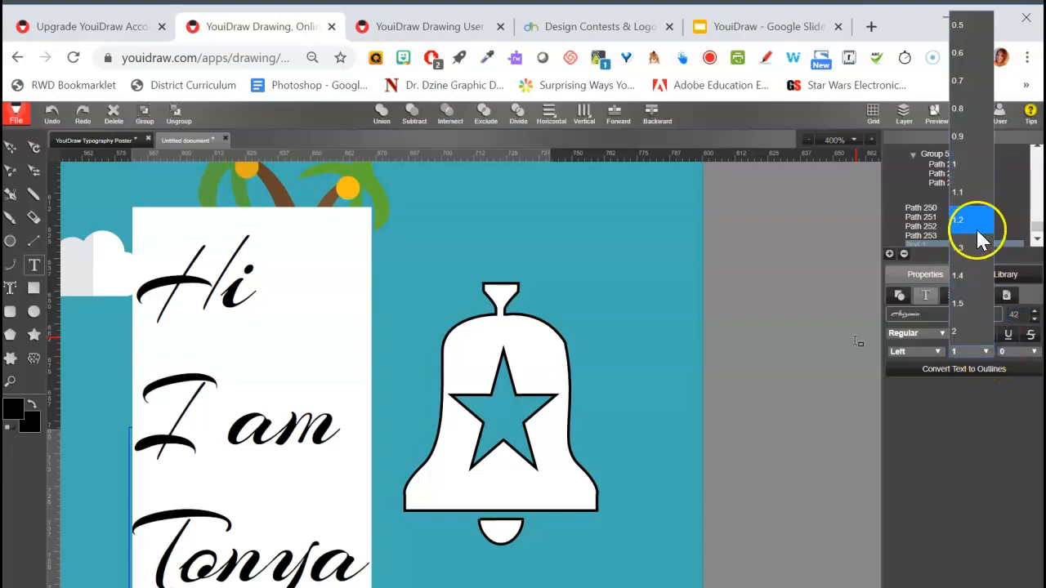
click(967, 77)
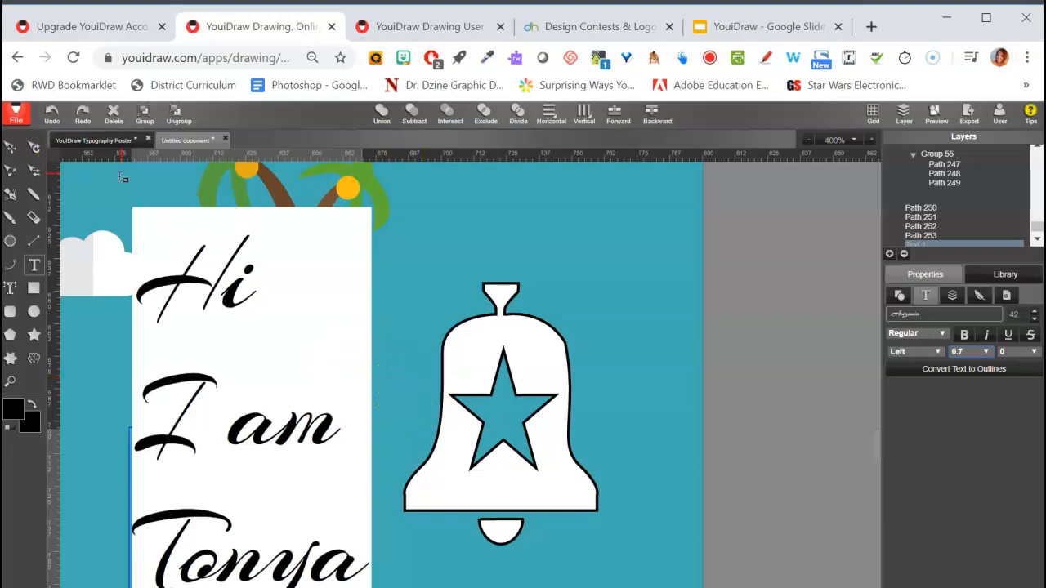
click(12, 148)
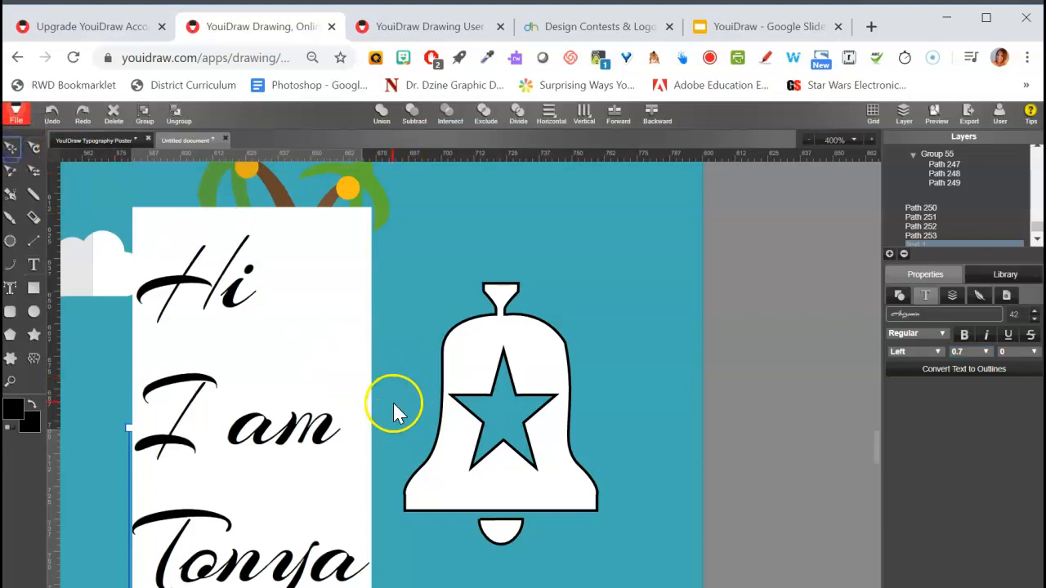
click(393, 406)
drag(253, 498, 274, 339)
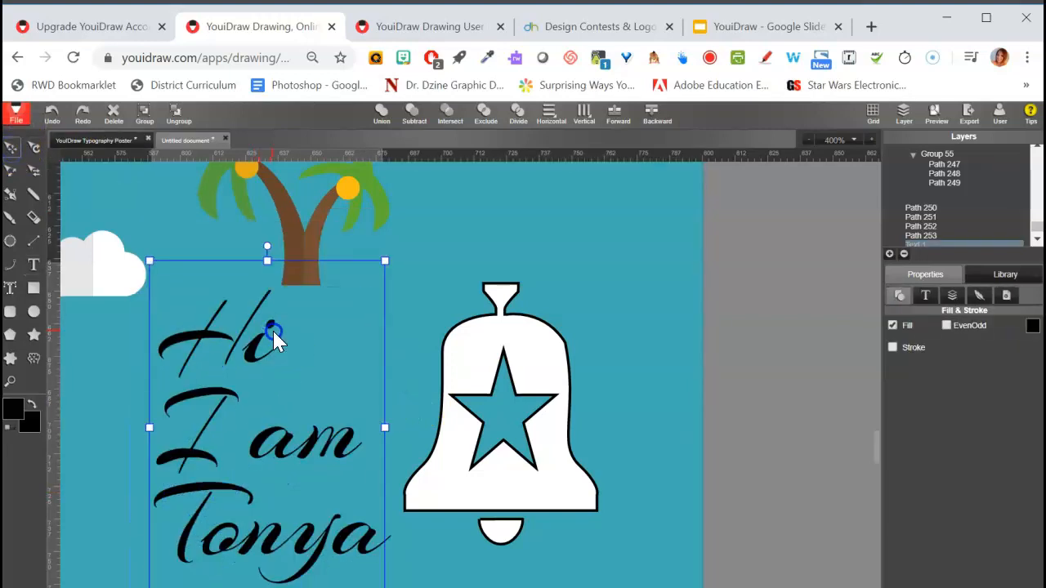
Step: Try a letter spacing of -15 on all three lines of the greeting text, and undo the change
click(31, 264)
click(372, 500)
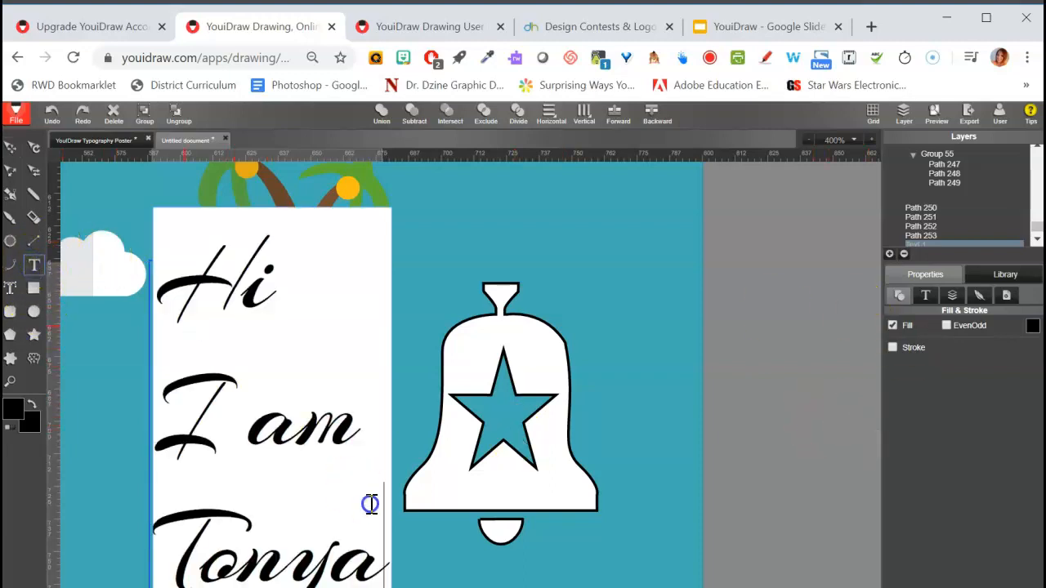
drag(373, 564, 187, 262)
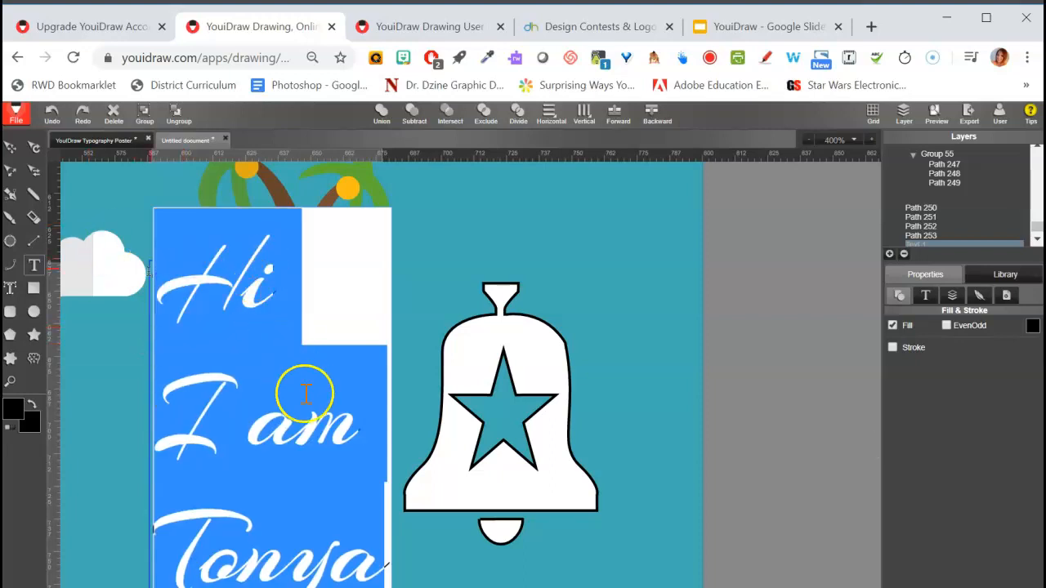
click(928, 296)
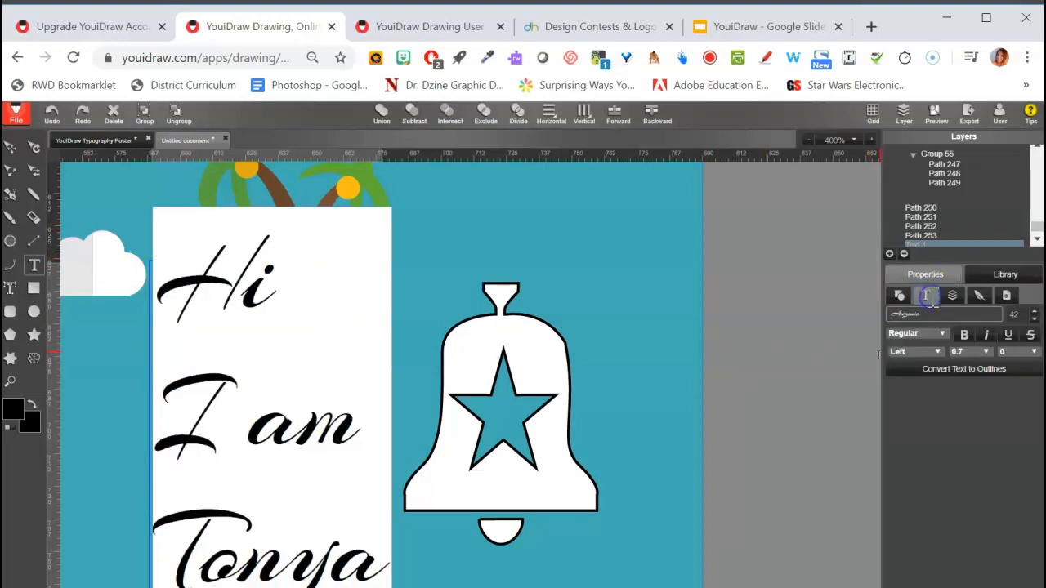
click(1034, 352)
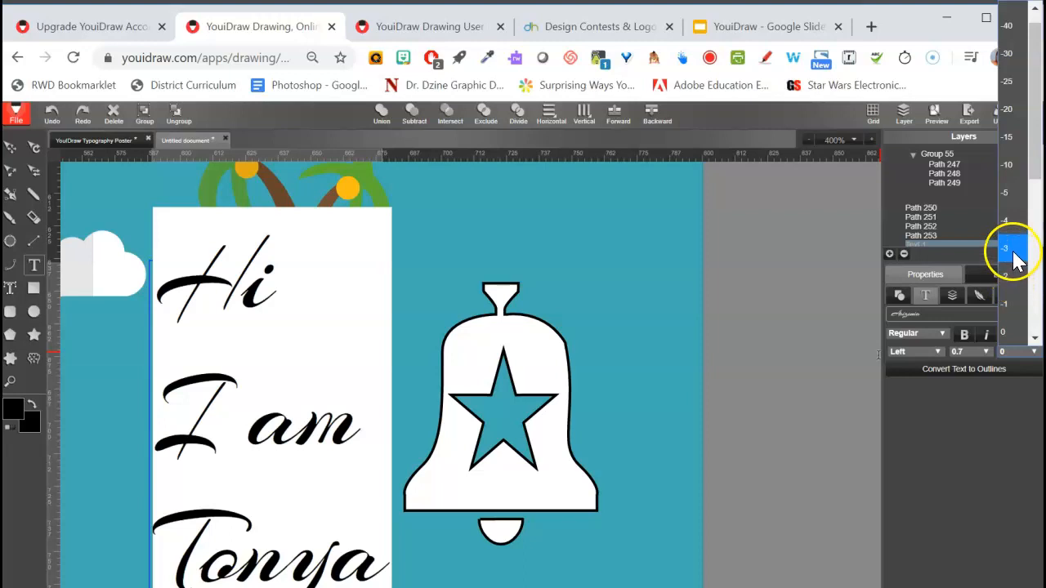
click(1013, 137)
click(12, 148)
click(596, 279)
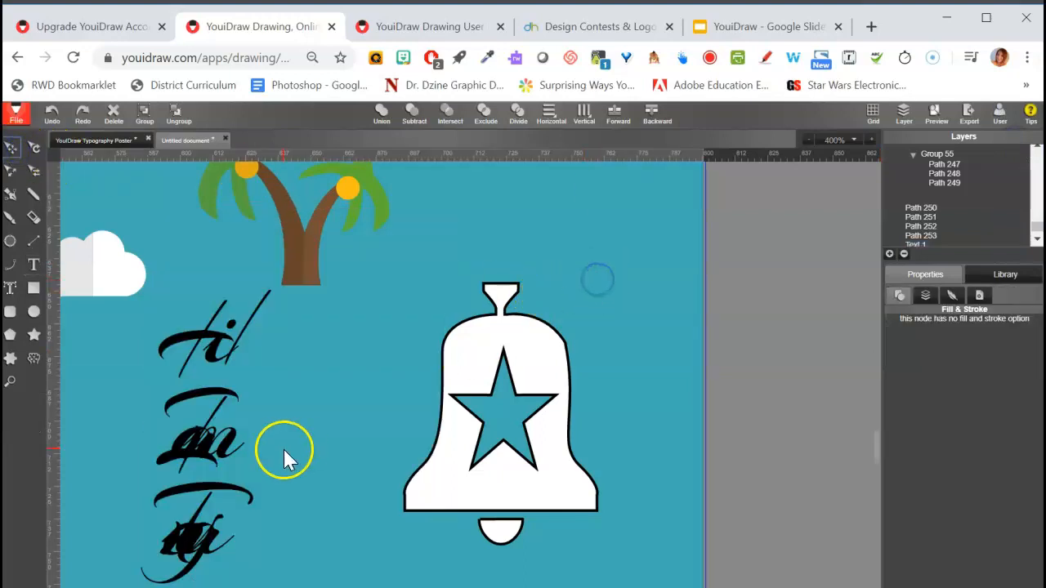
click(218, 438)
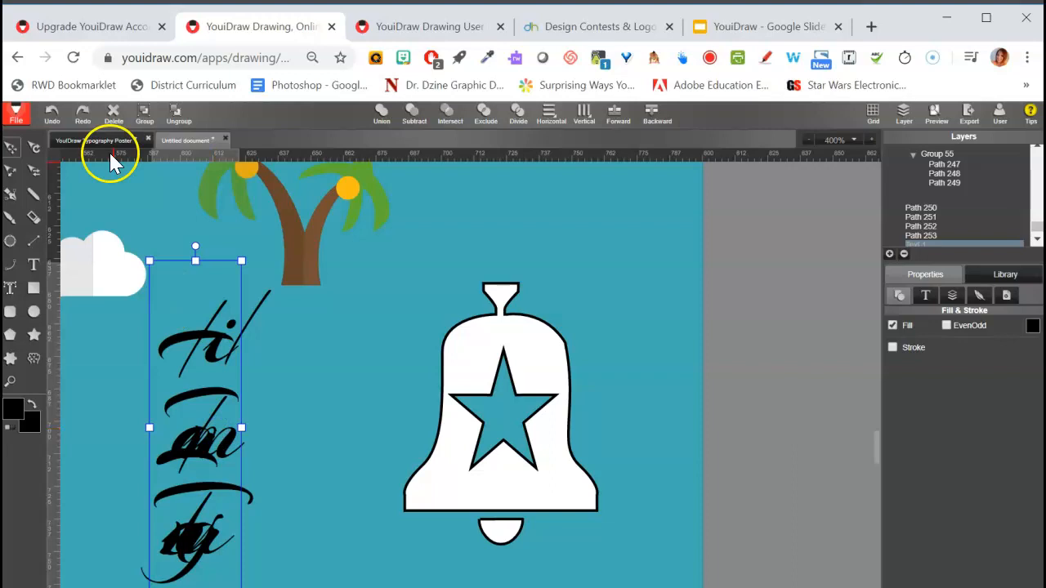
click(50, 113)
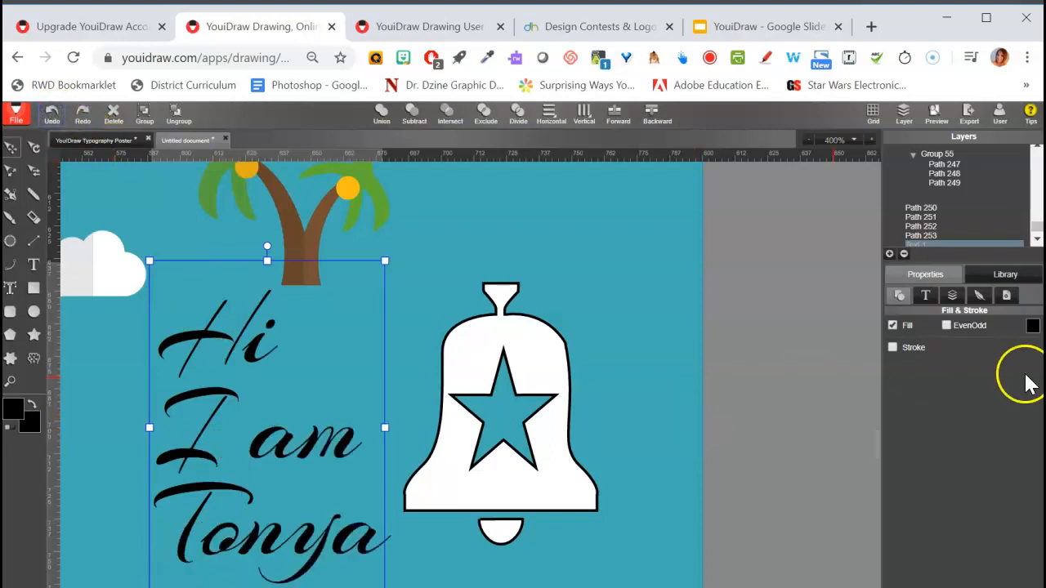
Step: Convert the greeting text to outlines and scale it proportionally to just under half its size, keeping its lower-left corner in place
click(922, 295)
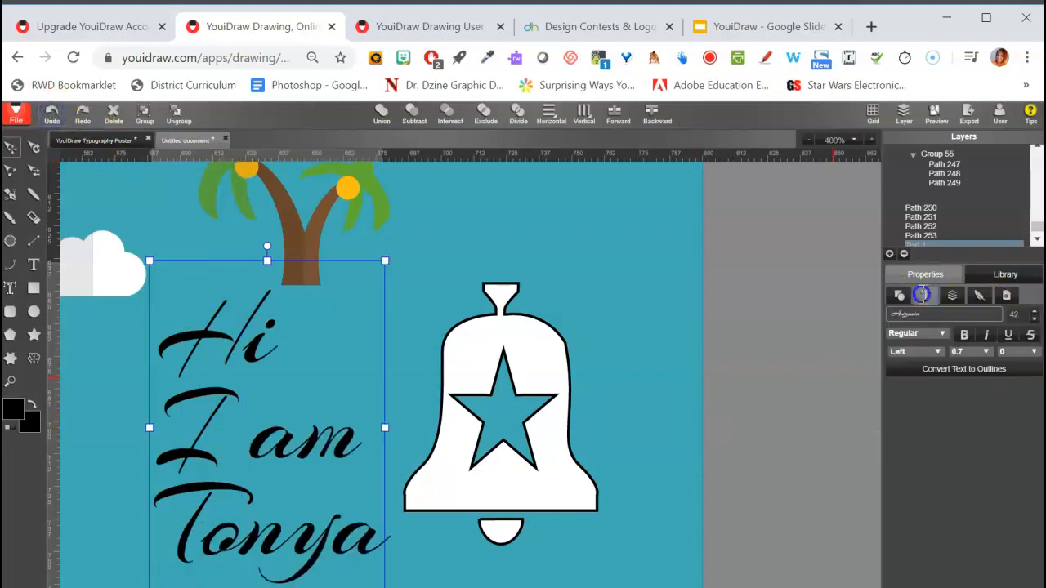
click(953, 369)
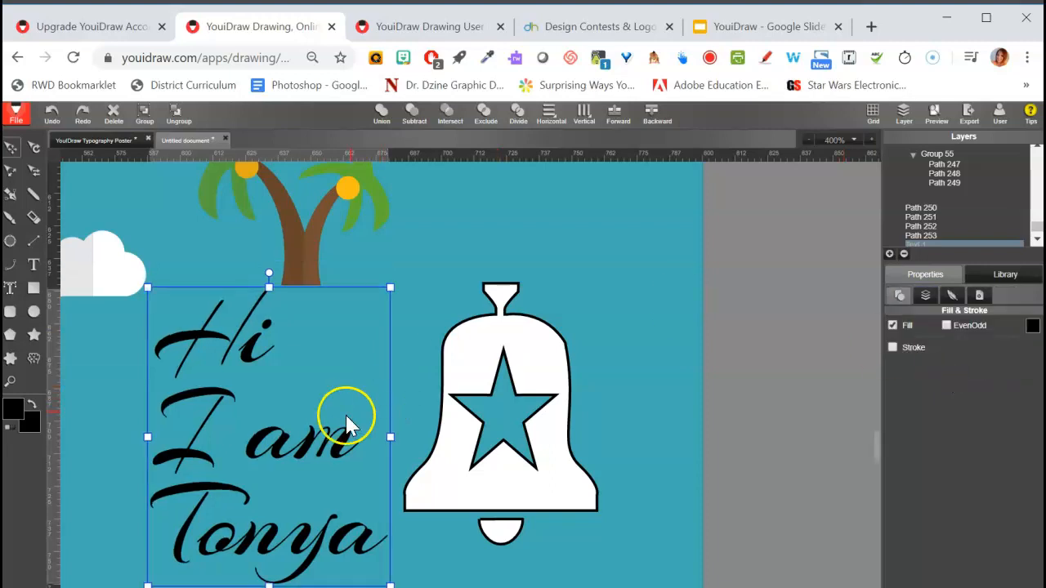
click(255, 443)
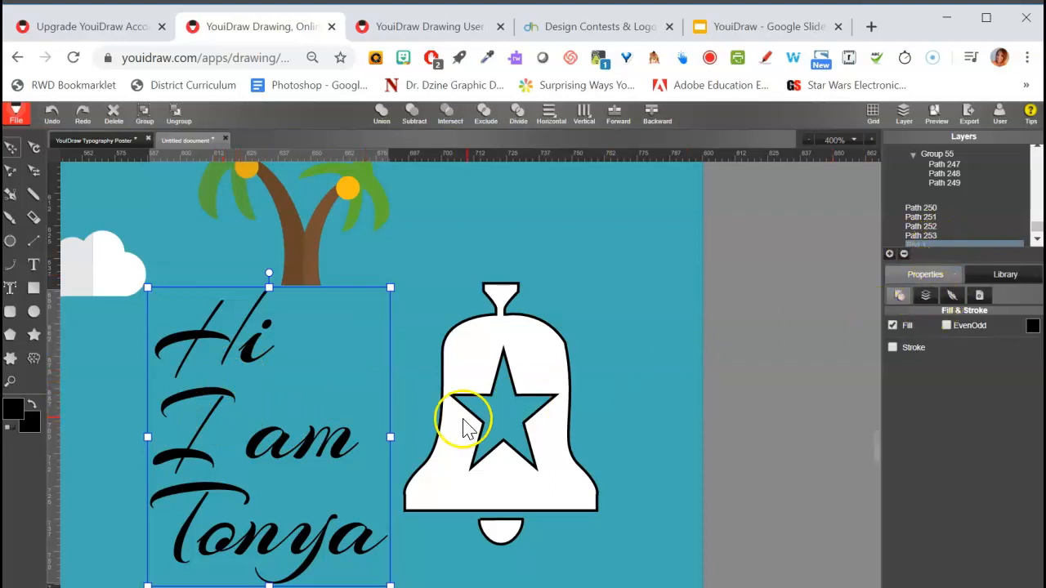
mouse_move(391, 289)
mouse_down()
mouse_move(309, 424)
mouse_move(265, 458)
mouse_move(261, 451)
mouse_up()
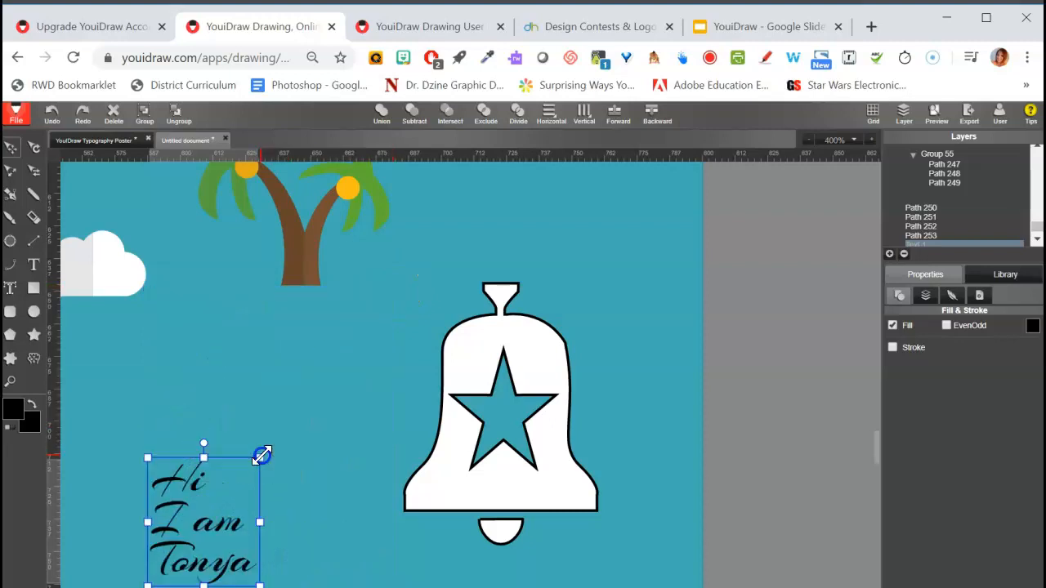
click(234, 416)
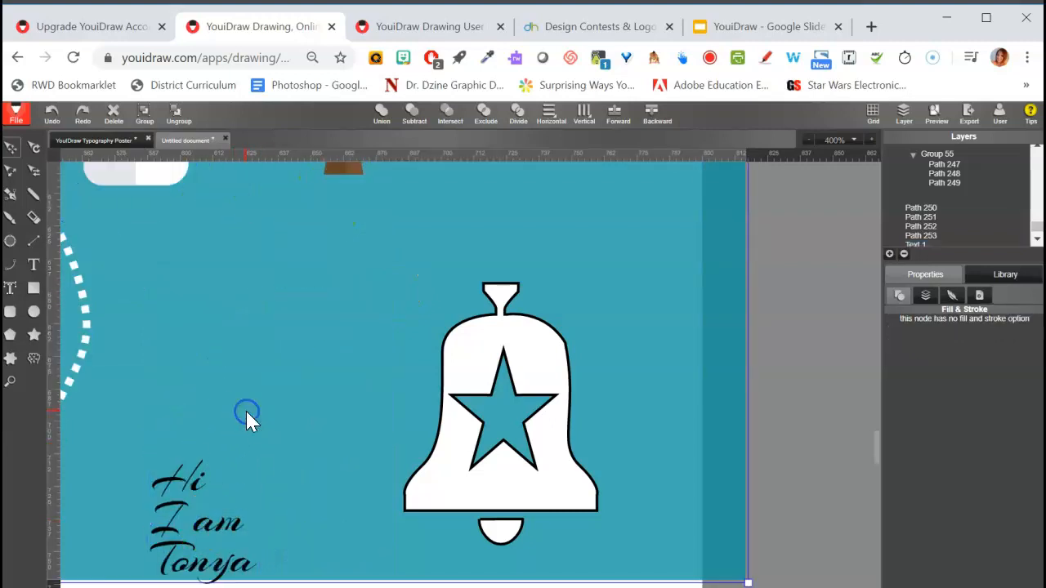
drag(215, 527, 288, 532)
key(ctrl+z)
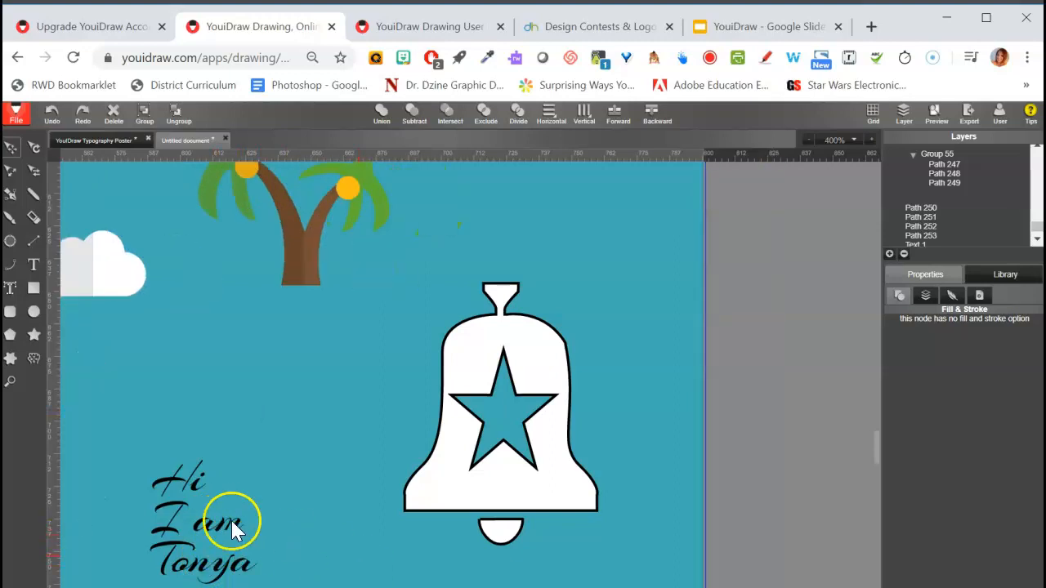
Step: Select the outlined greeting text beside the bell again
click(233, 561)
mouse_move(935, 249)
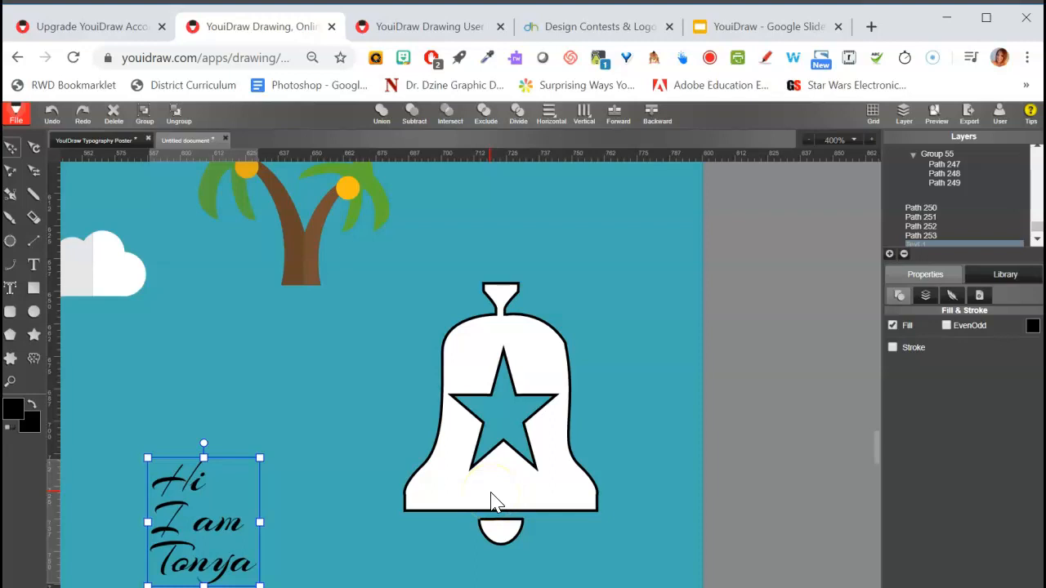
click(498, 549)
drag(497, 545, 378, 413)
click(376, 308)
Step: Save the drawing as "Untitled document" in the Curriculum-Multimedia folder on Google Drive
click(17, 119)
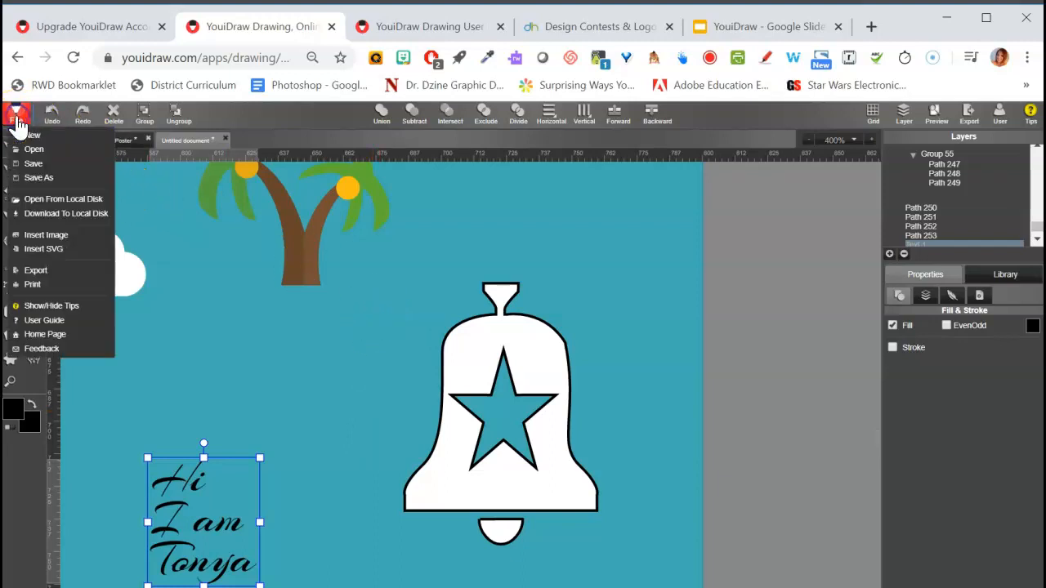
click(78, 187)
click(470, 305)
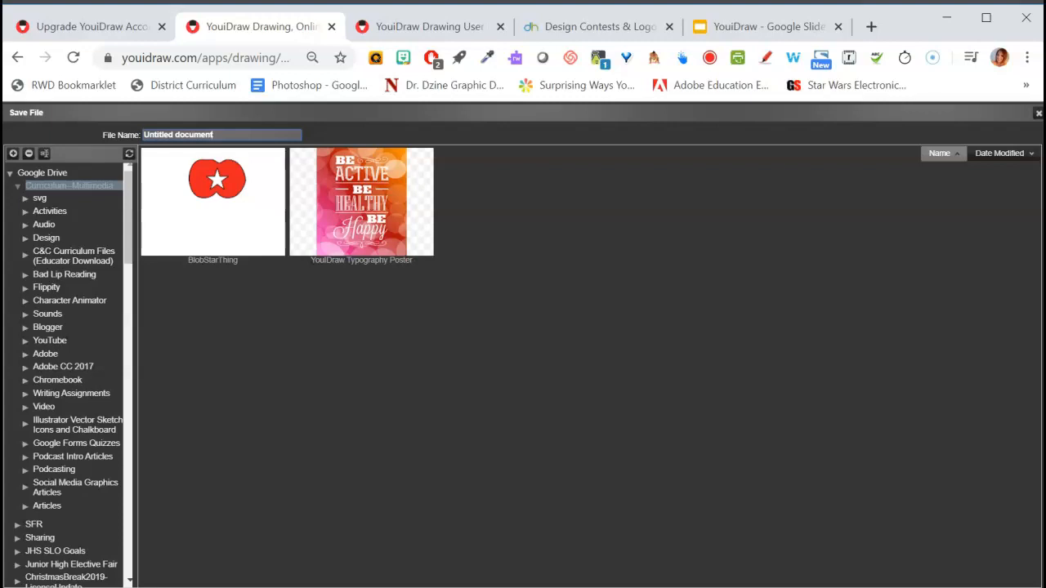
key(Return)
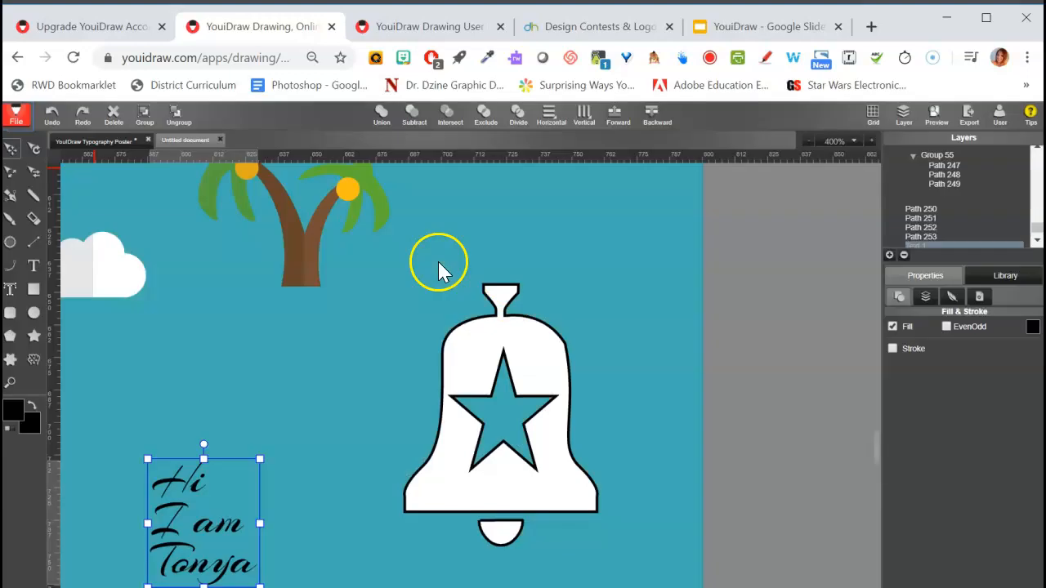
Step: Examine the file options for opening from and downloading to the local disk
click(17, 116)
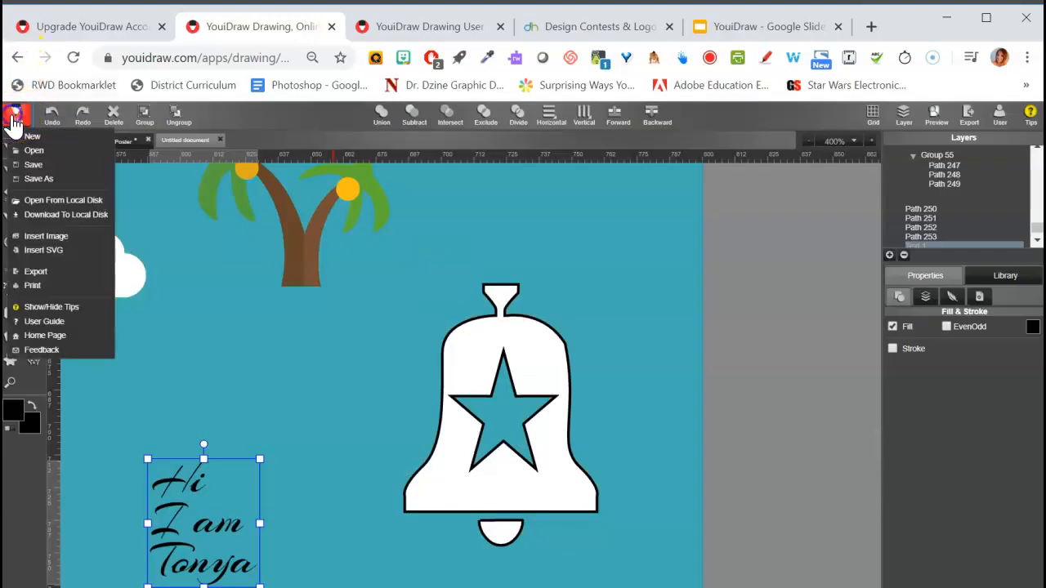
click(75, 204)
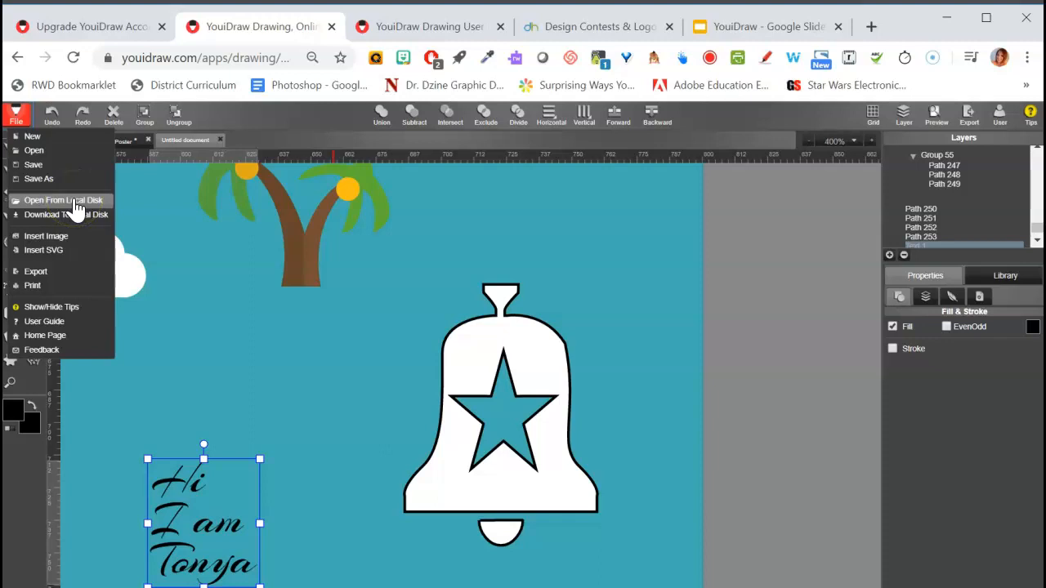
click(19, 119)
click(272, 128)
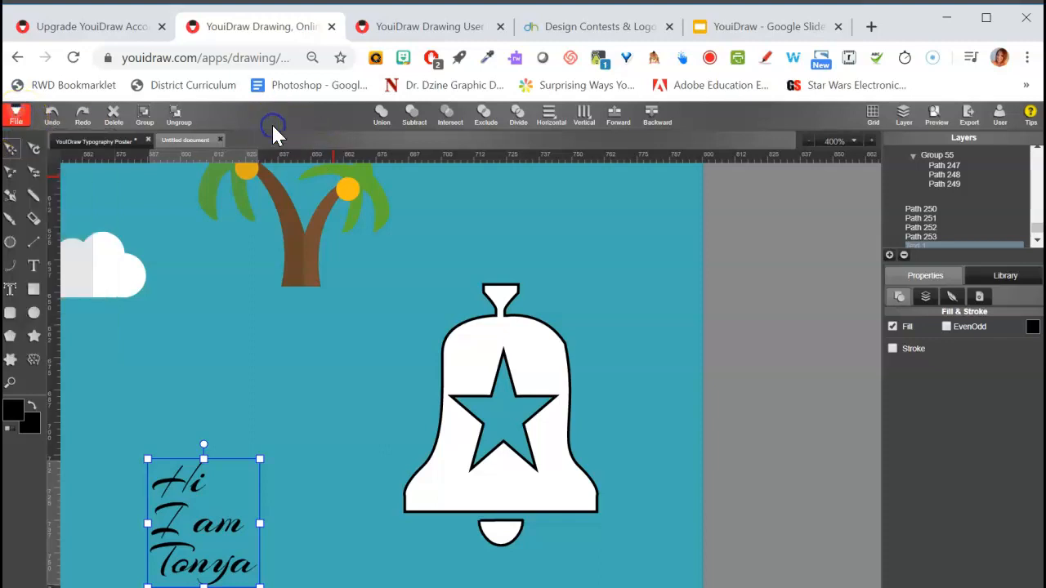